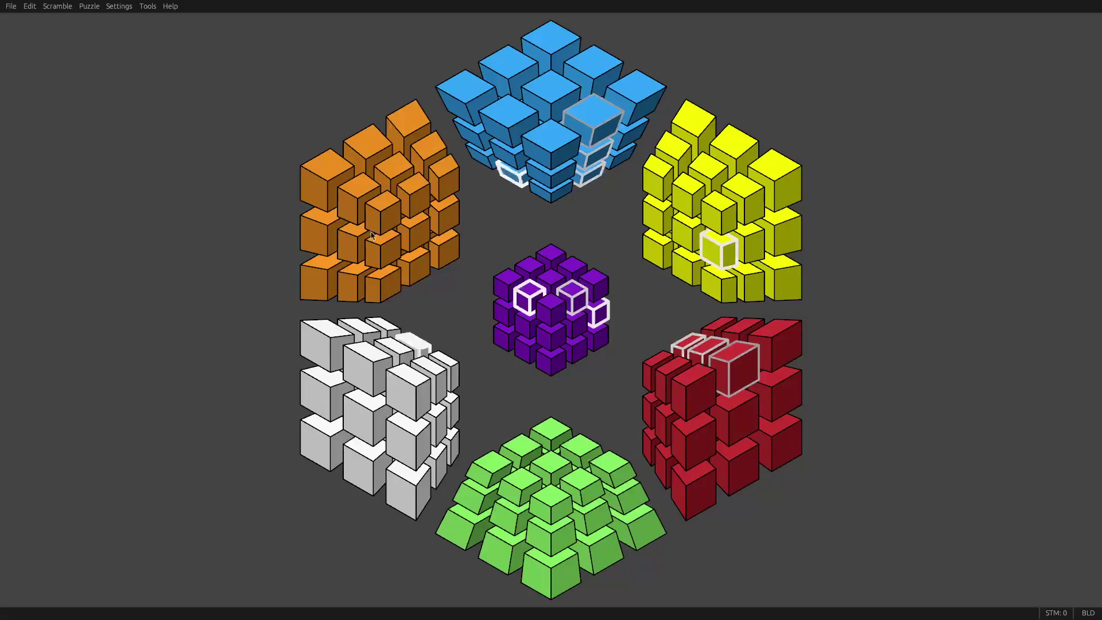
- Show the Keybinds reference, place it over the upper part of the puzzle and enlarge it
click(171, 7)
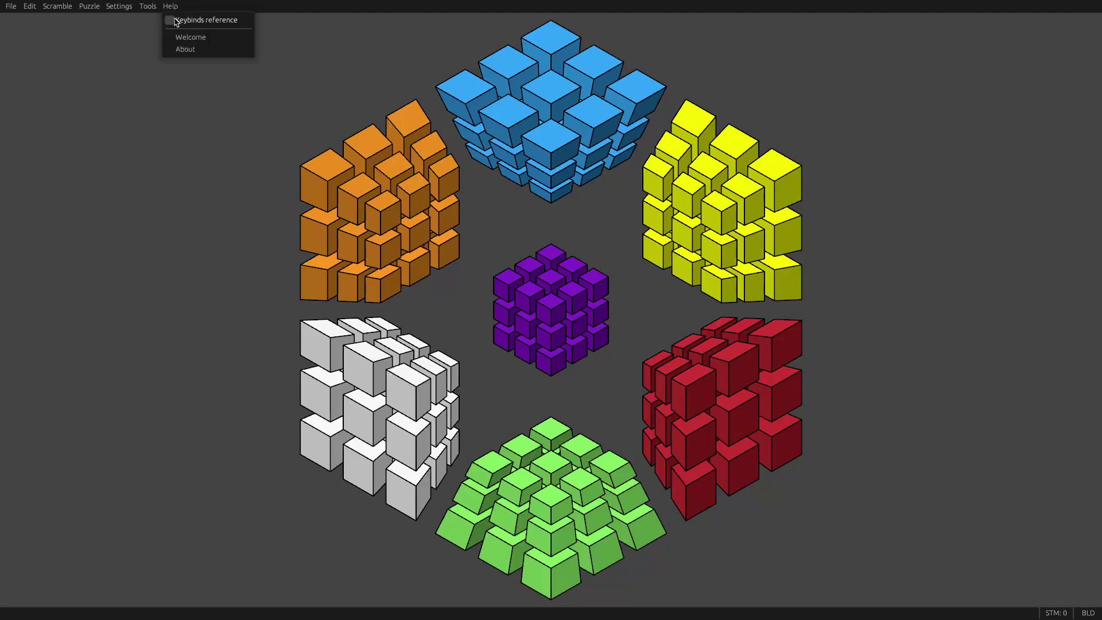
click(176, 22)
drag(151, 77, 1027, 83)
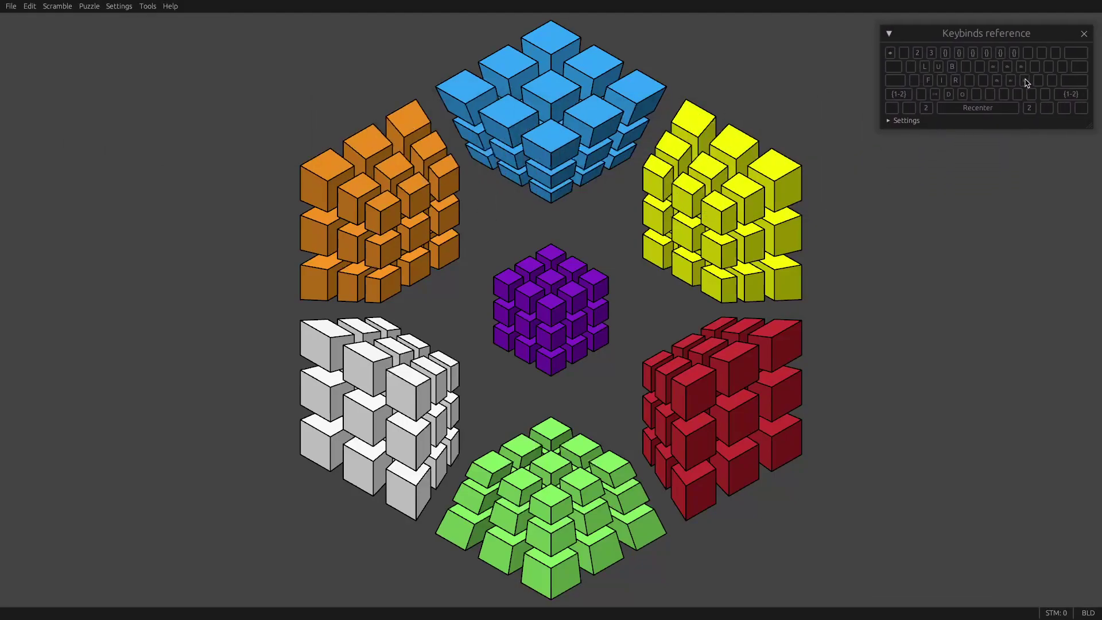
drag(856, 139, 594, 239)
- Grip the I and F cells to highlight their layers
key(i)
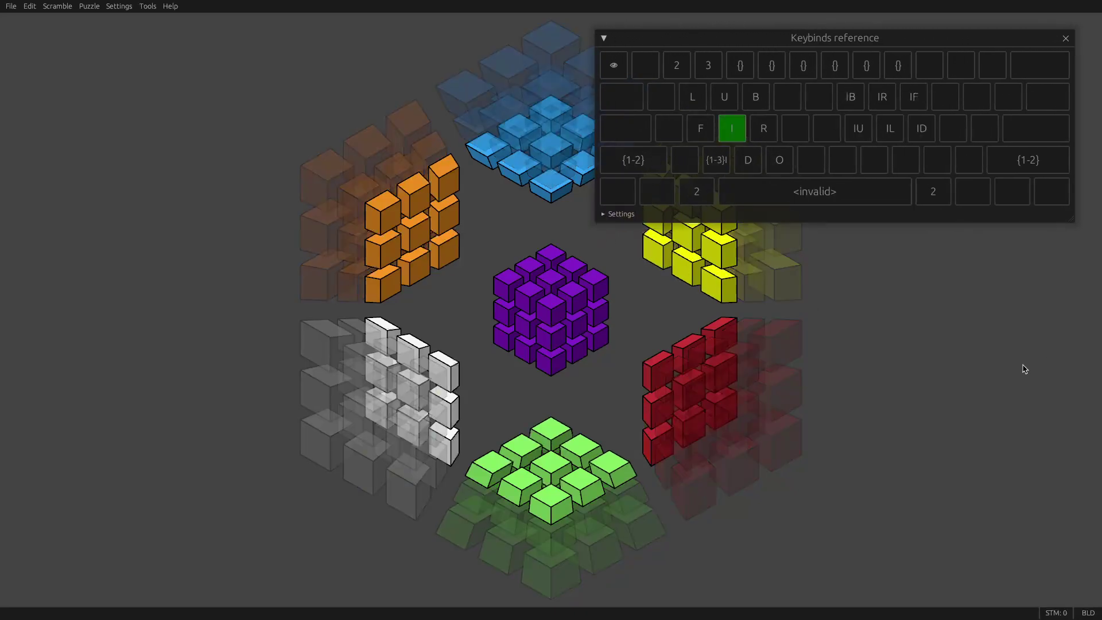
key(i)
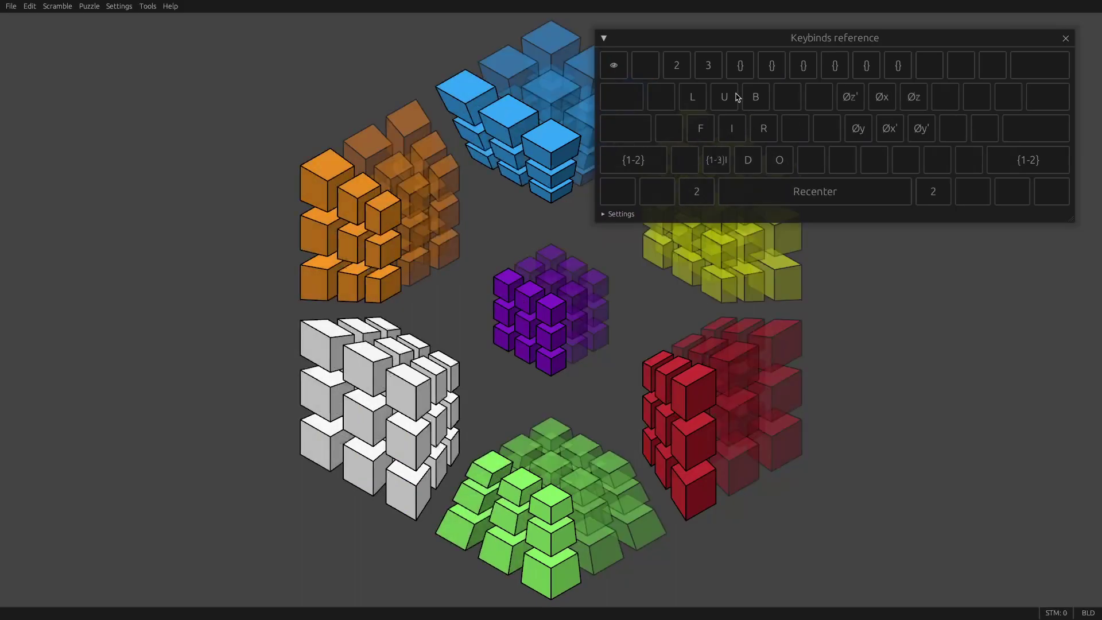
key(i)
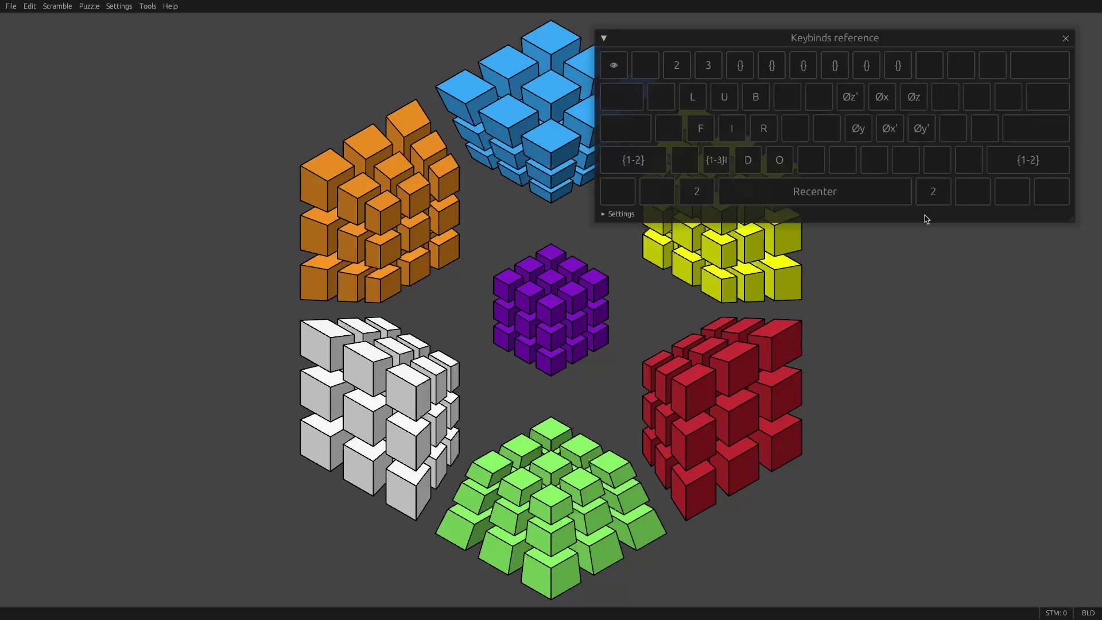
- Twist the I cell with IL and the R cell with RD
key(k)
key(d)
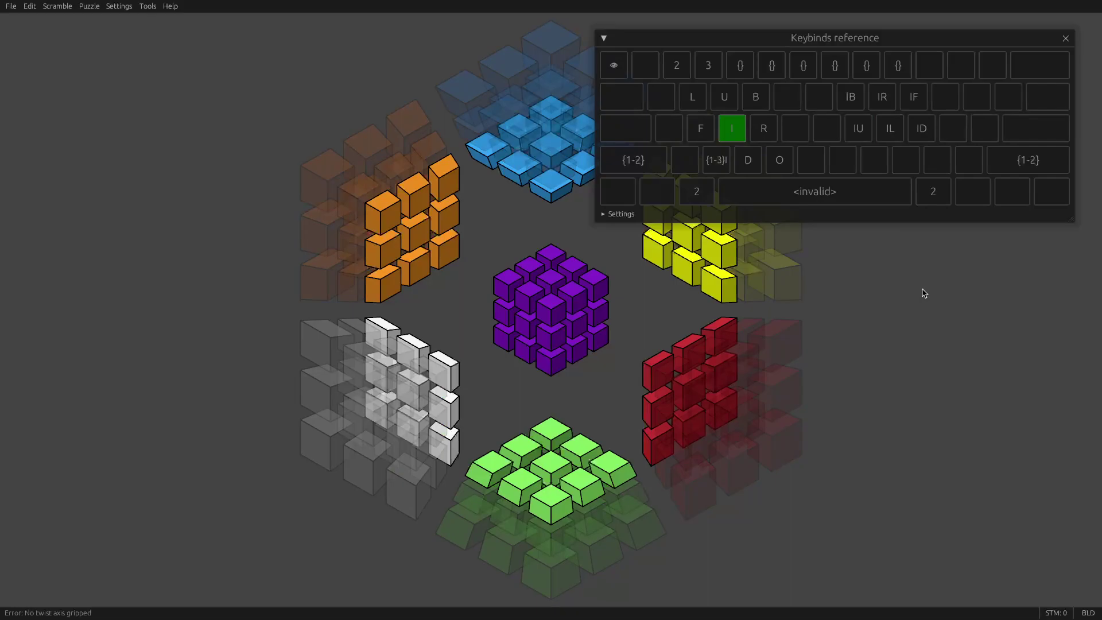
key(k)
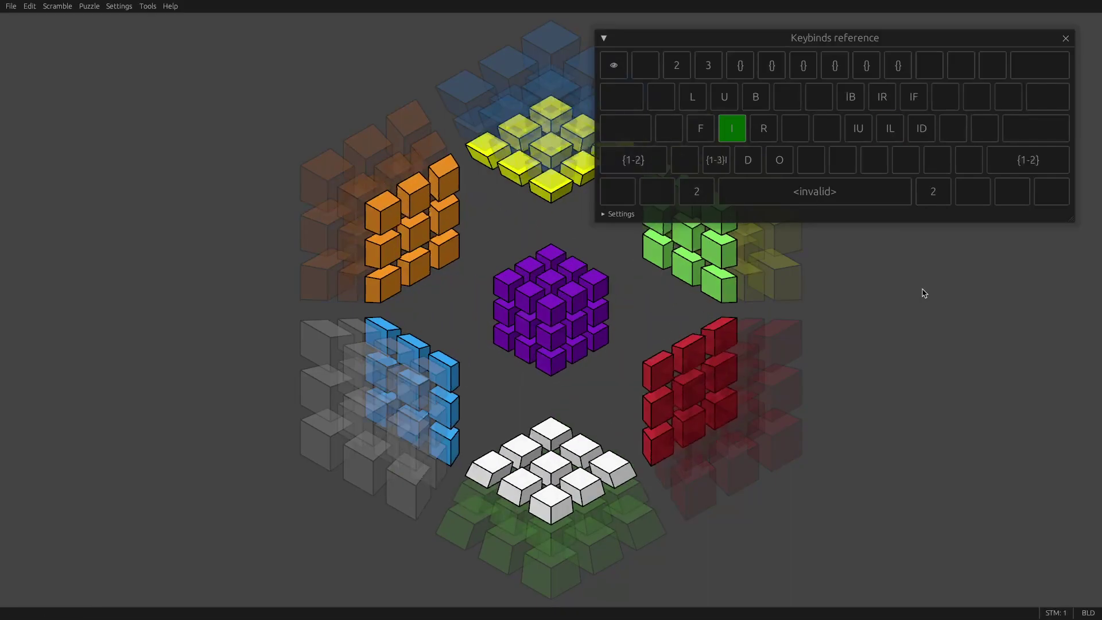
key(f)
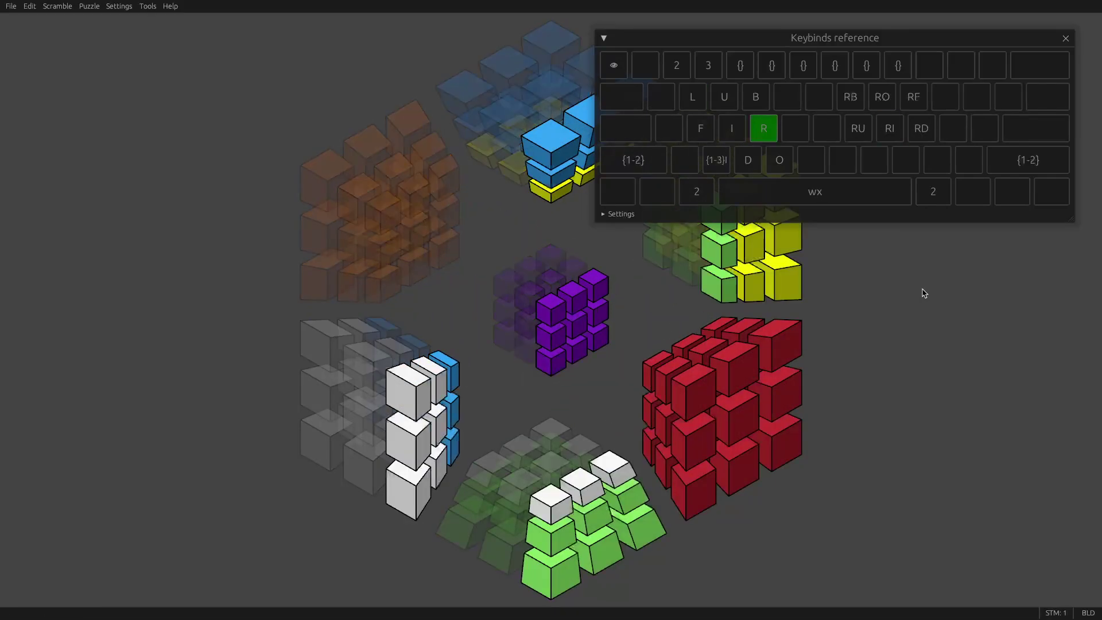
key(l)
- Highlight the pieces shared by the I and R cells, and undo both twists
key(d)
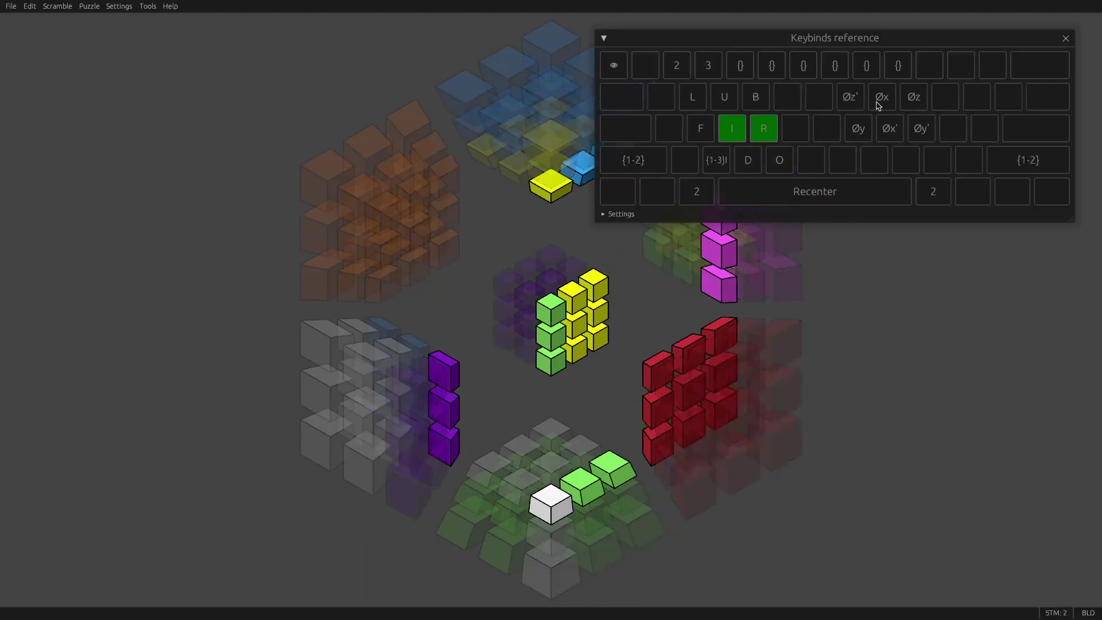
key(super+x)
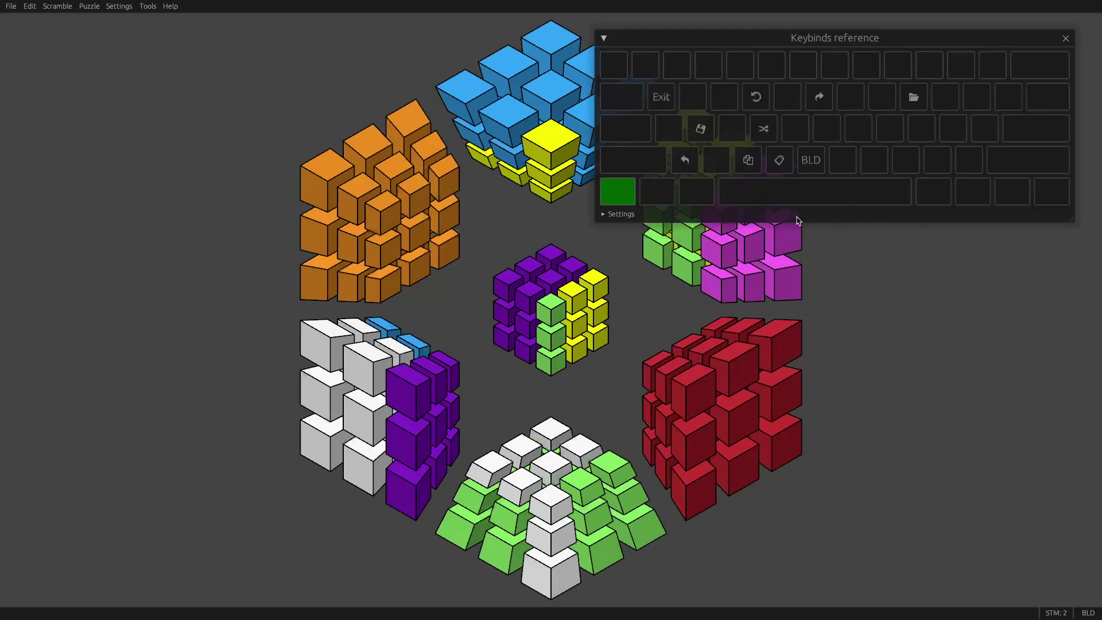
key(ctrl+z)
key(ctrl+z)
key(ctrl+z)
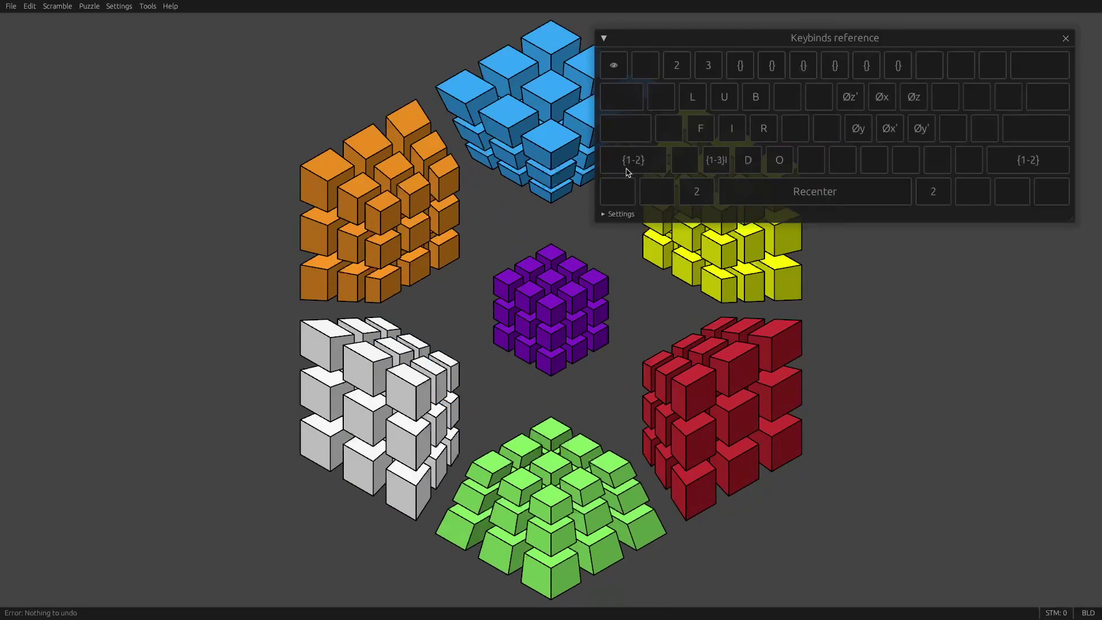
- Grip the I, R, B, U, L, D and O cells in turn, plus all layers with {1-3}I, to highlight what each covers
key(ctrl)
key(d)
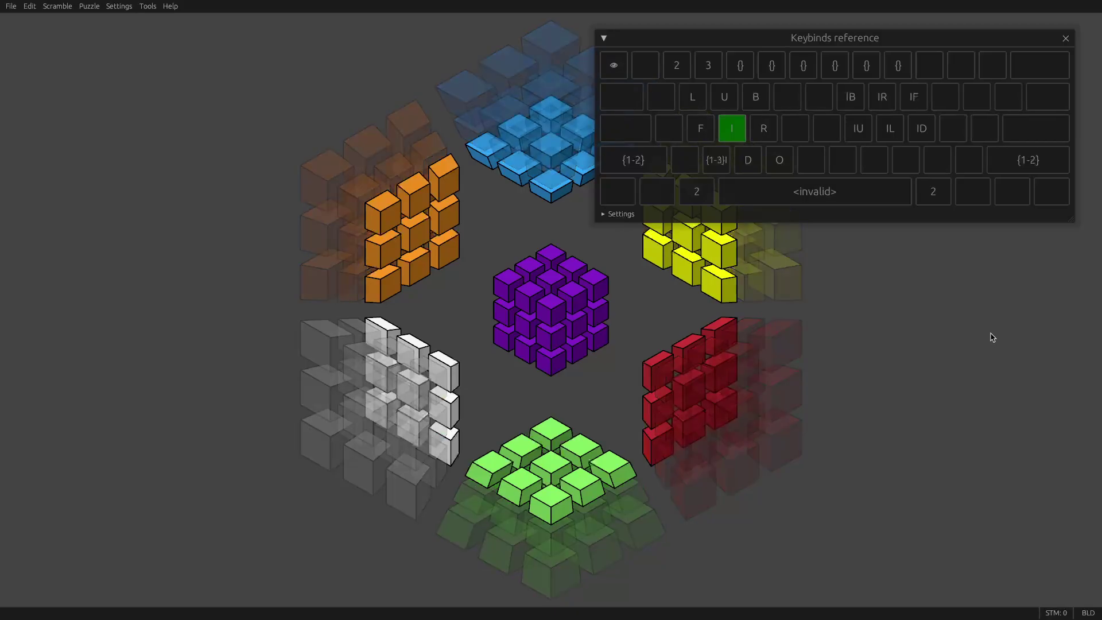
key(f)
key(r)
key(e)
key(w)
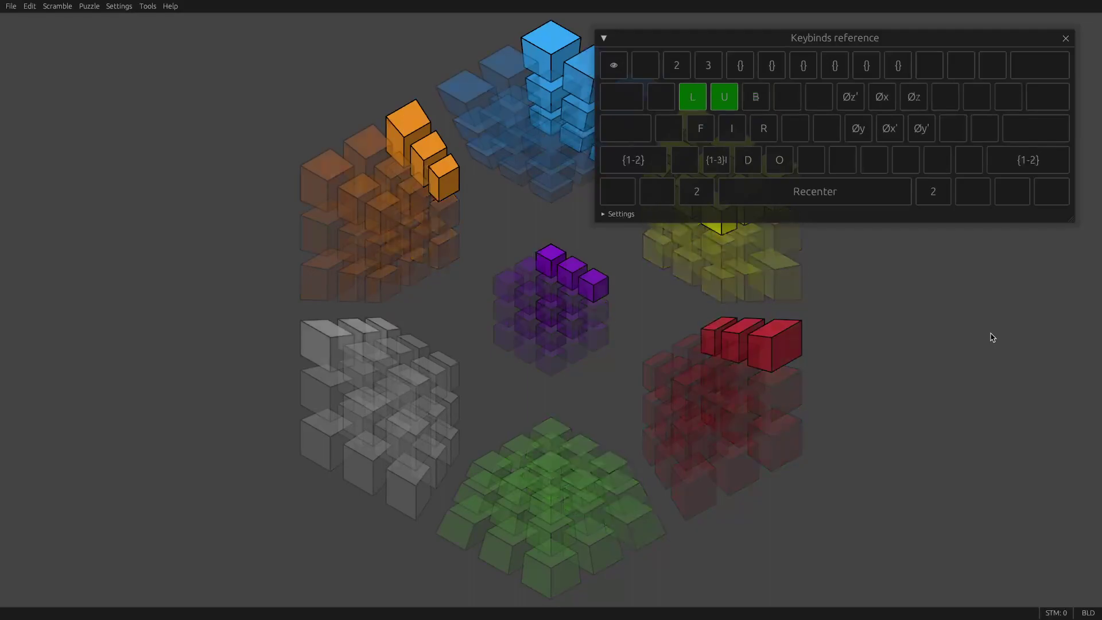
key(c)
key(v)
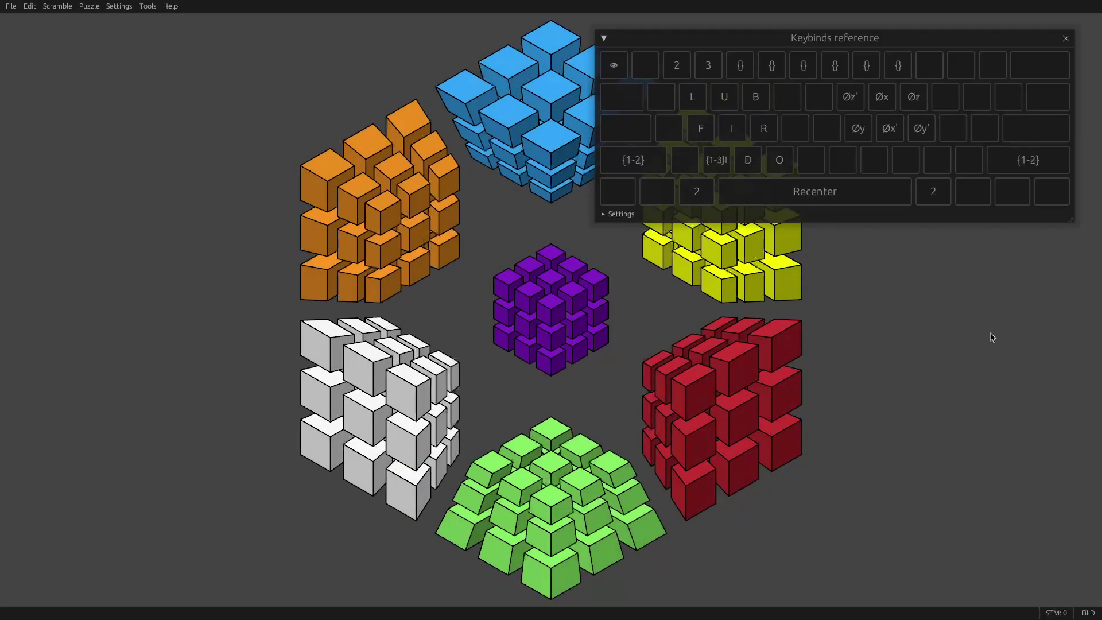
key(x)
key(x)
- Try the IR, IL, ID and IB twists on the I cell, and undo them
key(d)
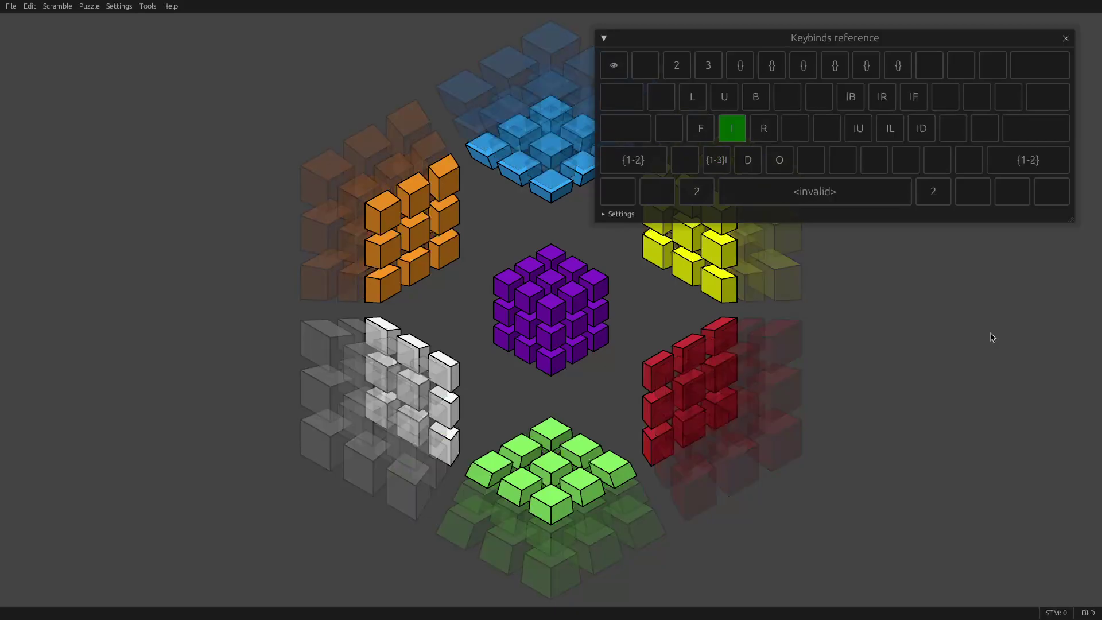
key(i)
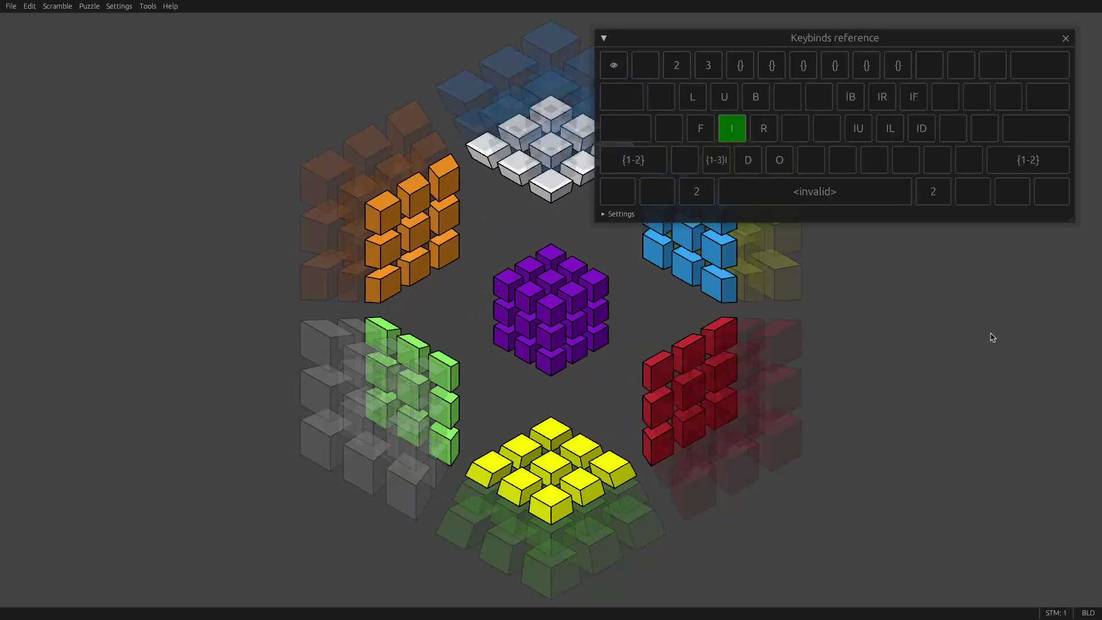
key(k)
key(l)
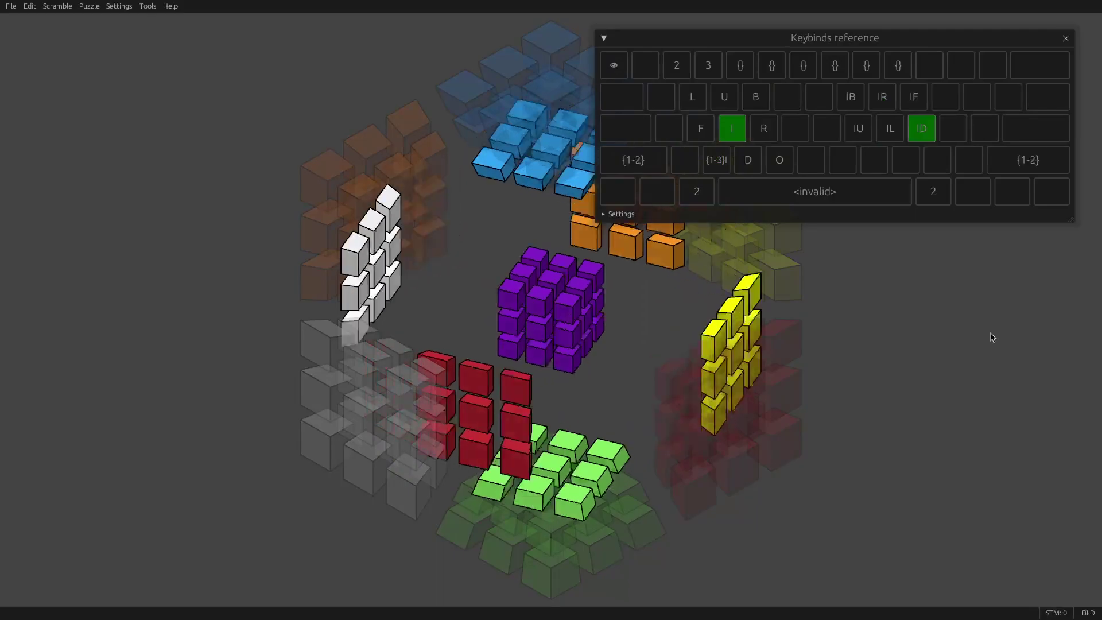
key(ctrl+z)
key(u)
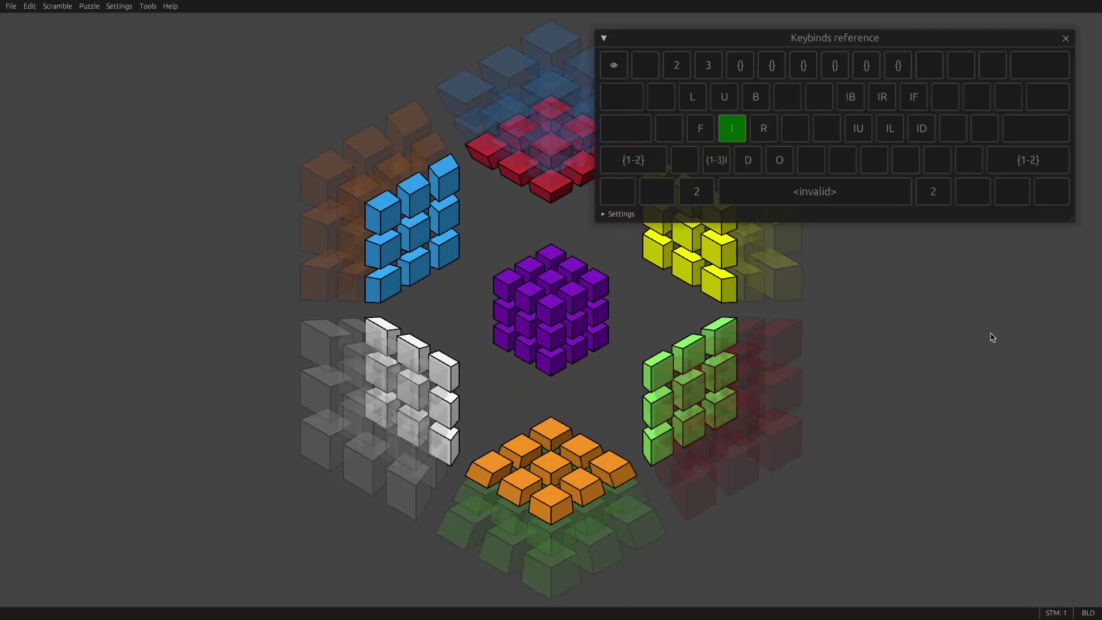
key(ctrl+z)
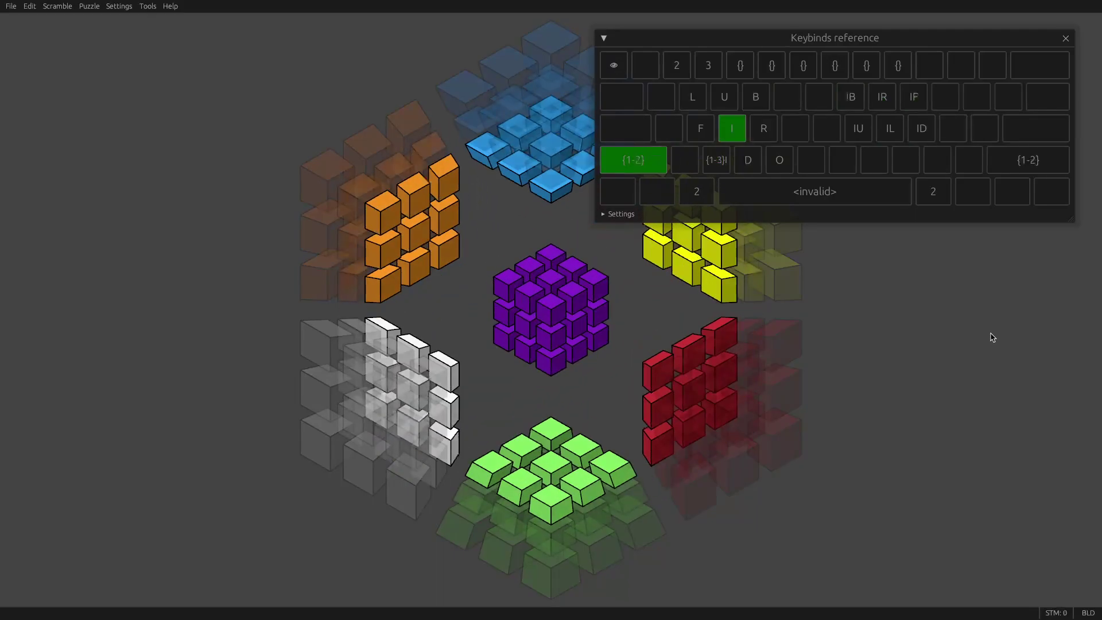
- Twist layers {1-2} of the I cell with IR and IL, and rotate the whole puzzle using the {1-3}I grip
key(shift+i)
key(shift+k)
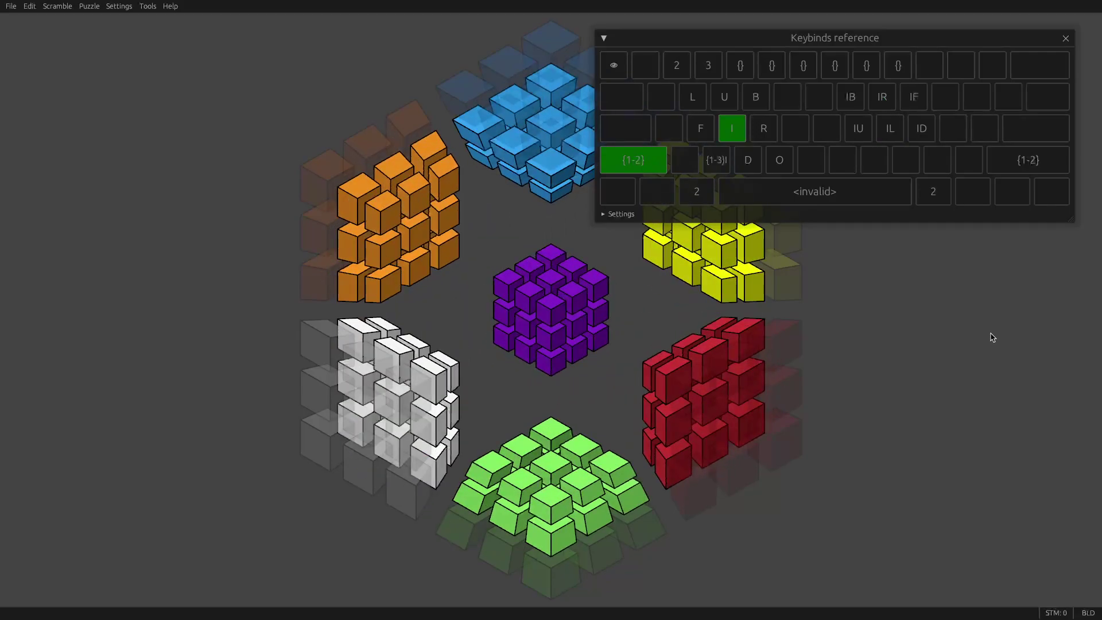
key(x+i)
key(x+l)
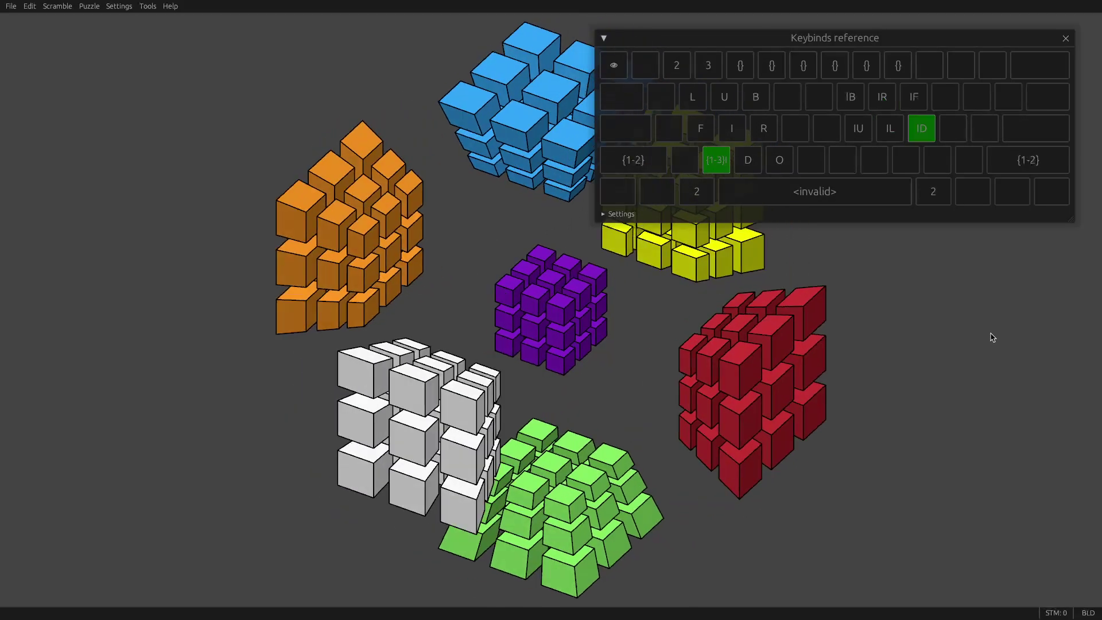
key(x+j)
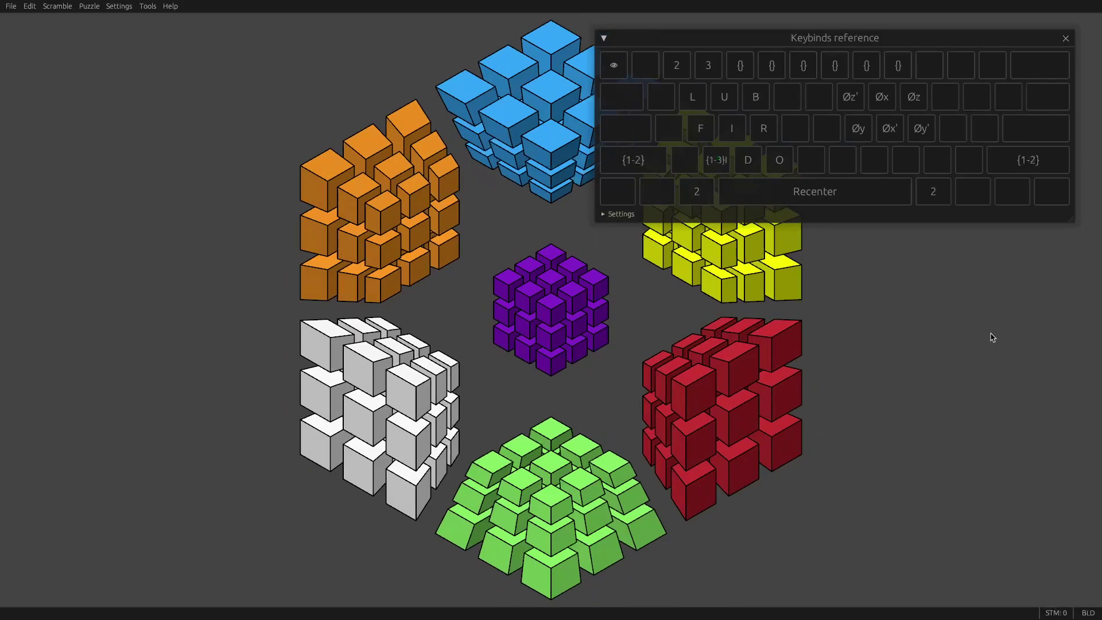
- Recenter the puzzle on the R cell and on the U cell
key(f)
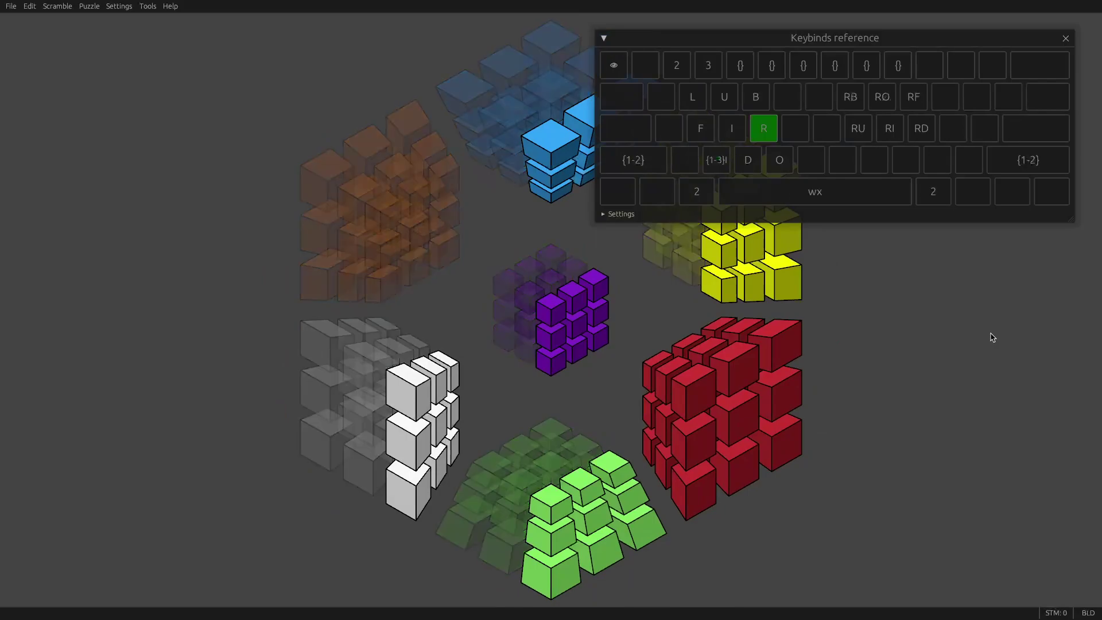
key(space)
key(e)
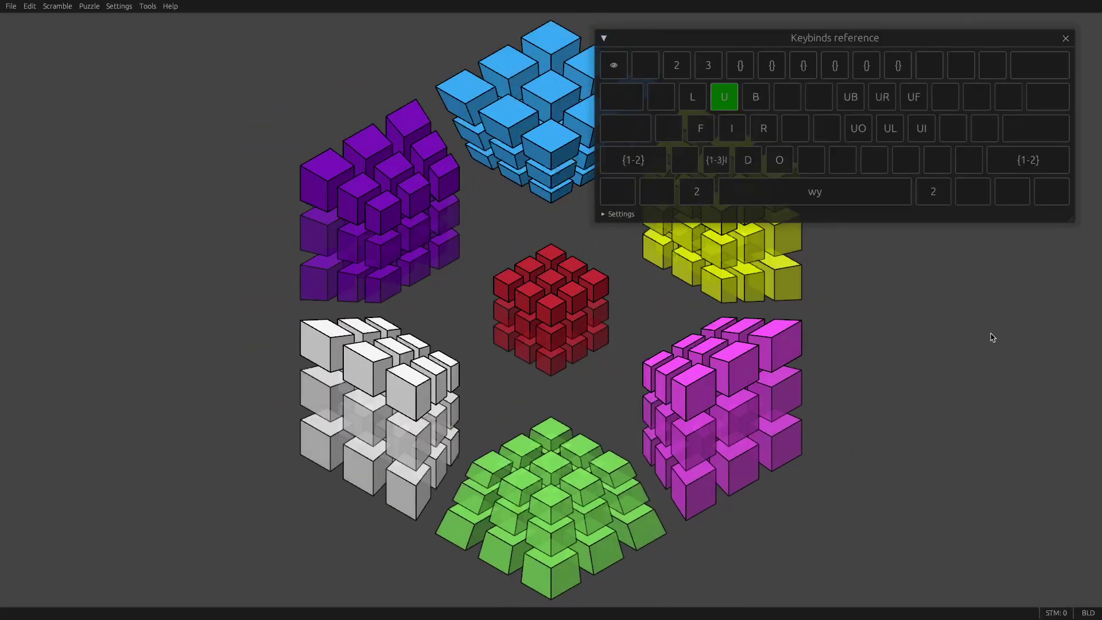
key(space)
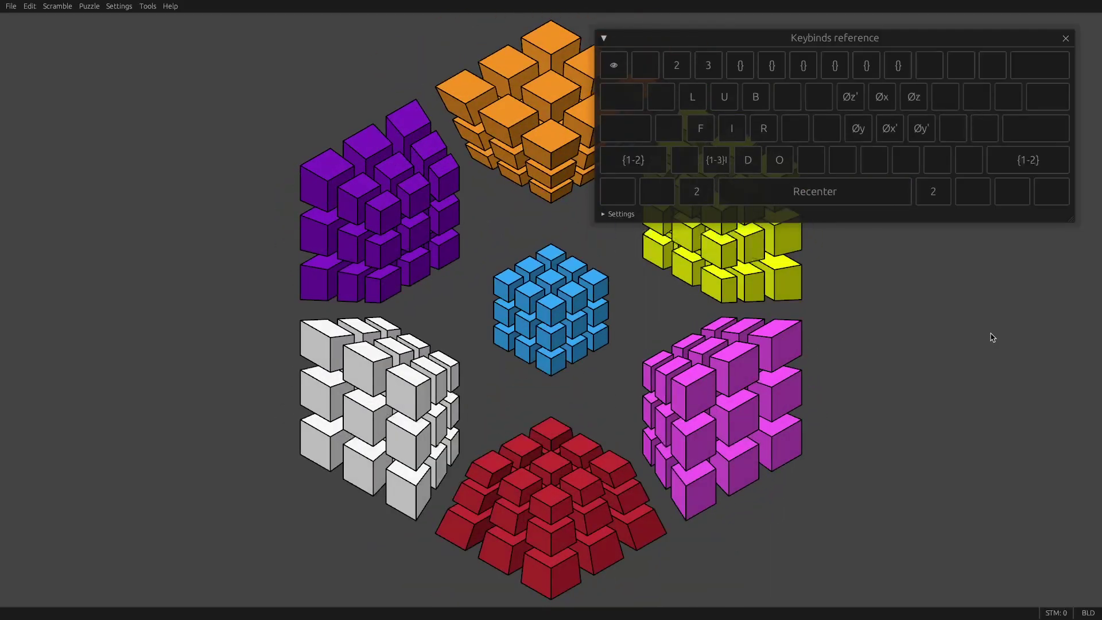
- Undo both recentering rotations
key(ctrl+z)
key(ctrl+z)
key(ctrl+z)
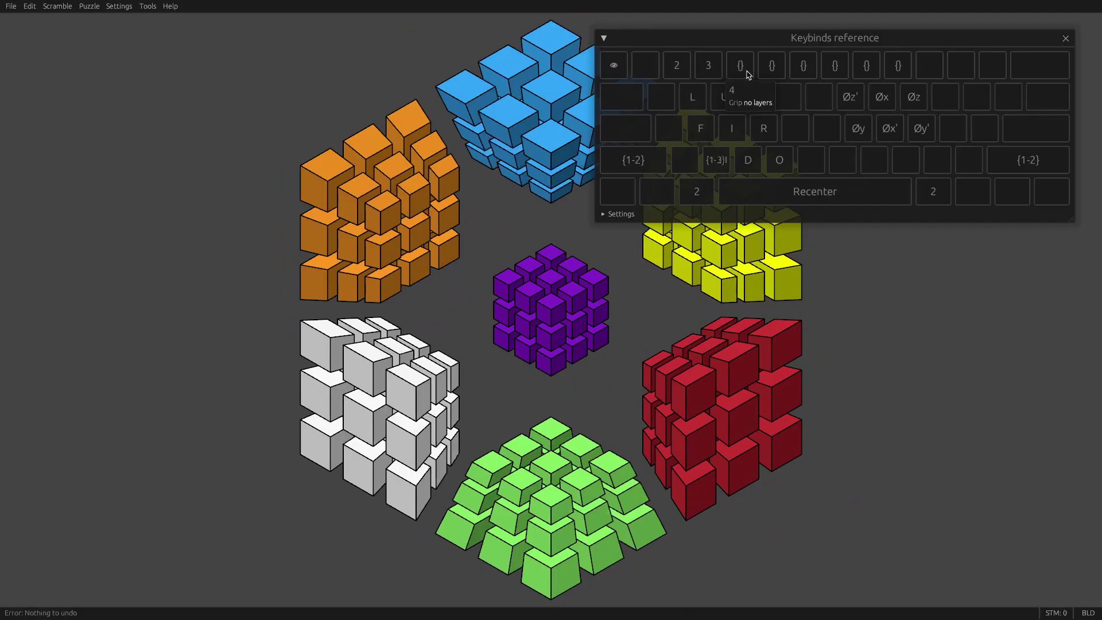
- Load the Rubik's 4D puzzle in size 9x9x9x9
click(89, 6)
mouse_move(163, 31)
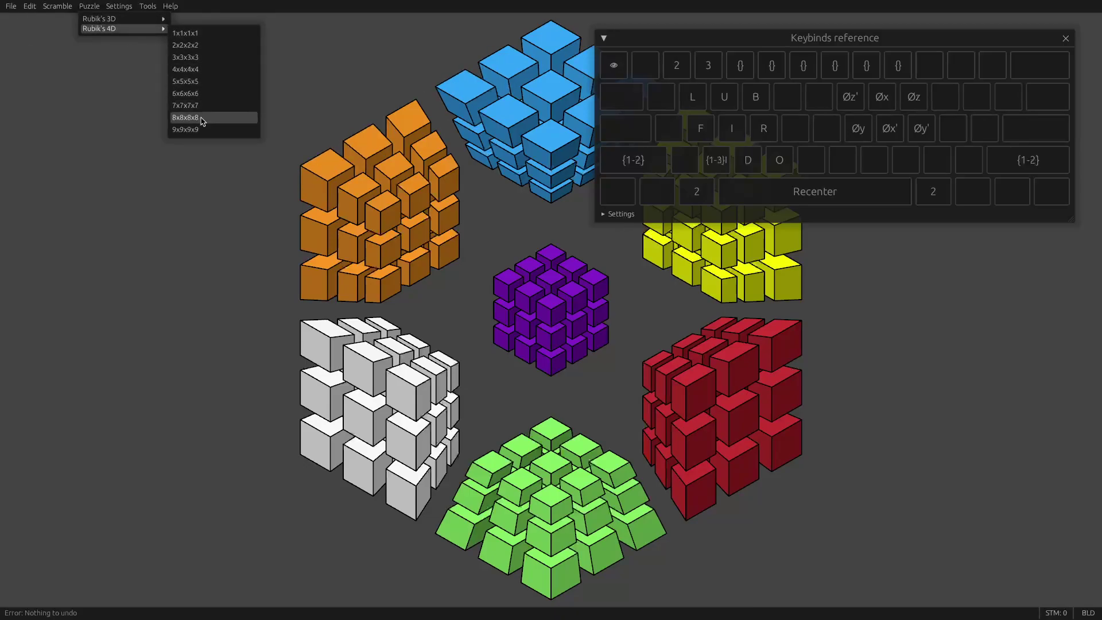
click(213, 134)
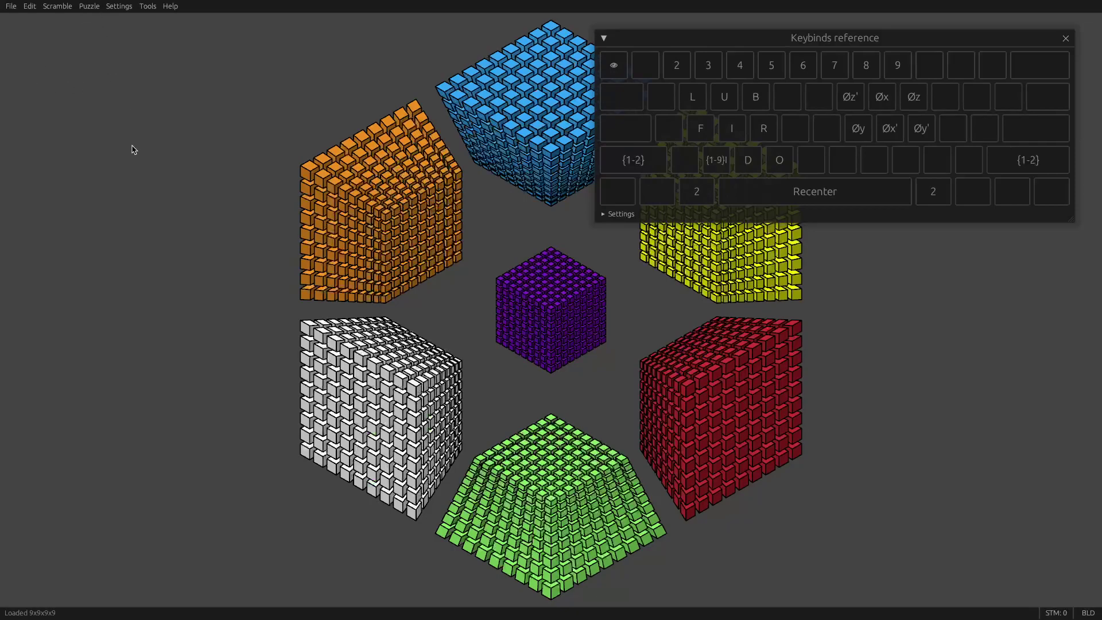
- Twist layer 4 of the R cell with RO
key(f)
key(4)
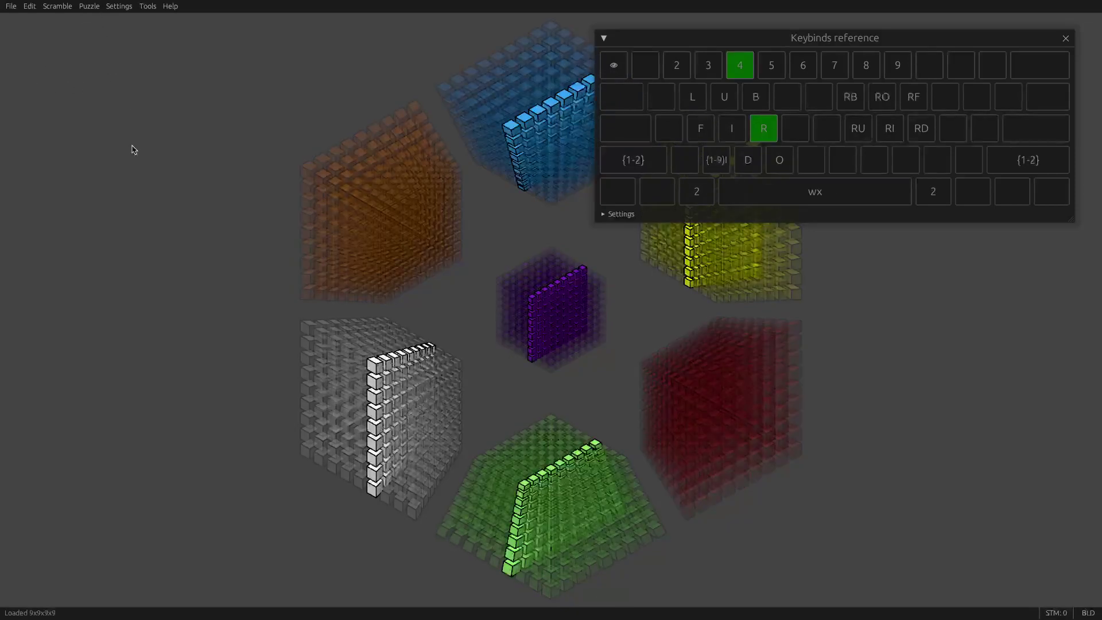
key(i)
- Grip layer 4 of the R cell again to examine the highlighted slice
key(f)
key(4)
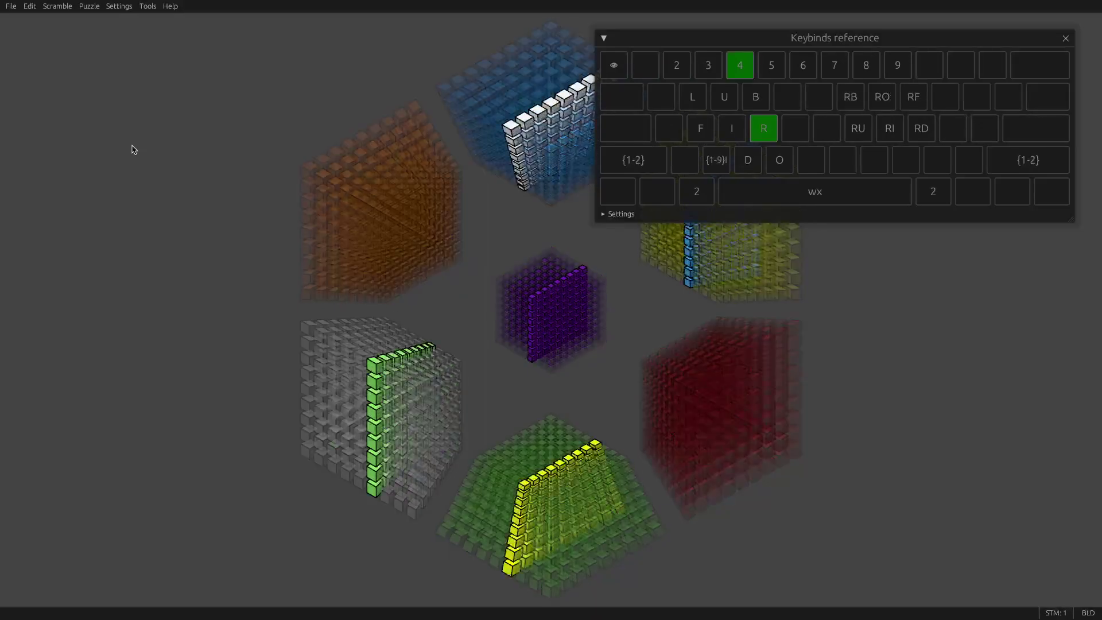
key(i)
key(f)
key(4)
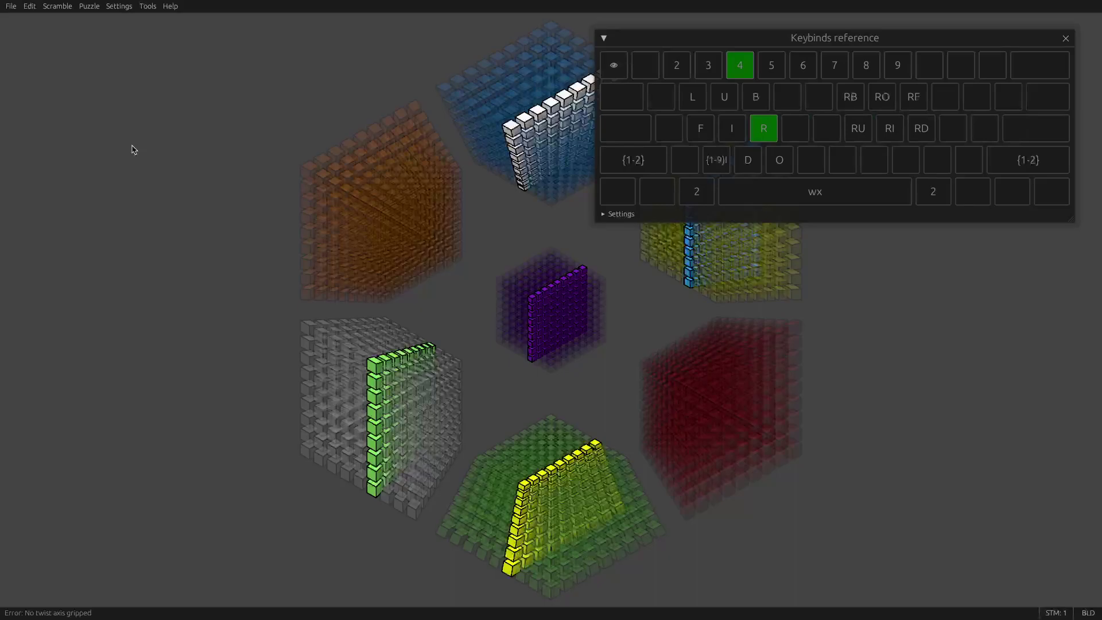
key(r)
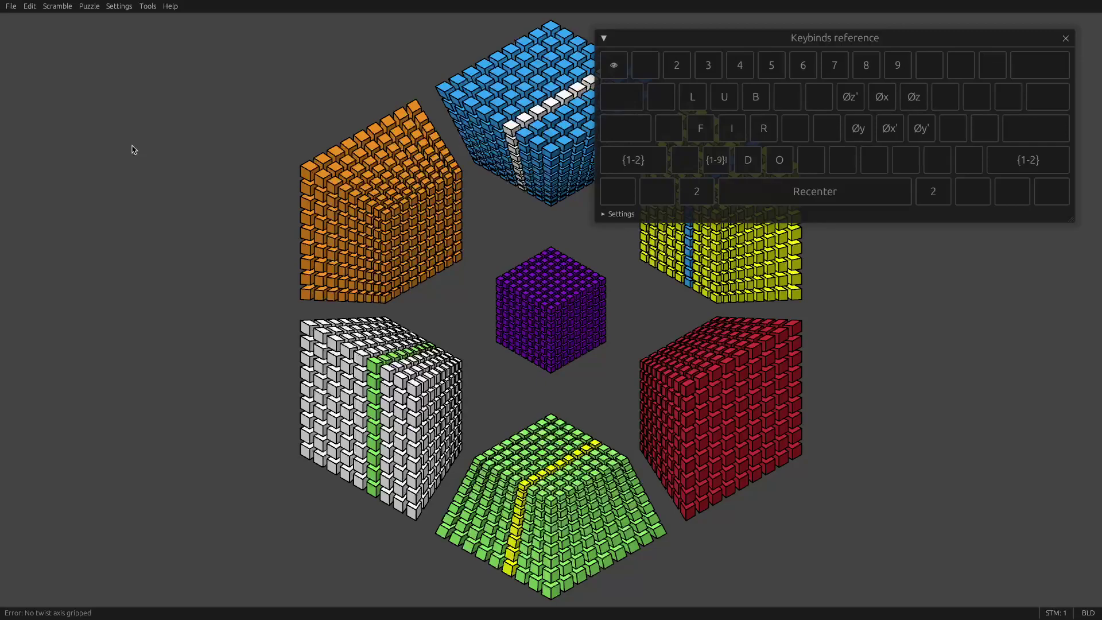
- Twist the outermost layer of the R cell twice with RD
key(4)
key(f)
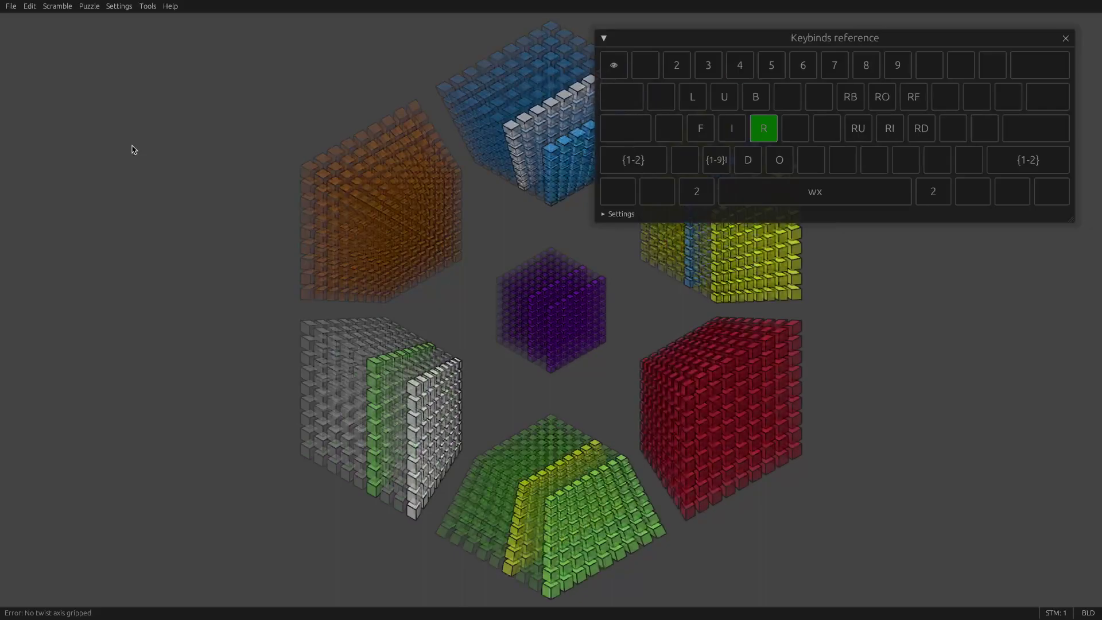
key(l)
key(l)
key(4)
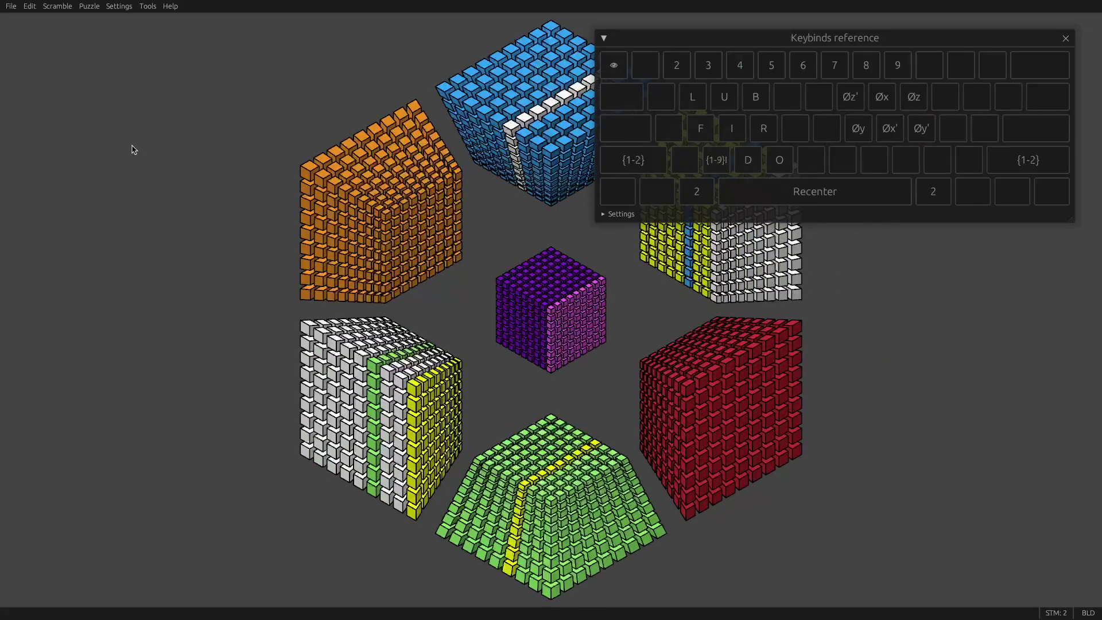
- Undo all twists on the 9x9x9x9 puzzle
key(ctrl+z)
key(ctrl+z)
key(ctrl+z)
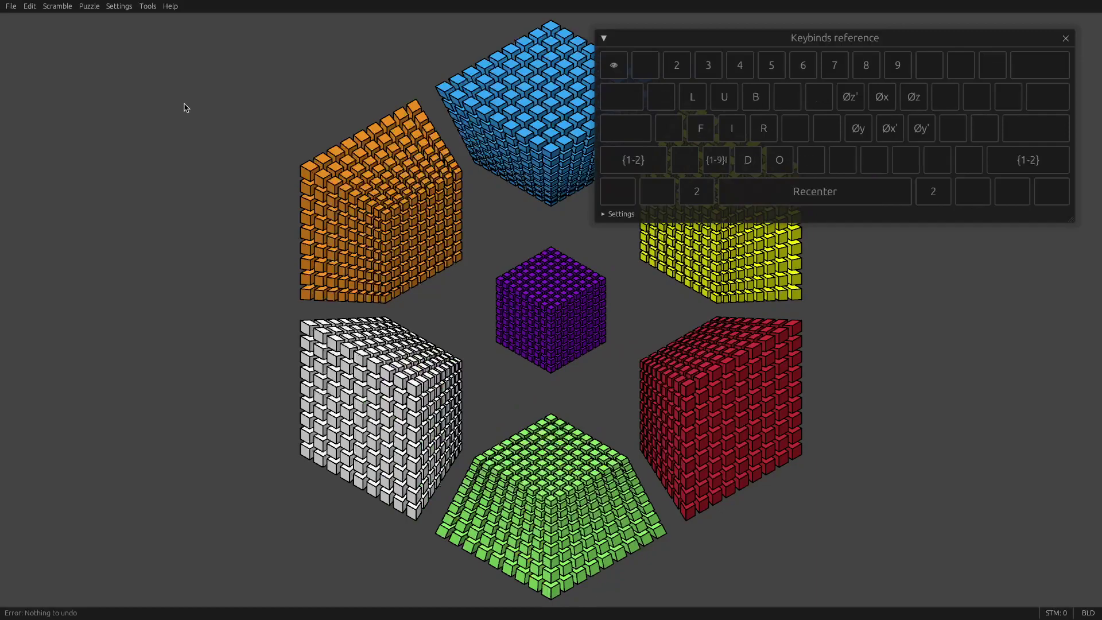
- Load the 3x3x3x3 Rubik's 4D puzzle
click(171, 7)
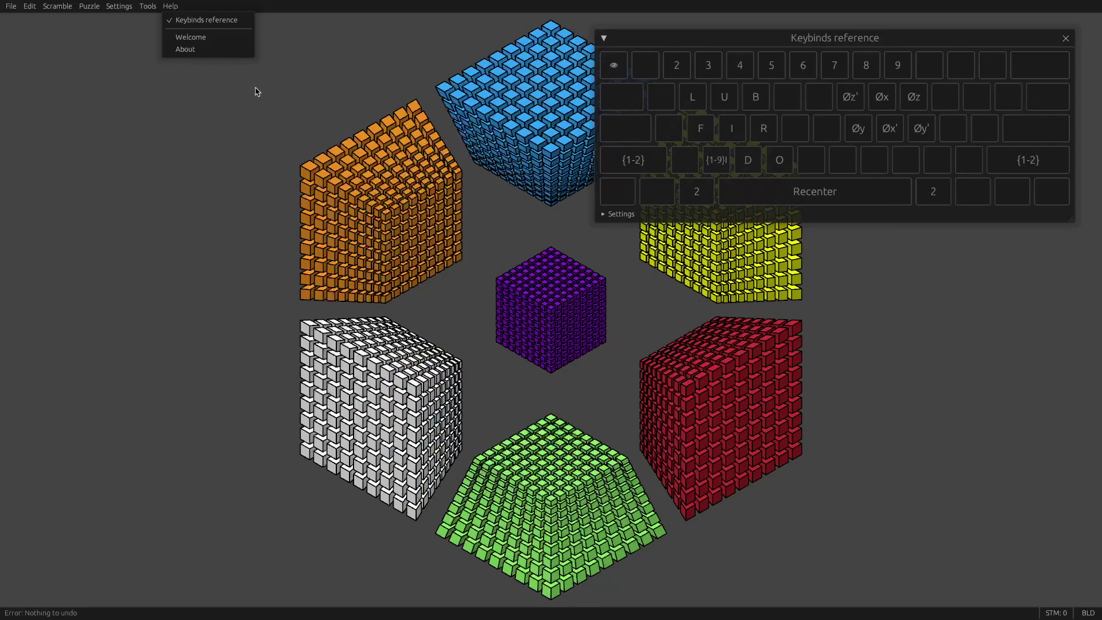
click(234, 88)
click(89, 6)
mouse_move(112, 29)
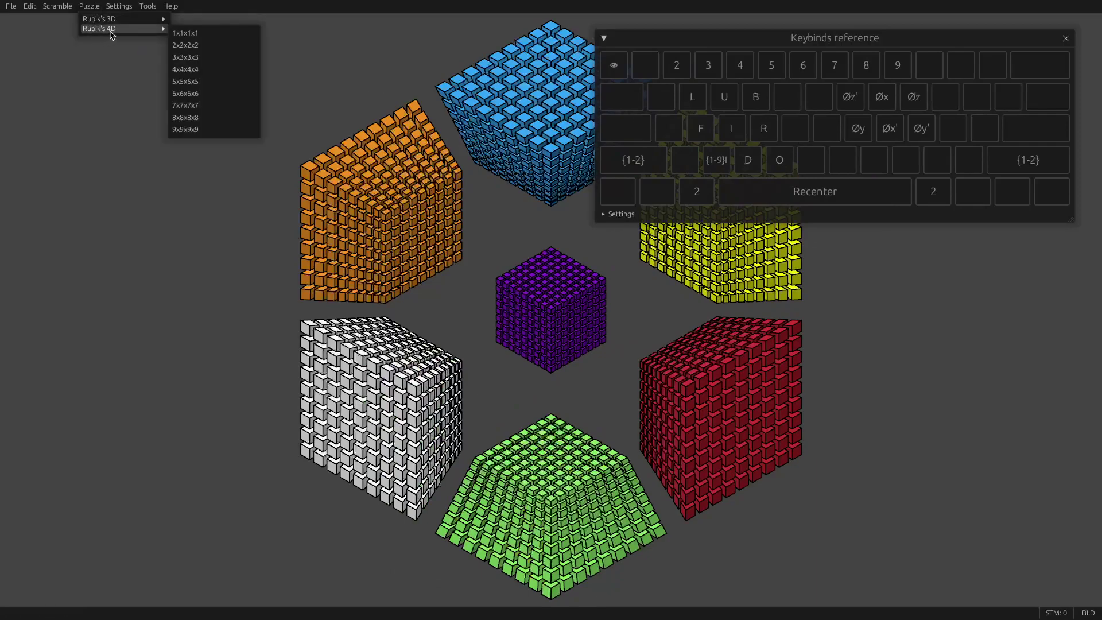
click(189, 61)
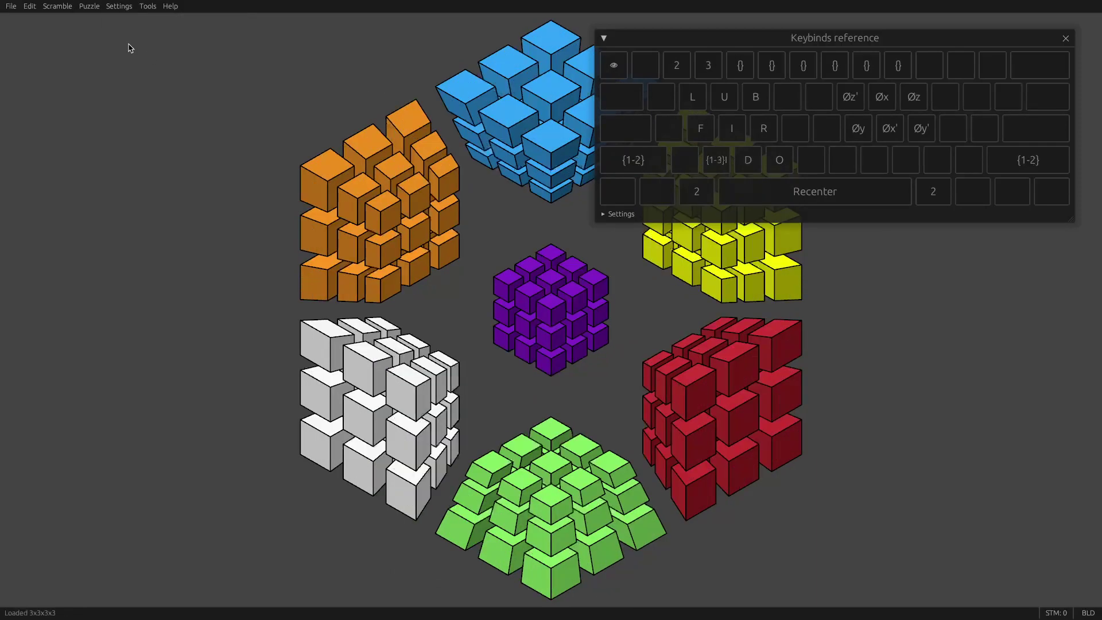
- Review the button, modifier and command assignments in the Mousebinds settings and close them
click(120, 7)
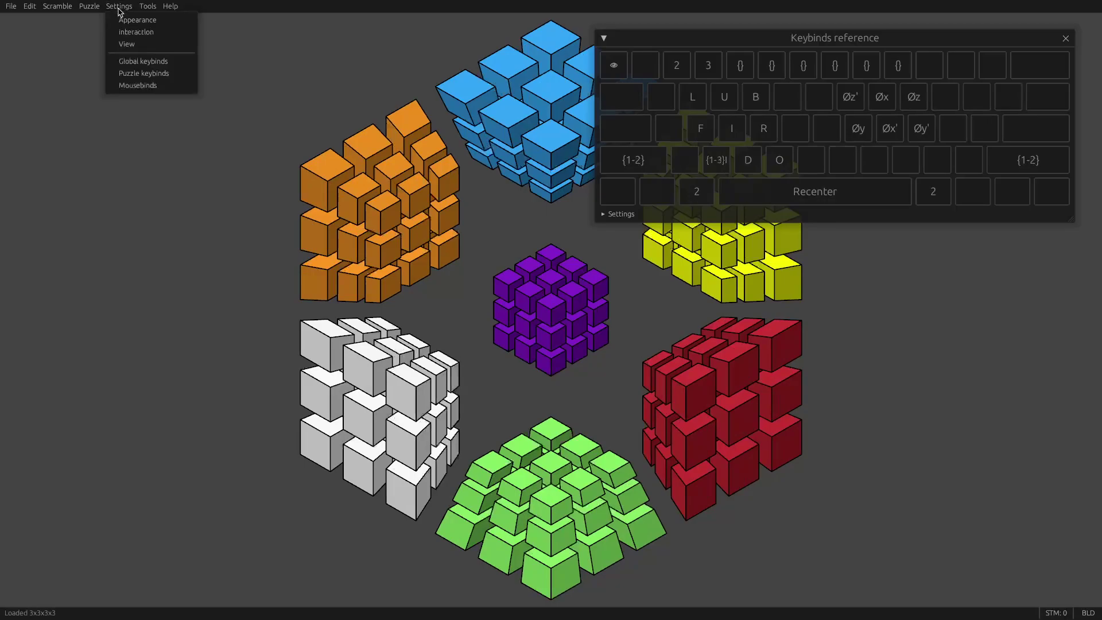
click(144, 85)
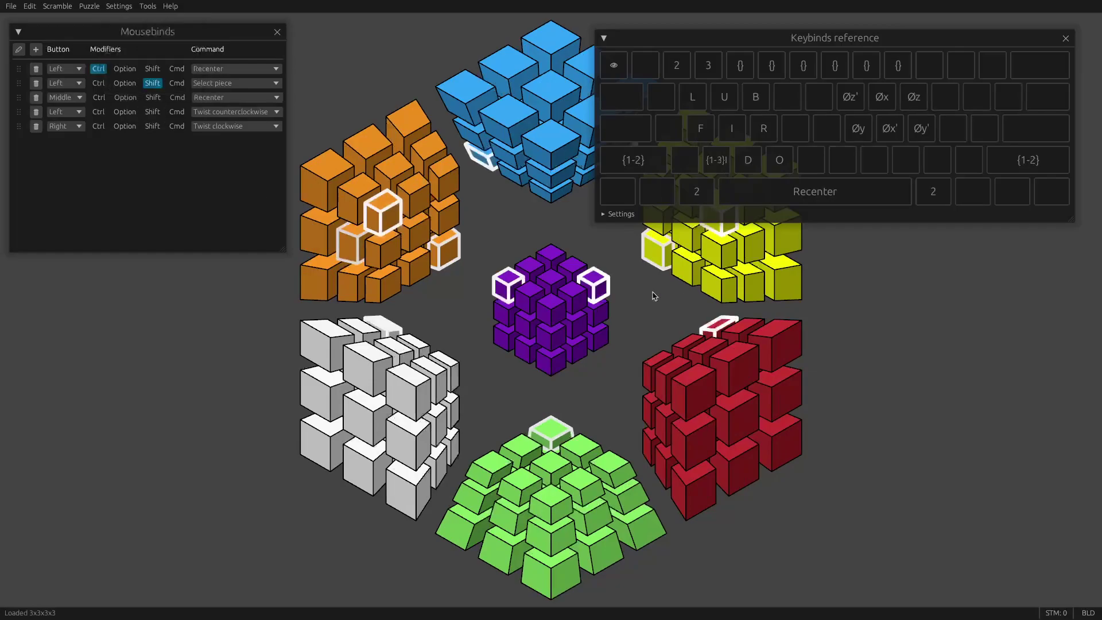
click(738, 418)
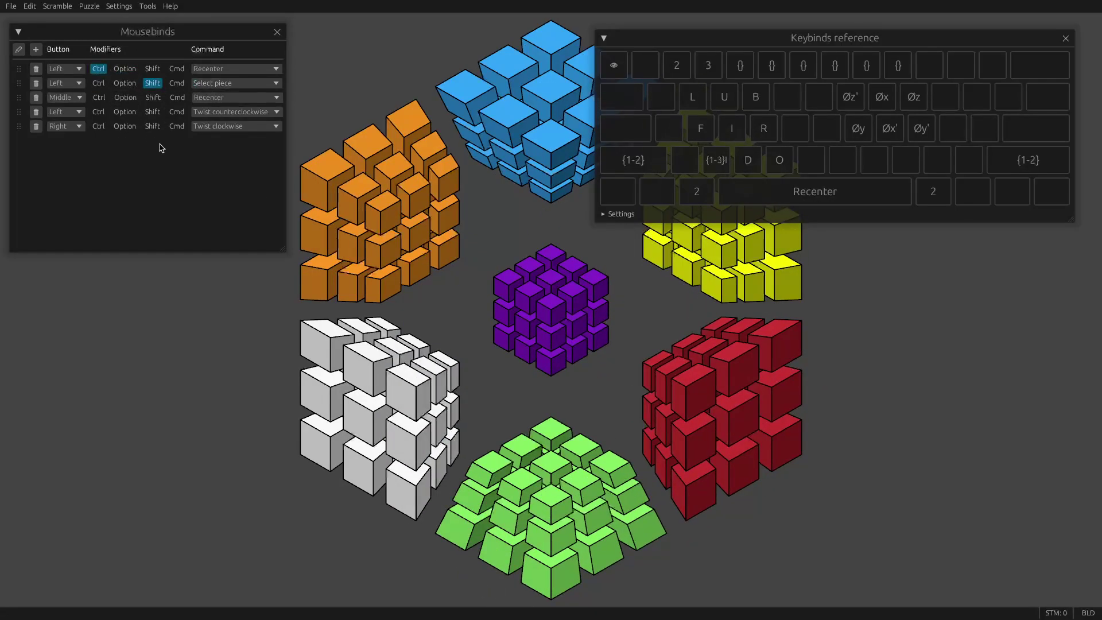
click(278, 32)
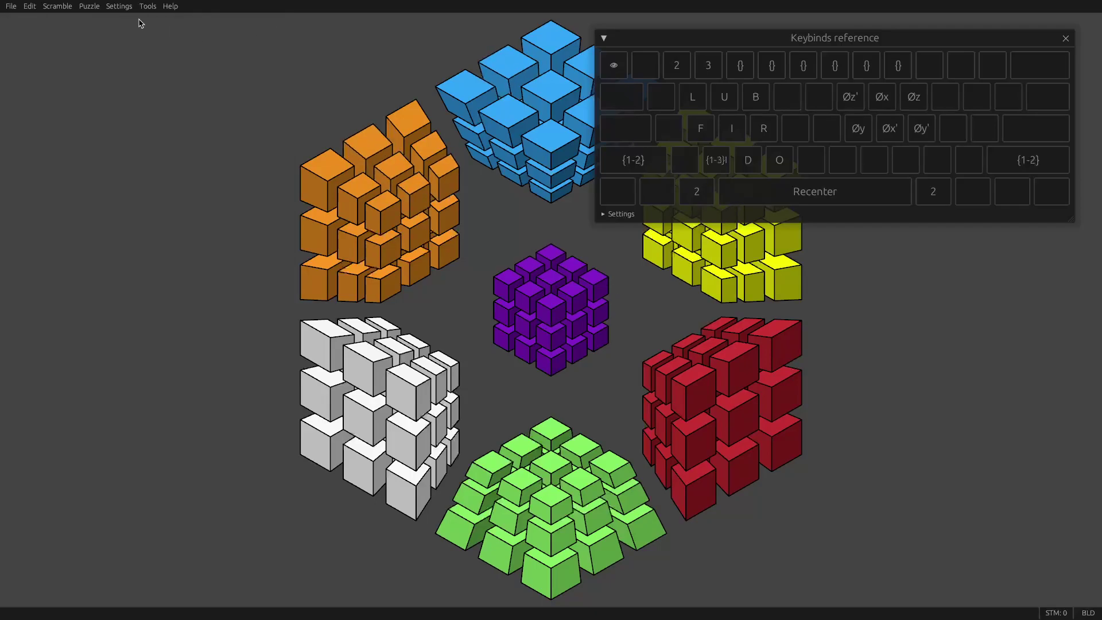
- Review the Global keybinds, including the commands available for the F3 keybind, and close the settings without changing anything
click(119, 6)
click(144, 62)
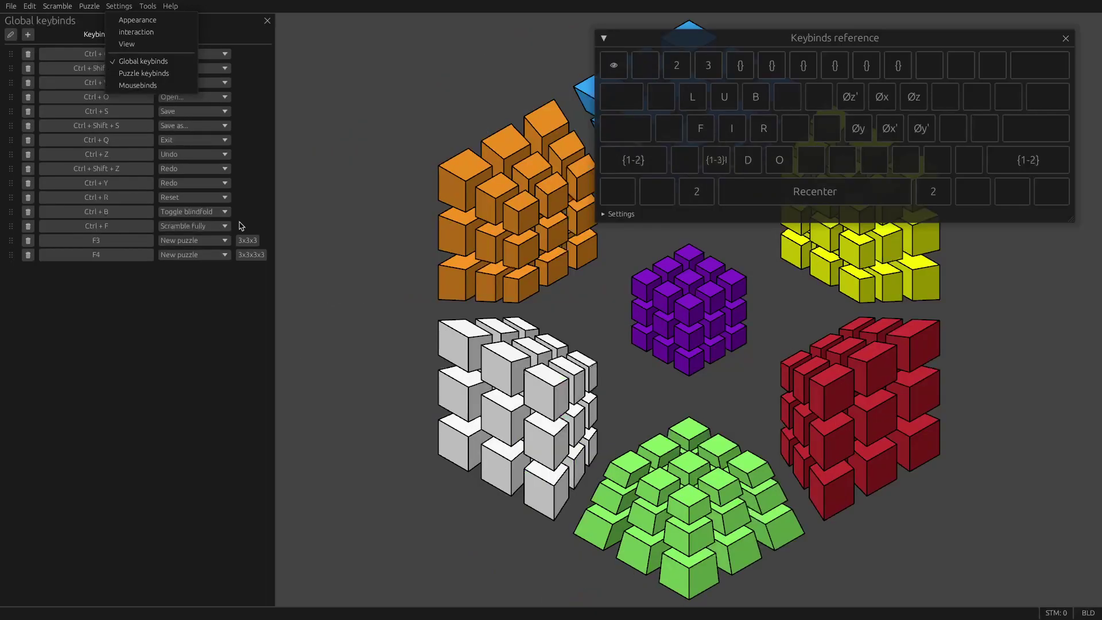
click(248, 373)
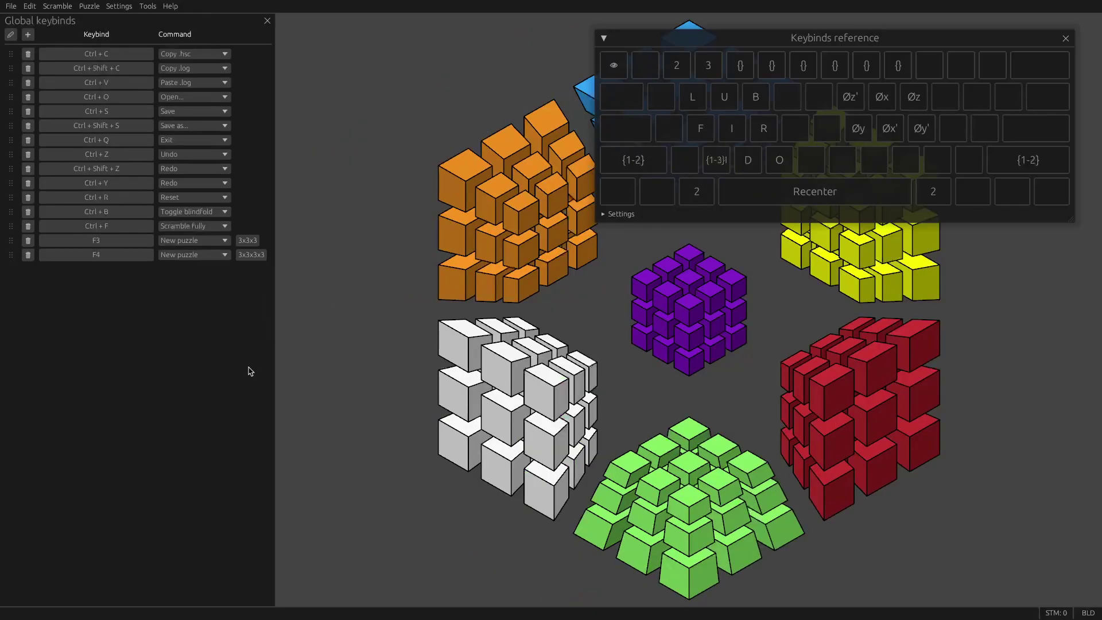
click(211, 241)
drag(228, 280, 229, 331)
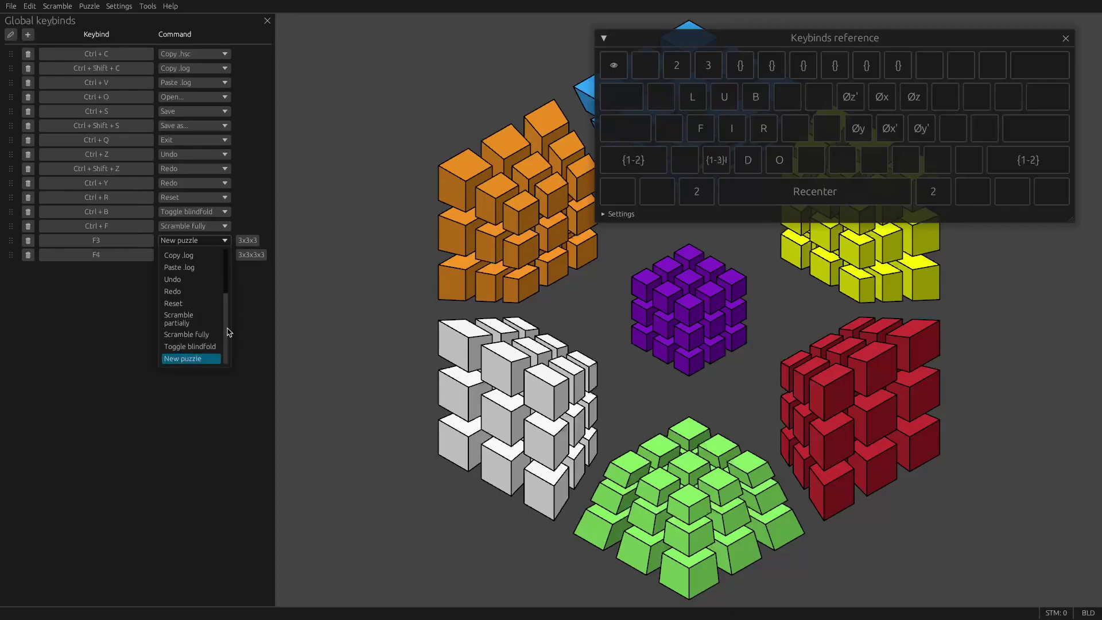
scroll(229, 332, up, 3)
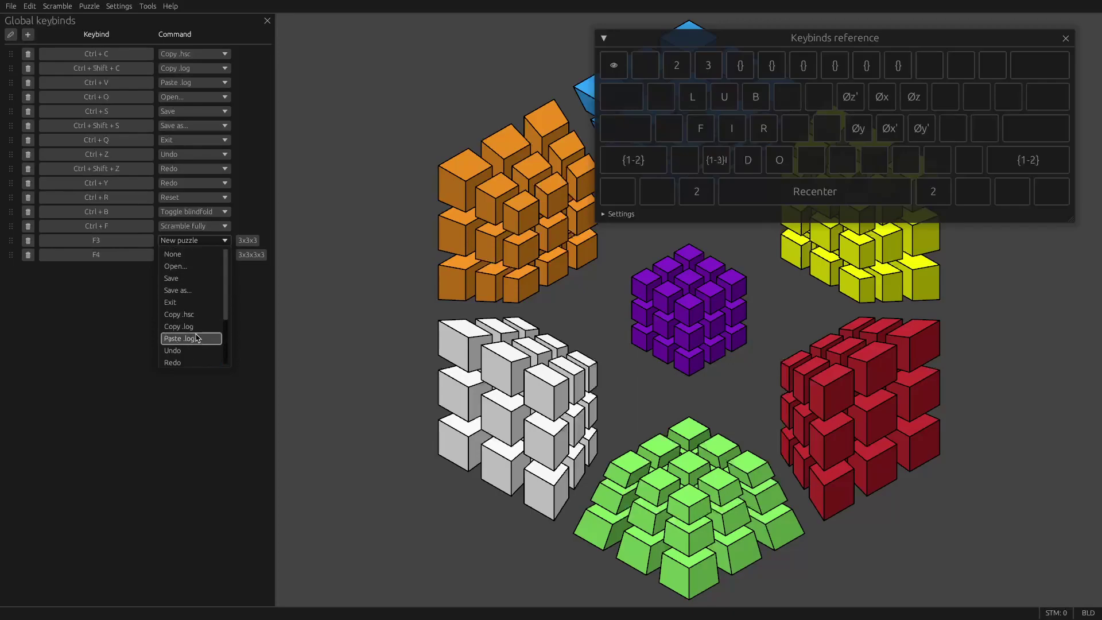
click(275, 292)
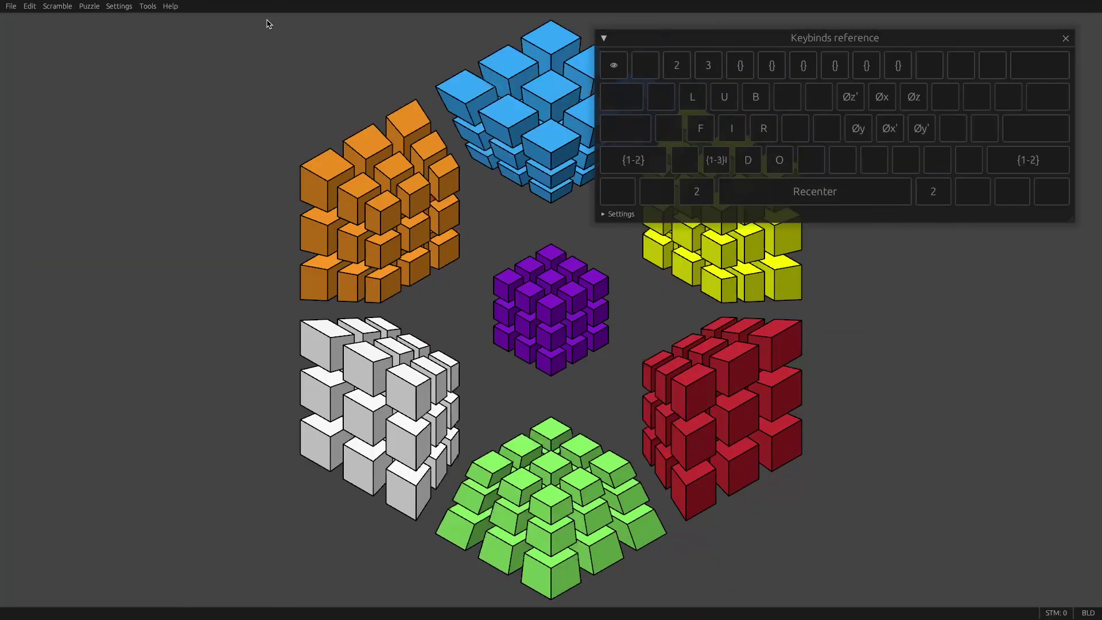
click(269, 23)
- Show the Puzzle keybinds settings and shrink the Keybinds reference window
click(119, 6)
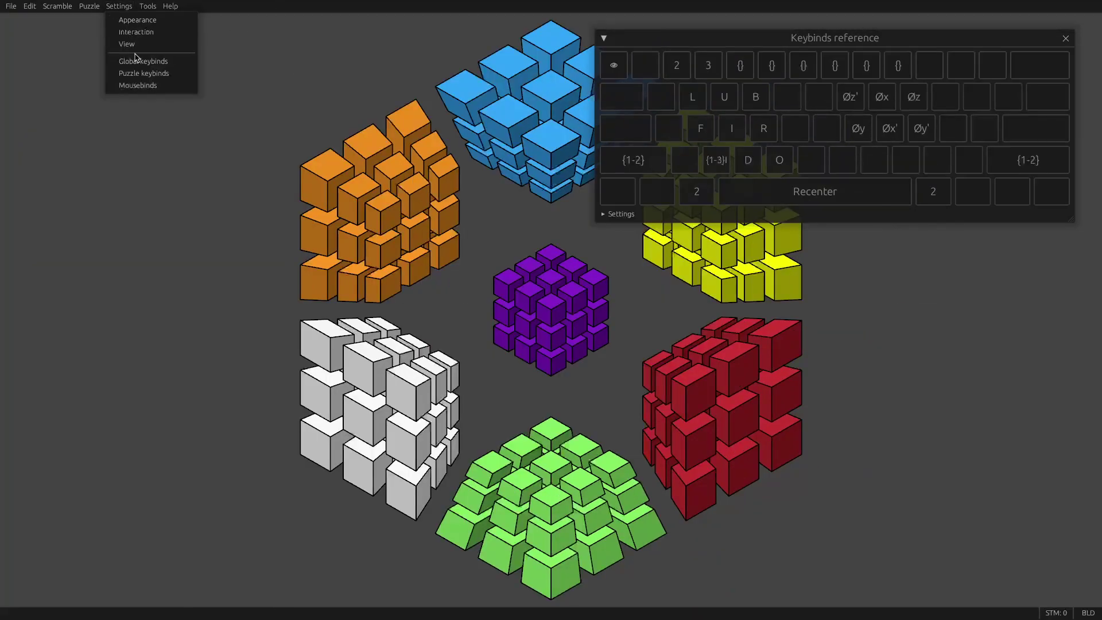
click(141, 74)
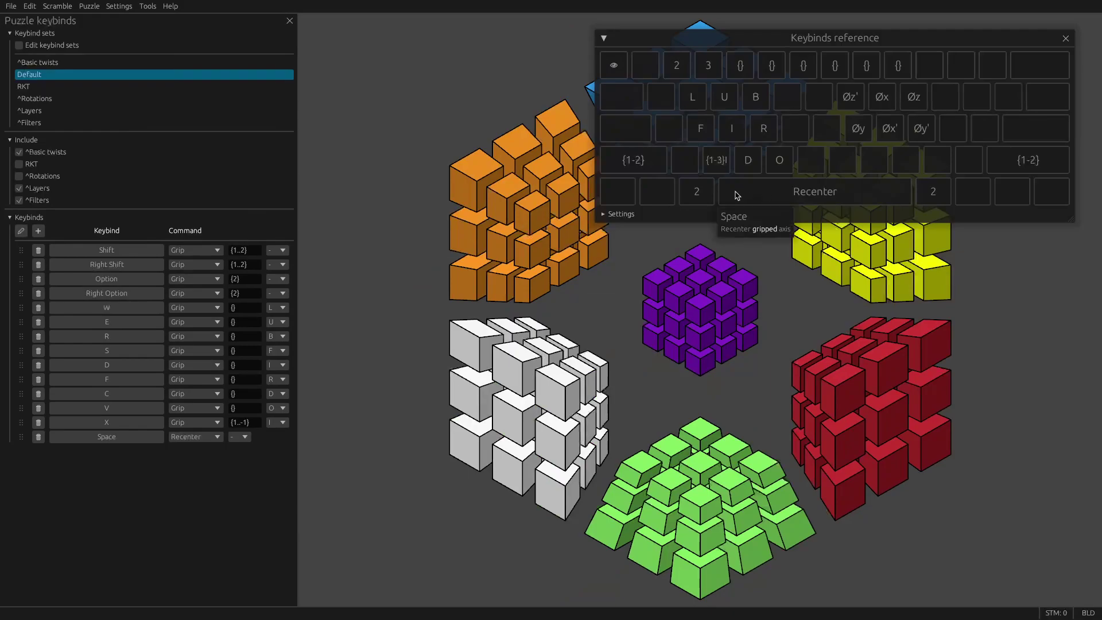
drag(595, 221, 822, 148)
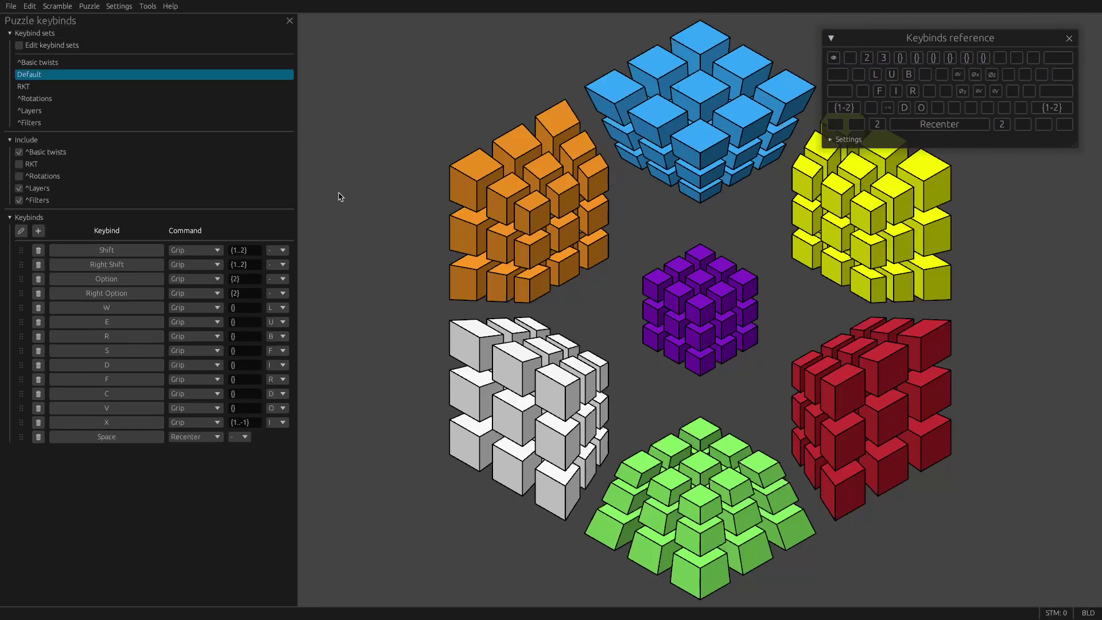
- Look through the RKT, Rotations, Layers and Filters keybind sets and return to the Default set
click(147, 87)
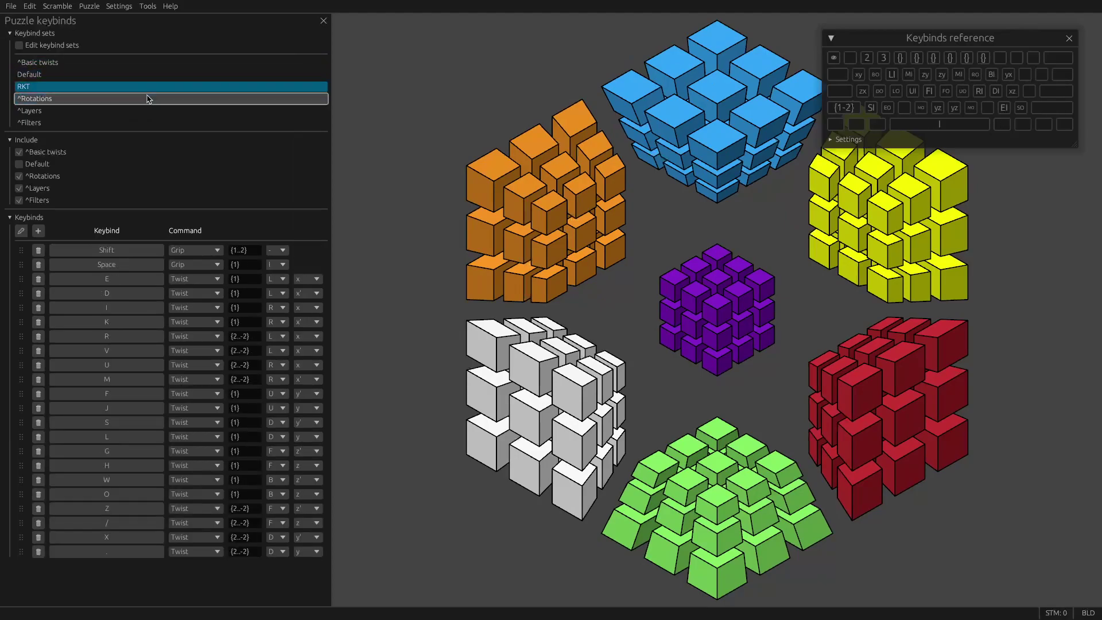
click(148, 99)
click(148, 110)
click(149, 123)
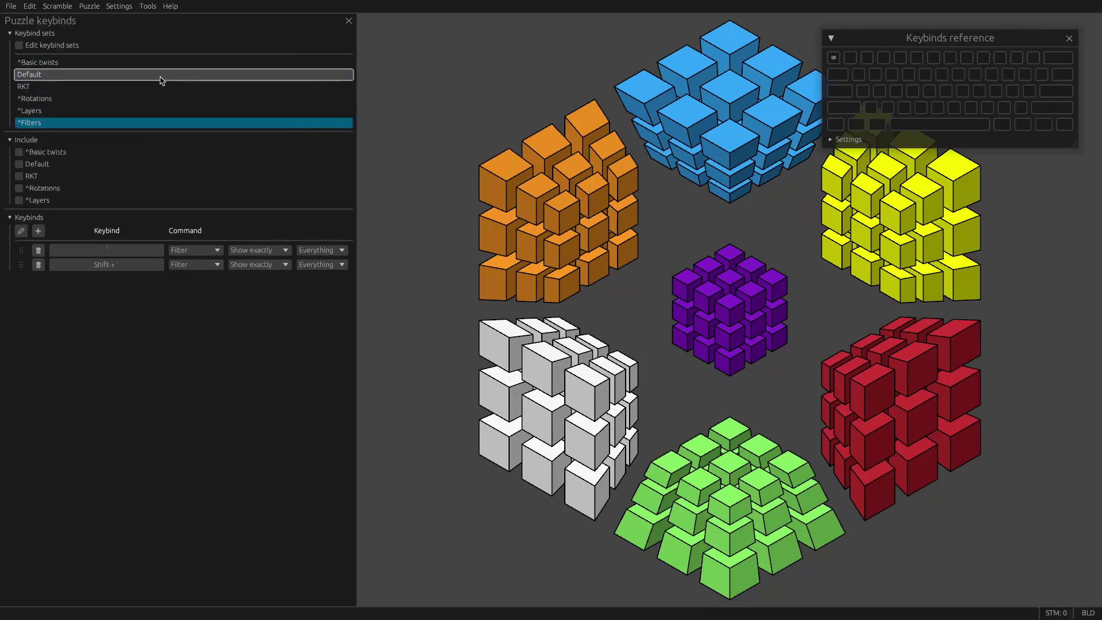
click(161, 77)
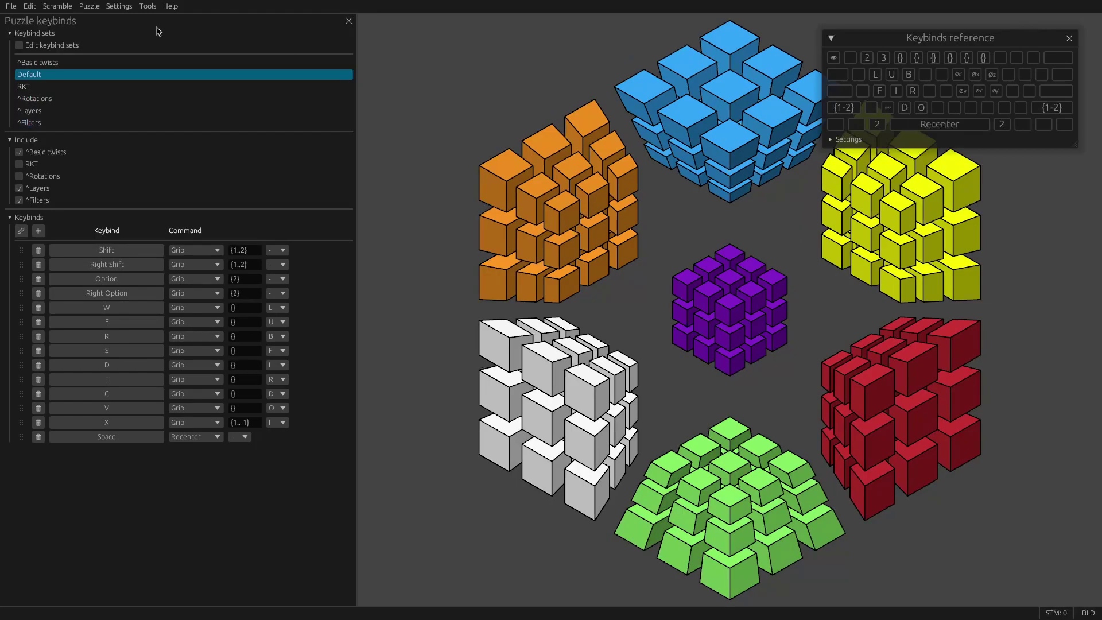
- Show the Keybind sets tool window, try switching sets in it, and place it beside the Puzzle keybinds settings
click(148, 6)
click(171, 44)
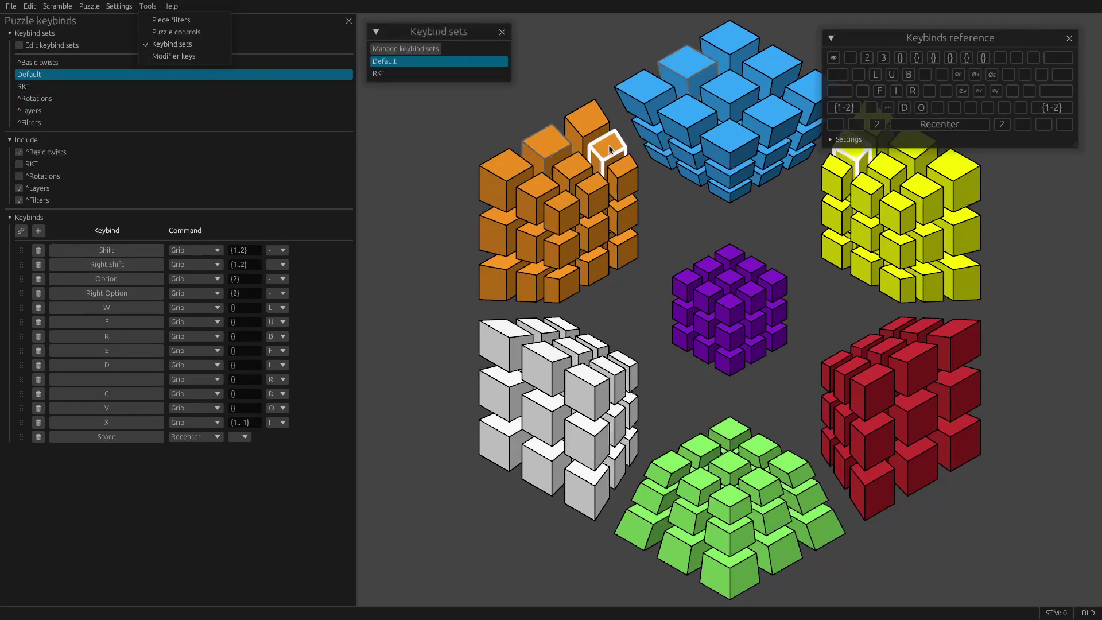
click(523, 76)
double_click(497, 82)
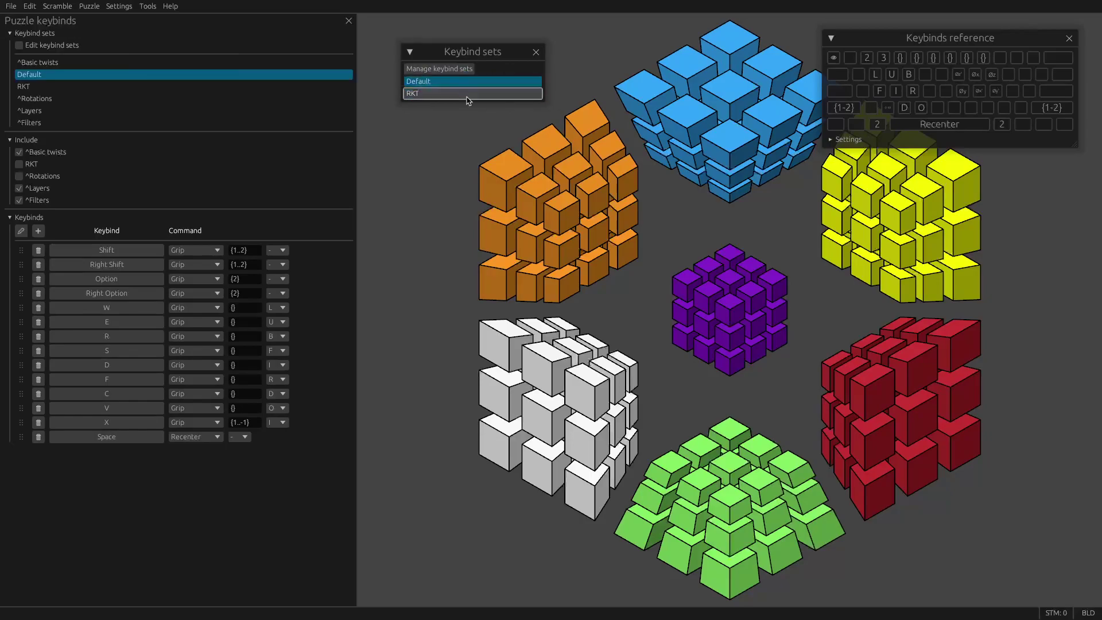
click(499, 95)
click(503, 86)
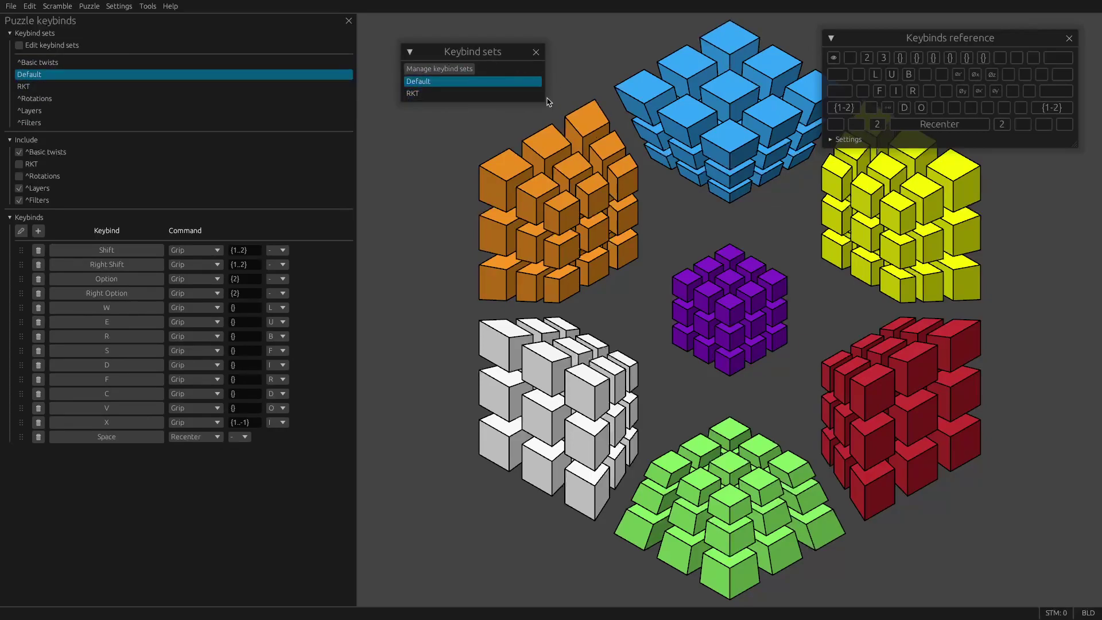
drag(497, 53, 512, 60)
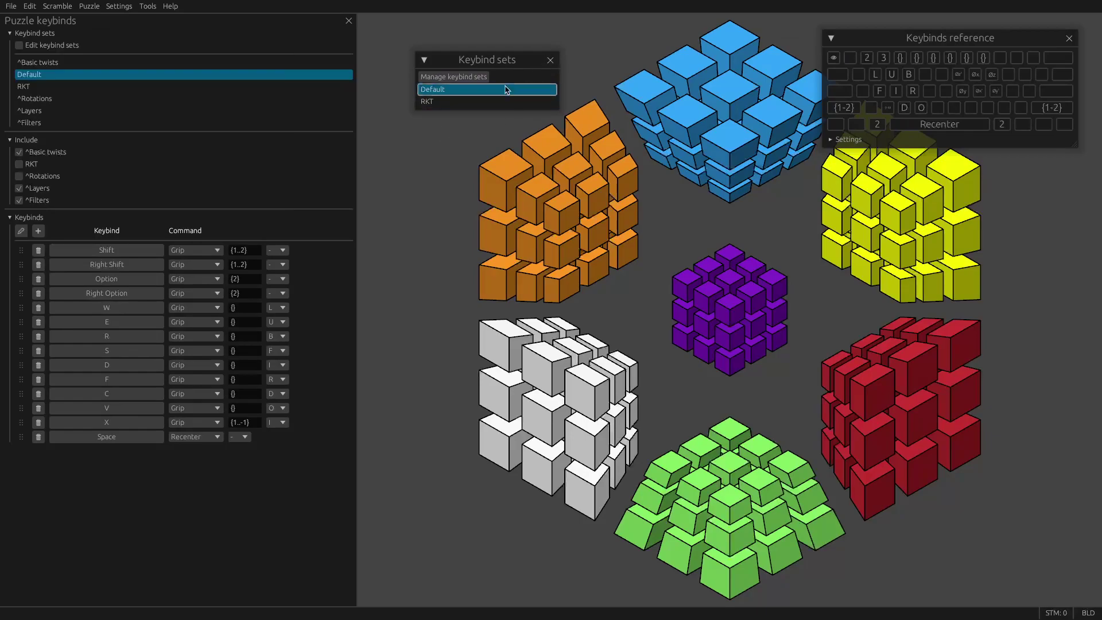
drag(515, 62, 483, 33)
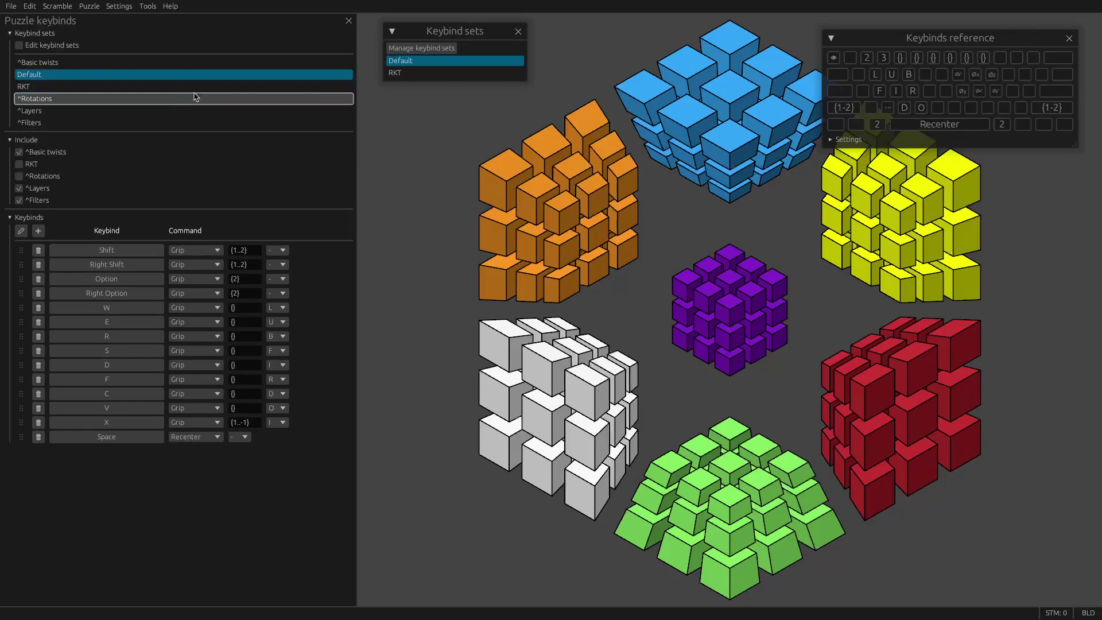
- Cycle through all keybind sets from Basic twists to Filters to compare their bindings, ending on Default
click(177, 65)
click(174, 85)
click(176, 76)
click(175, 87)
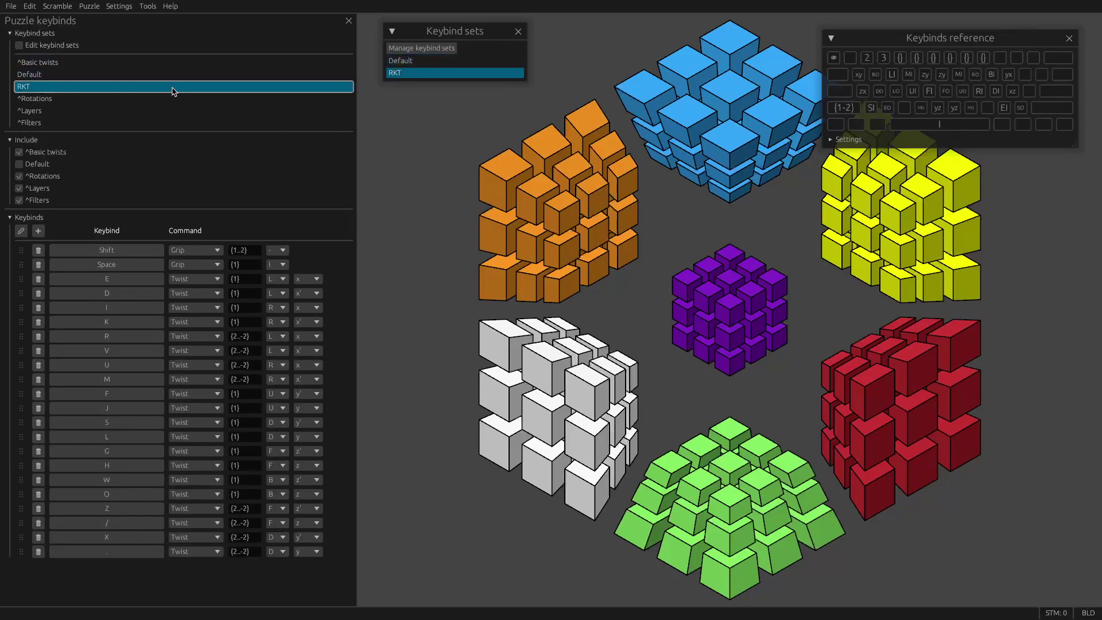
click(173, 99)
click(172, 110)
click(169, 121)
click(170, 74)
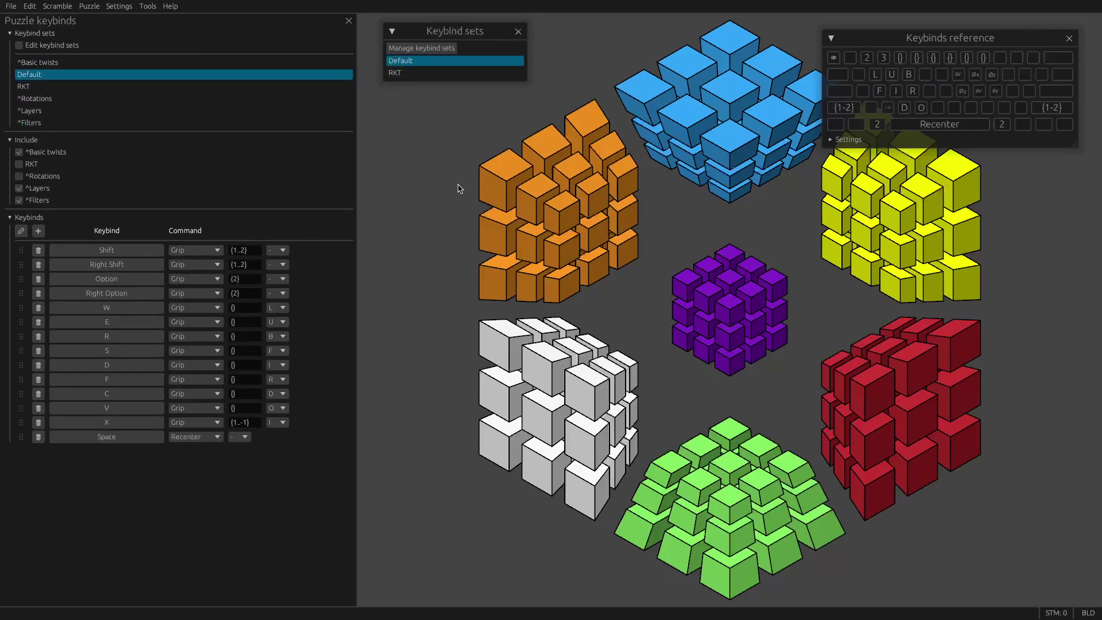
- Twist the R cell and the I cell once each with the Default keybinds, and reset the puzzle
key(f)
key(j)
key(d)
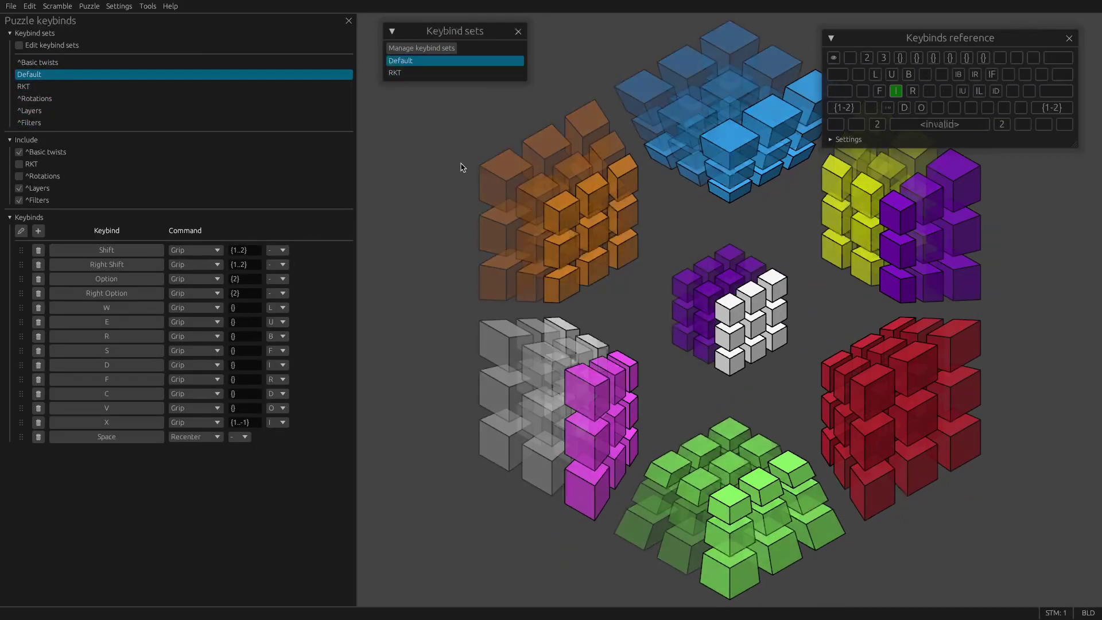
key(j)
key(super)
key(alt)
key(ctrl)
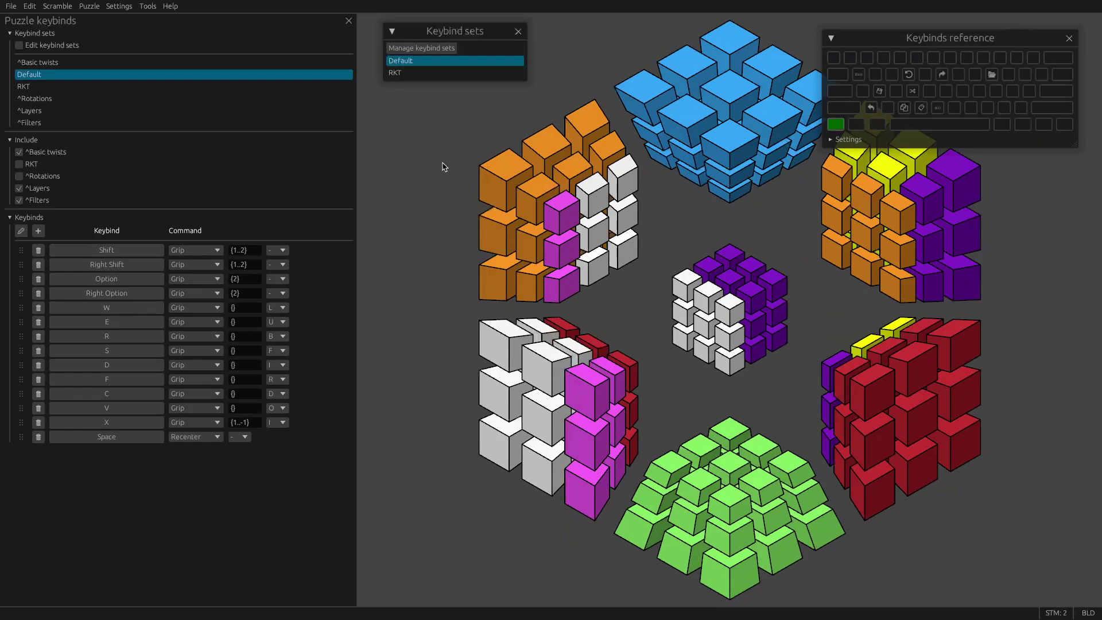
key(ctrl+r)
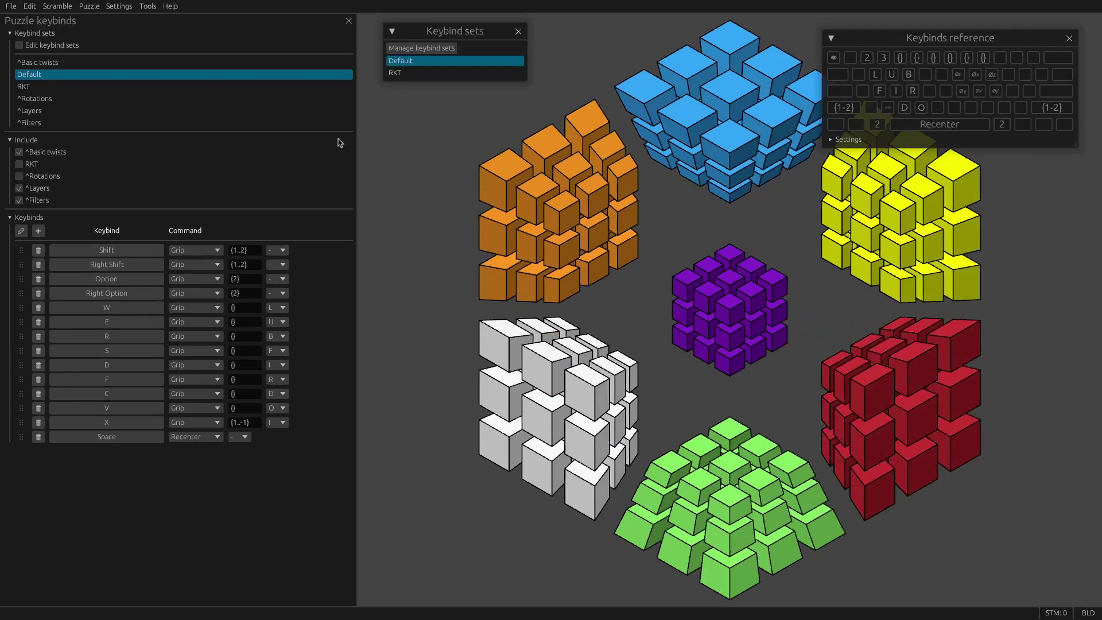
- Alternate between the RKT and Default keybind sets to compare their layouts, ending on Default
click(182, 87)
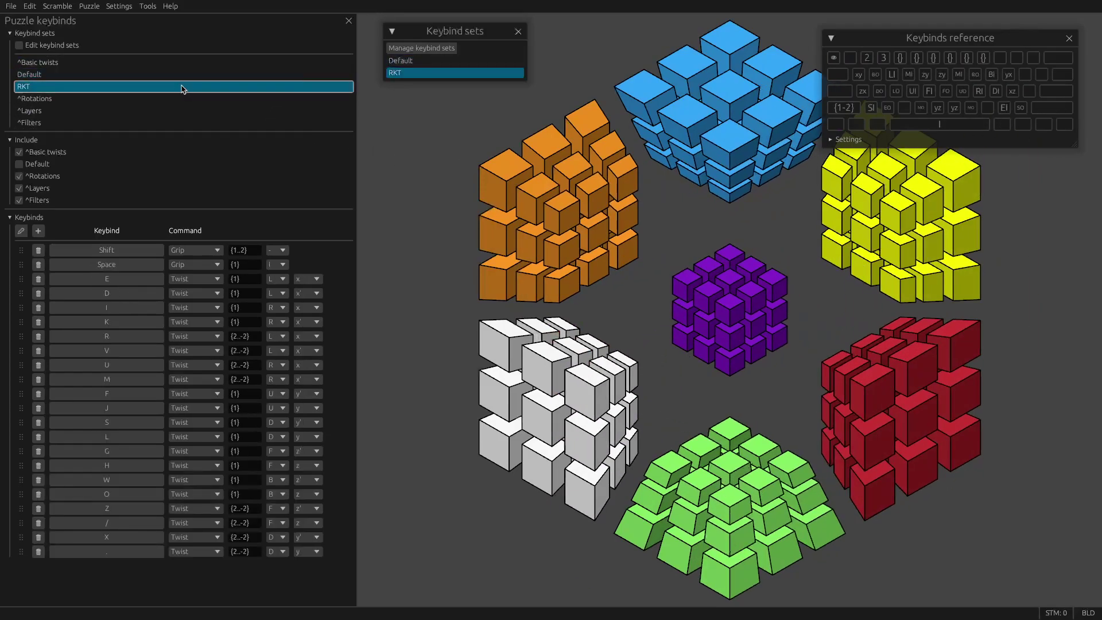
click(184, 75)
click(185, 87)
click(191, 76)
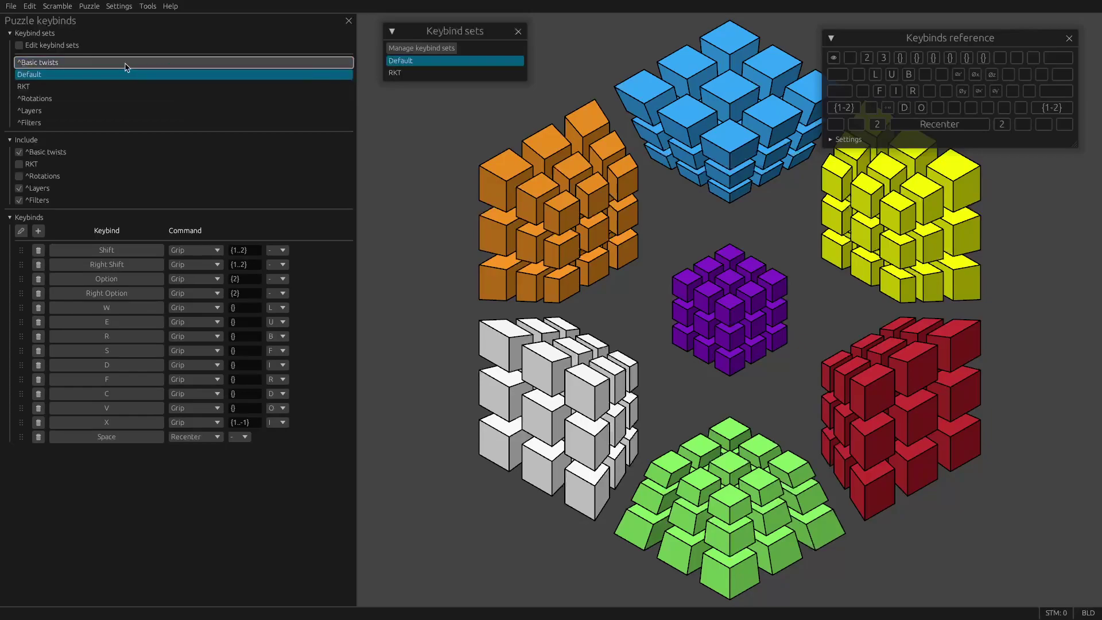
- Select the Basic twists keybind set and enlarge the Keybinds reference window
click(104, 63)
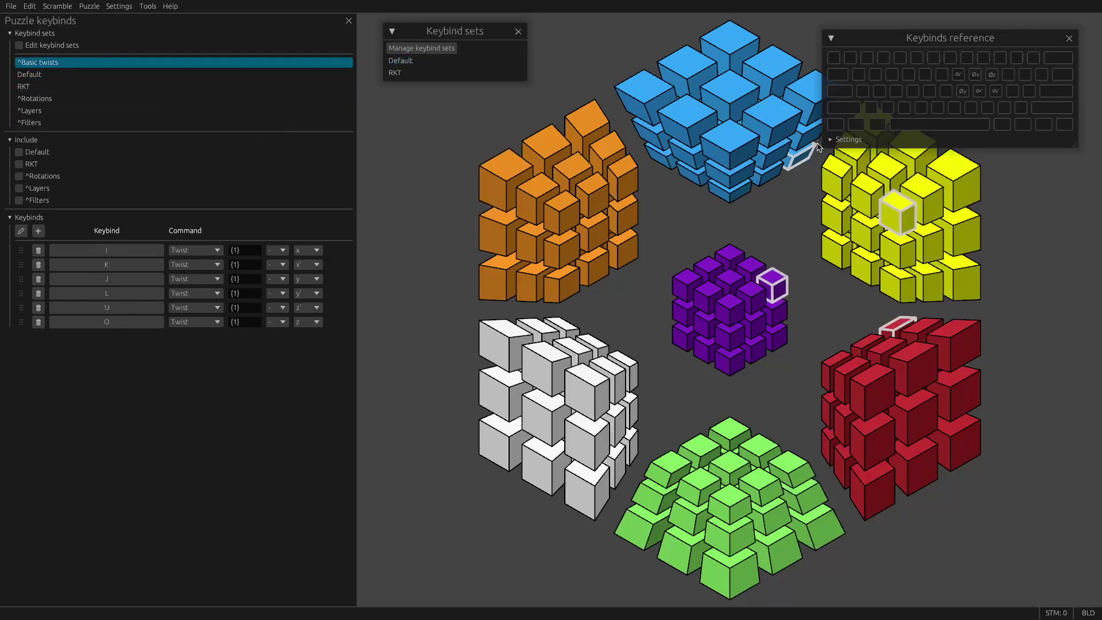
drag(822, 148, 740, 176)
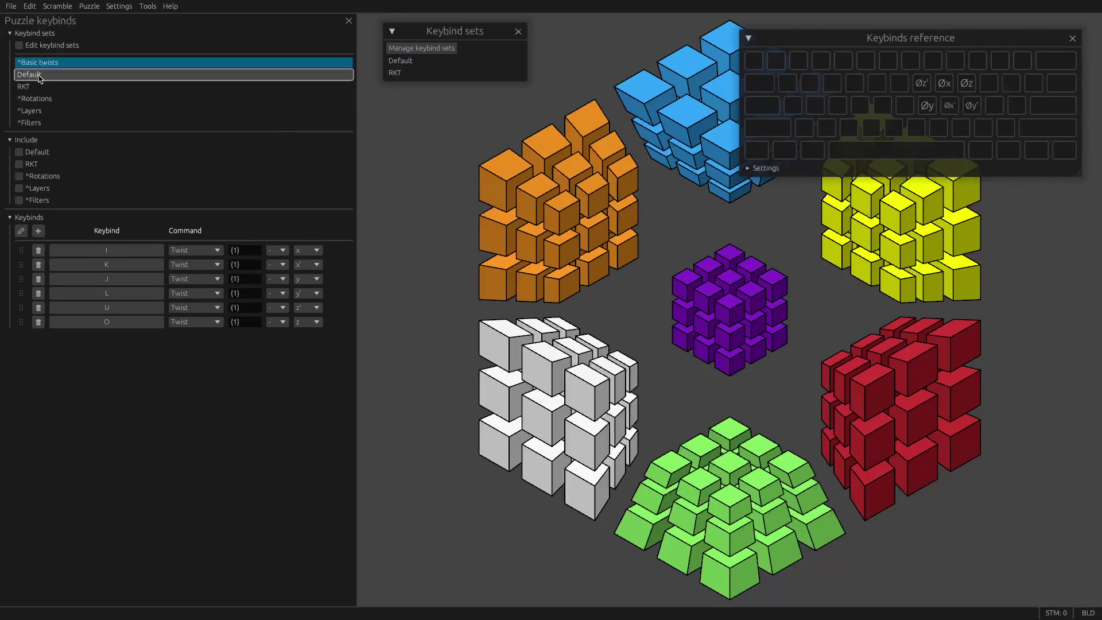
- Compare the RKT and Default key layouts in the enlarged Keybinds reference, finishing with the Default set active
click(40, 86)
click(49, 76)
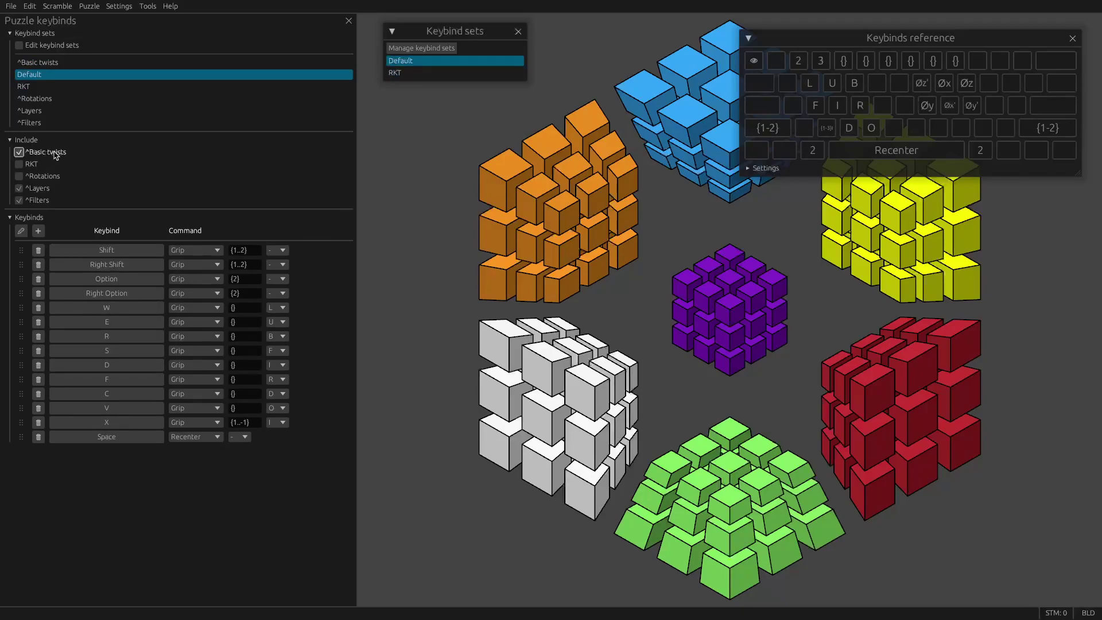
click(55, 86)
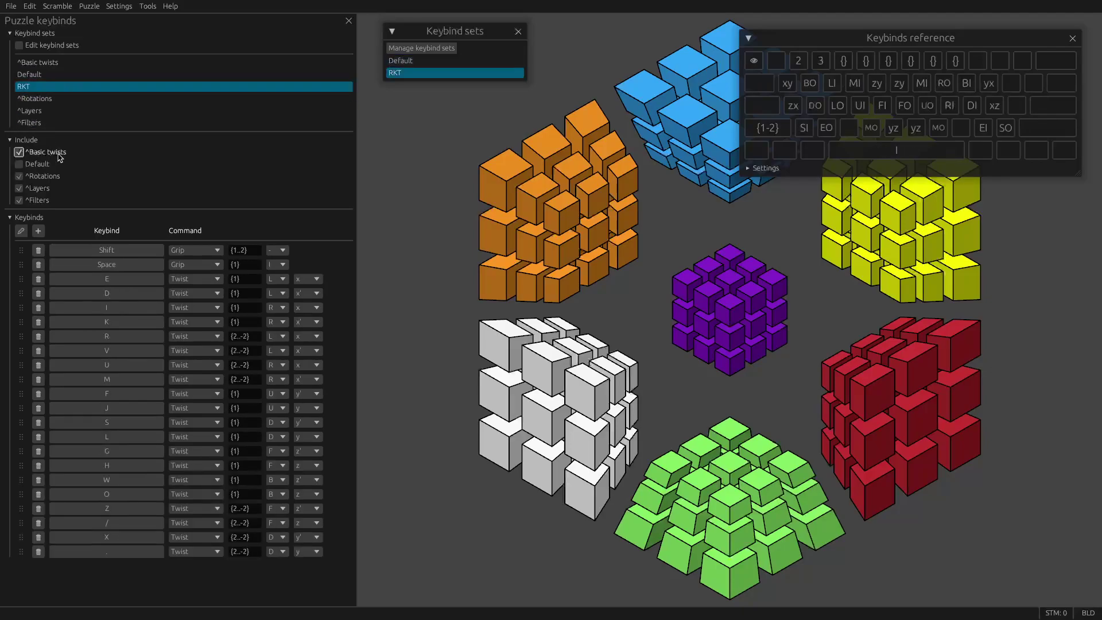
click(34, 74)
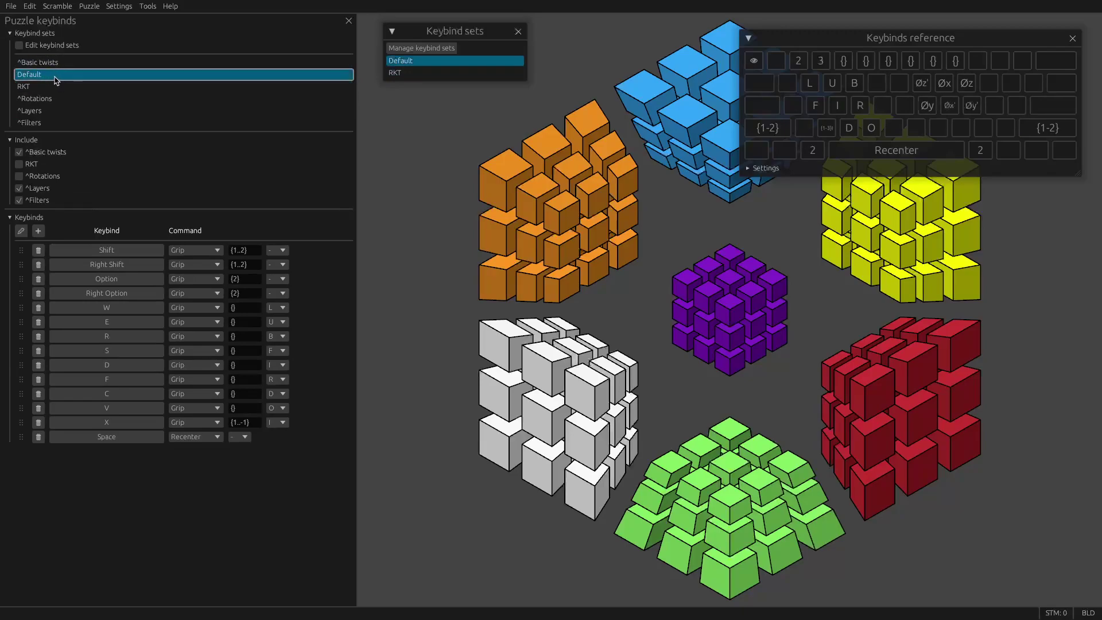
- Compare the keybinds of the Basic twists, RKT, Rotations and Layers sets, finishing with the Default set active
click(86, 62)
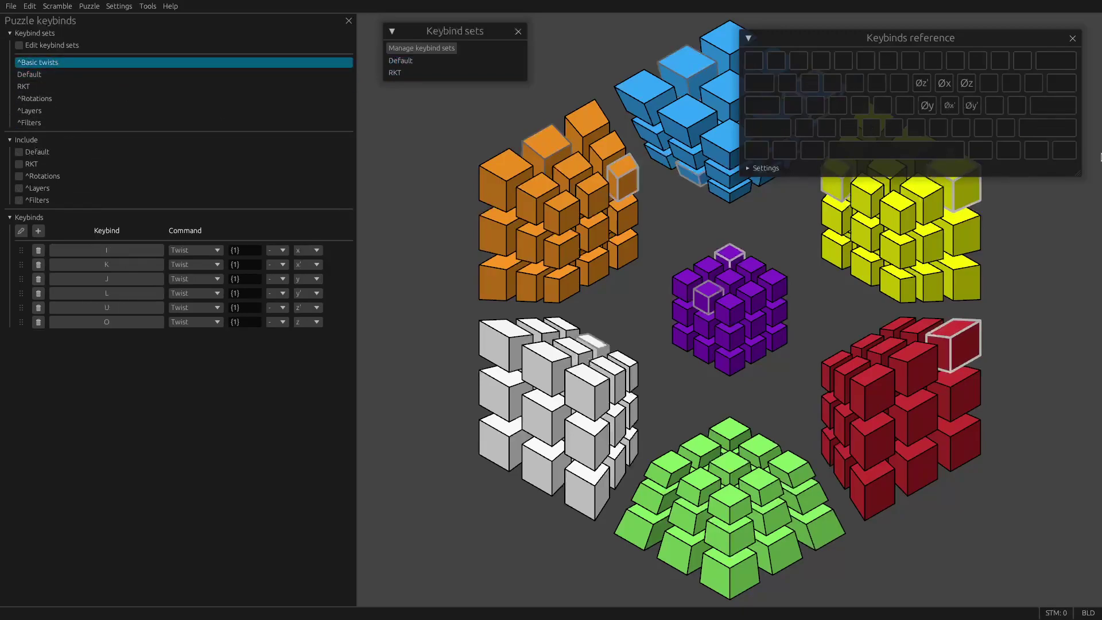
click(949, 106)
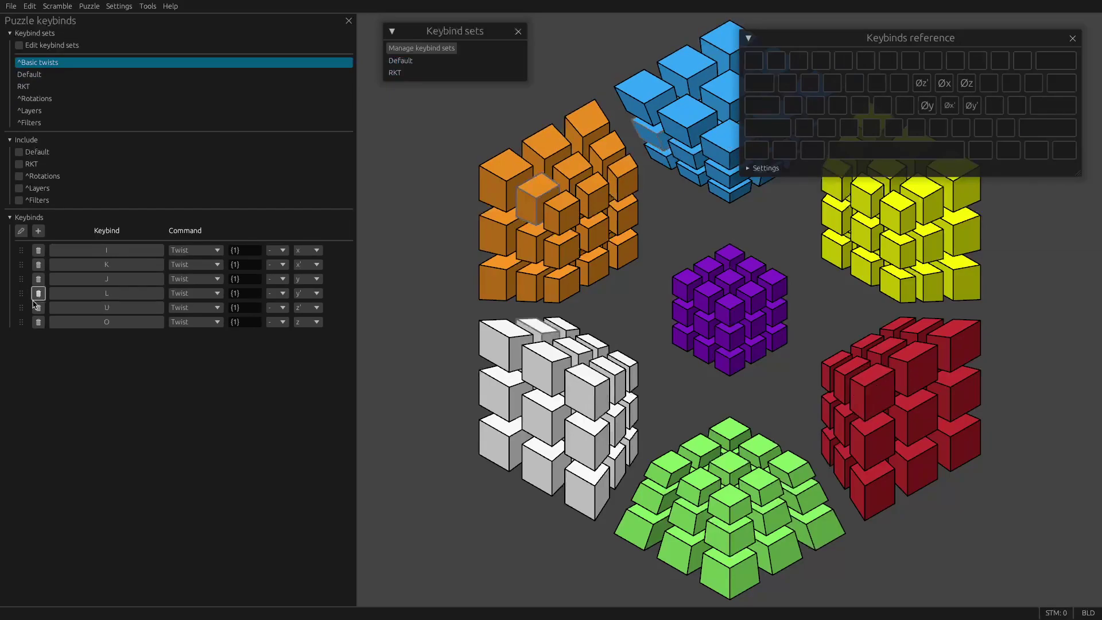
click(72, 74)
click(72, 86)
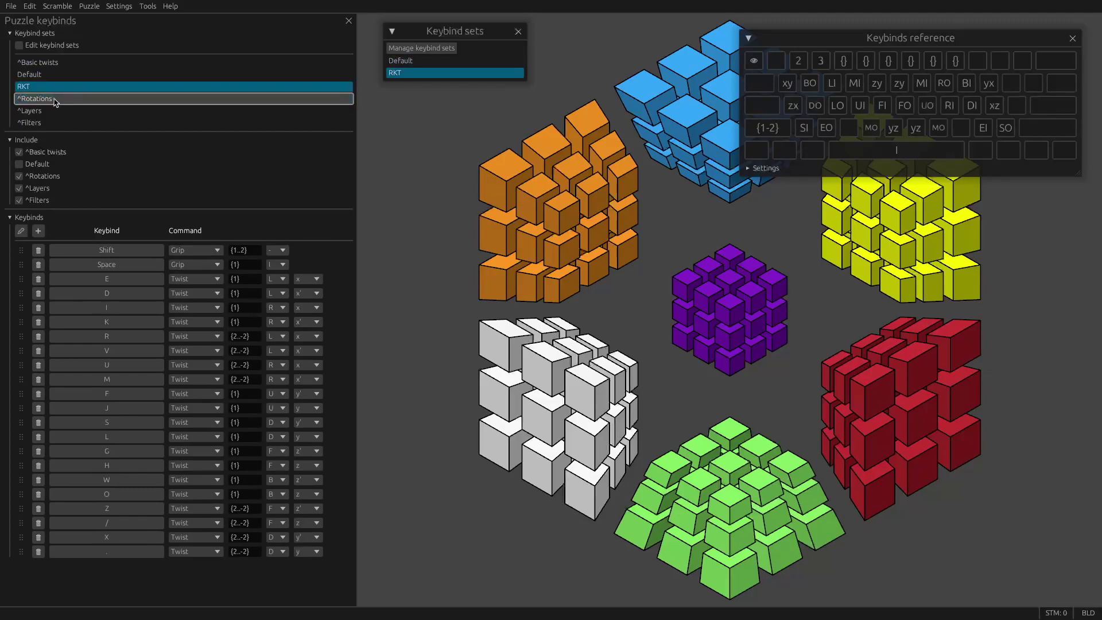
click(57, 74)
click(59, 86)
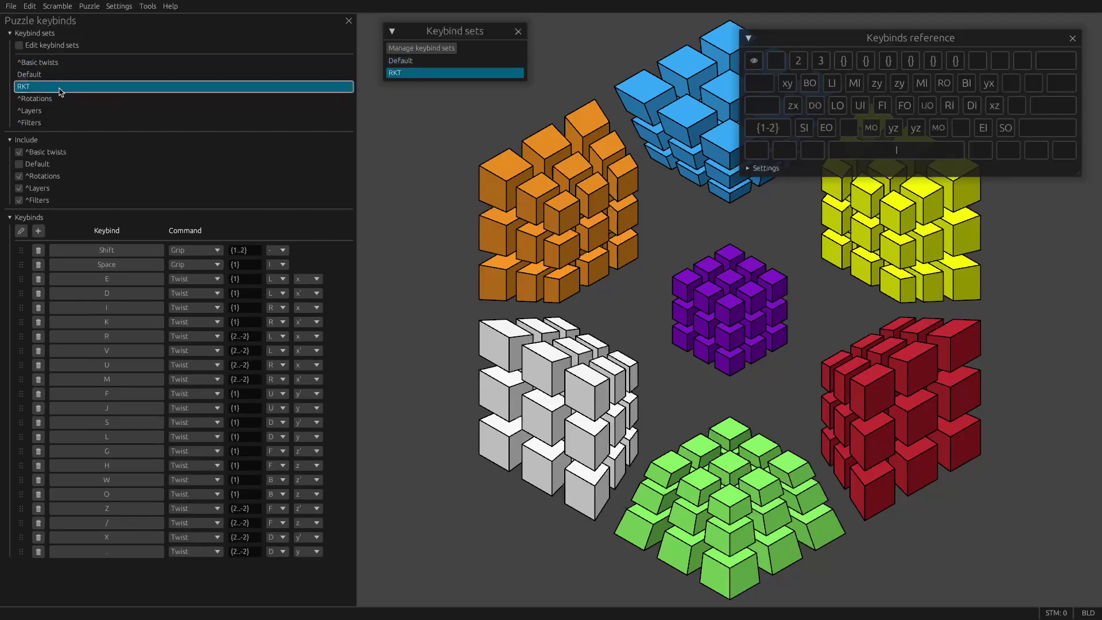
click(60, 98)
click(60, 111)
click(41, 75)
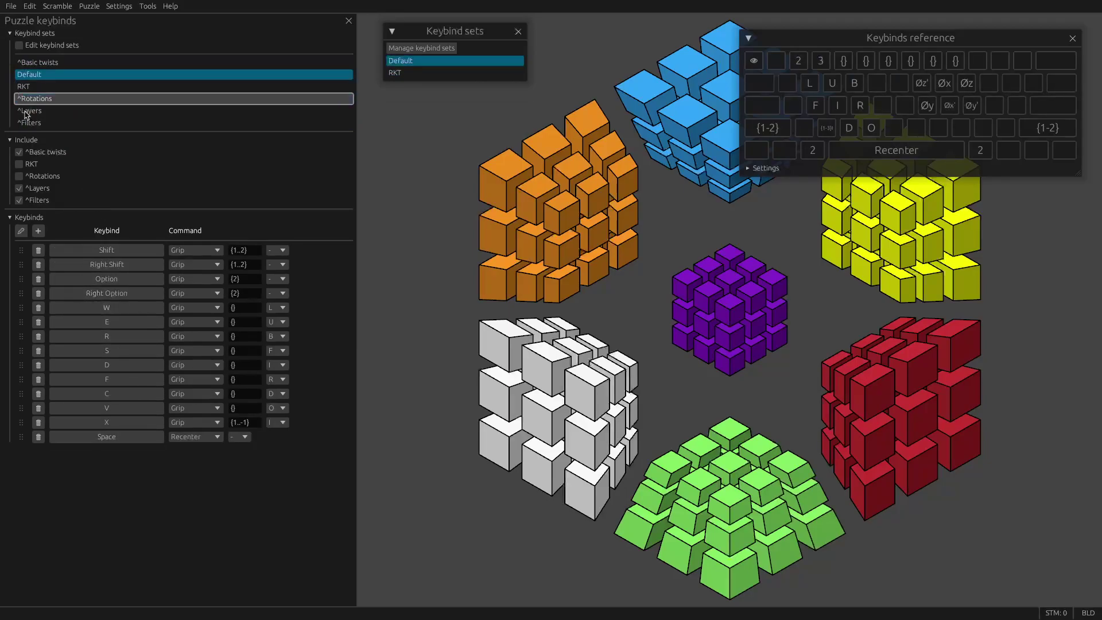
- Add an empty keybind to the Default set, and enlarge the Keybinds reference window and move it over the lower puzzle area
click(38, 231)
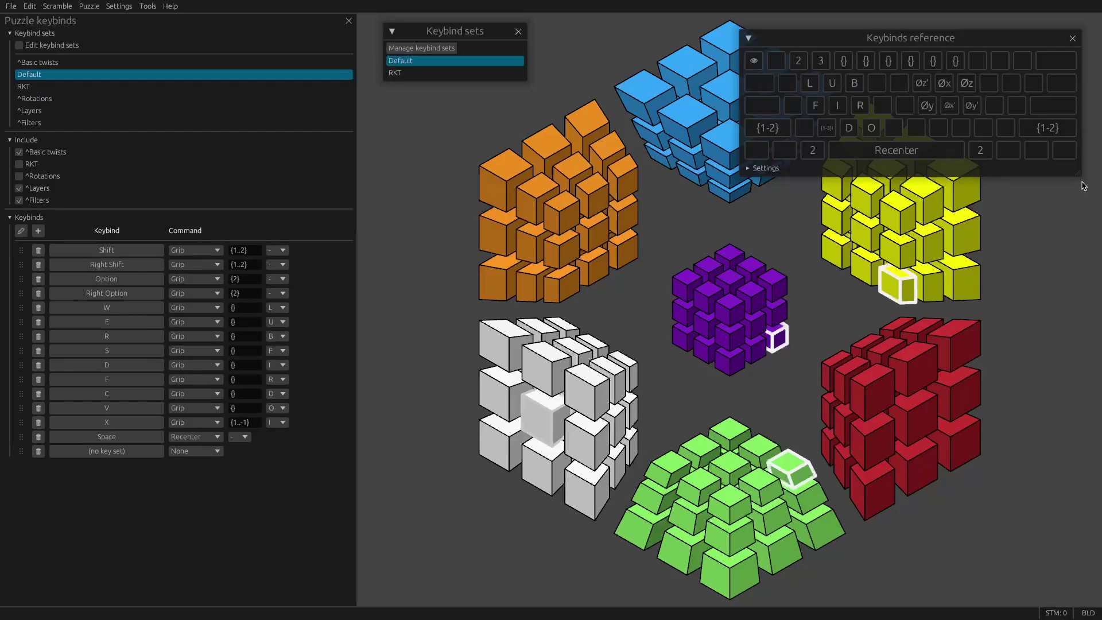
drag(744, 178, 610, 219)
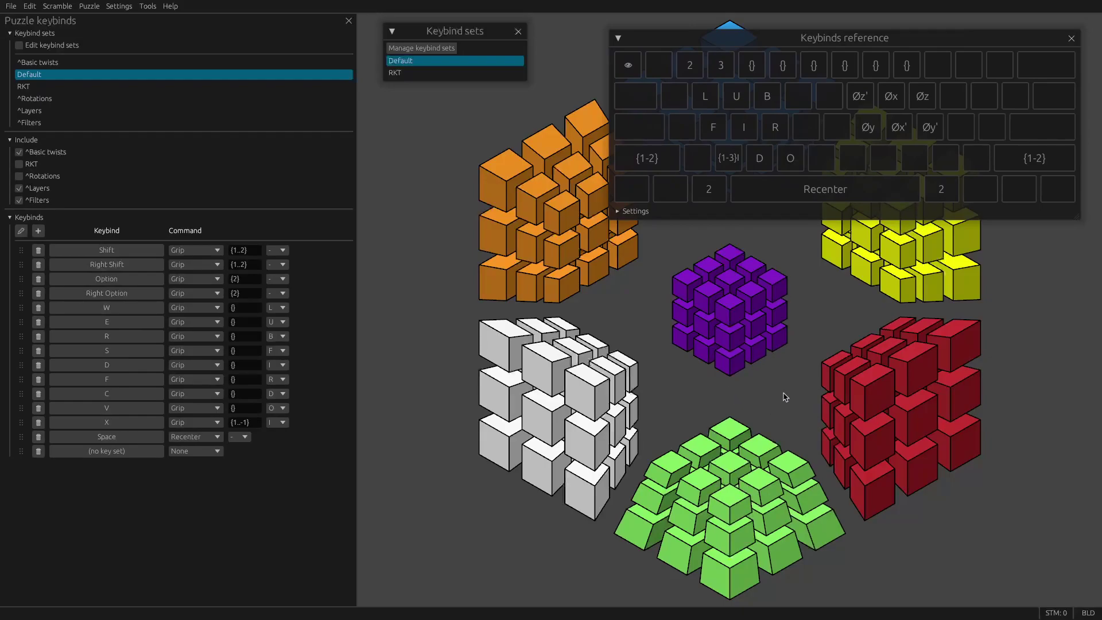
drag(732, 44, 754, 431)
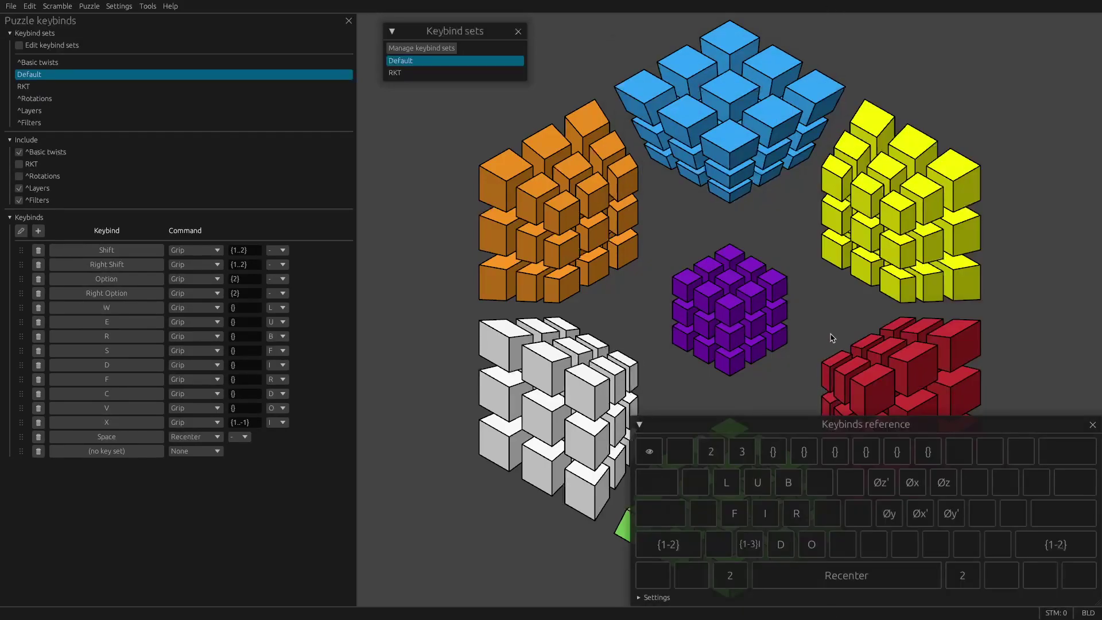
- Twist the R cell once using the grip and twist keybinds, and undo the twist
key(f)
key(j)
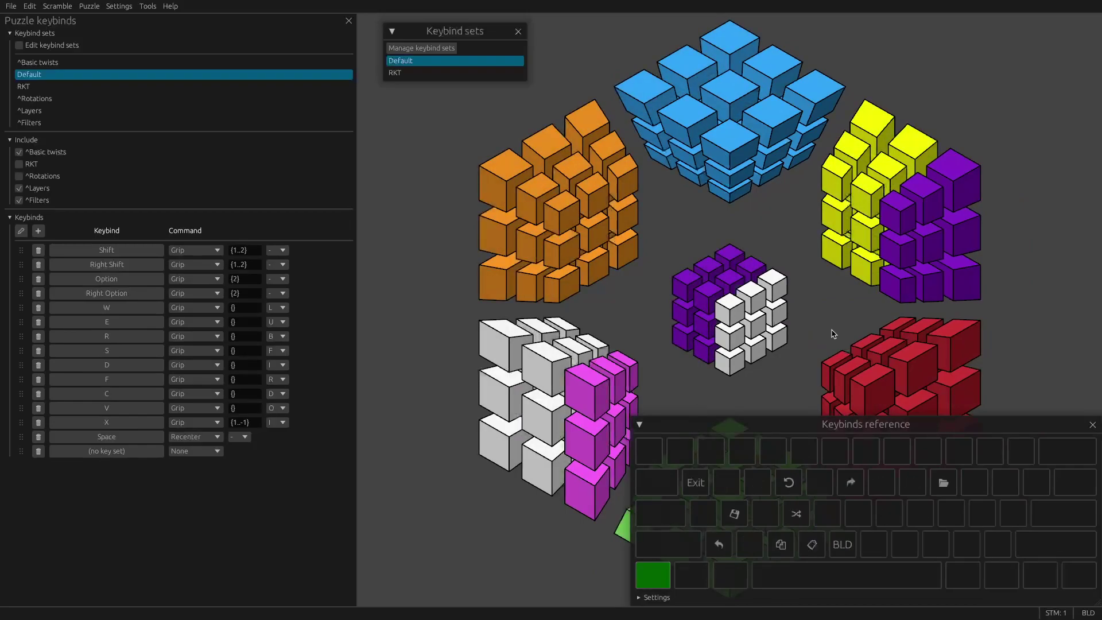
key(ctrl+z)
key(ctrl+z)
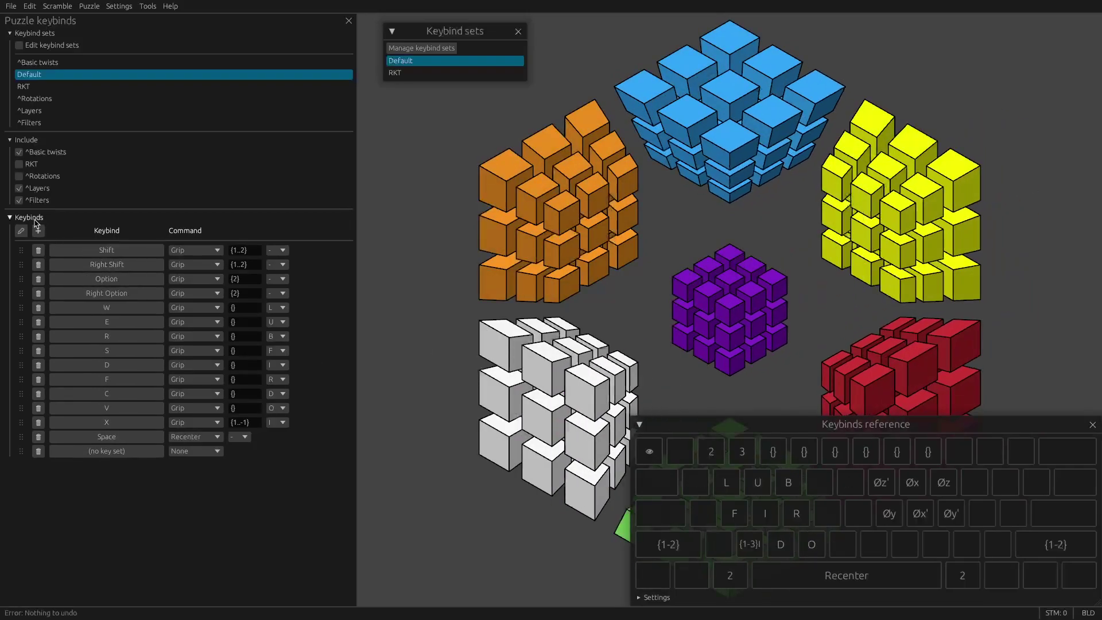
- Assign the G key to the new empty keybind in the Default set
click(125, 452)
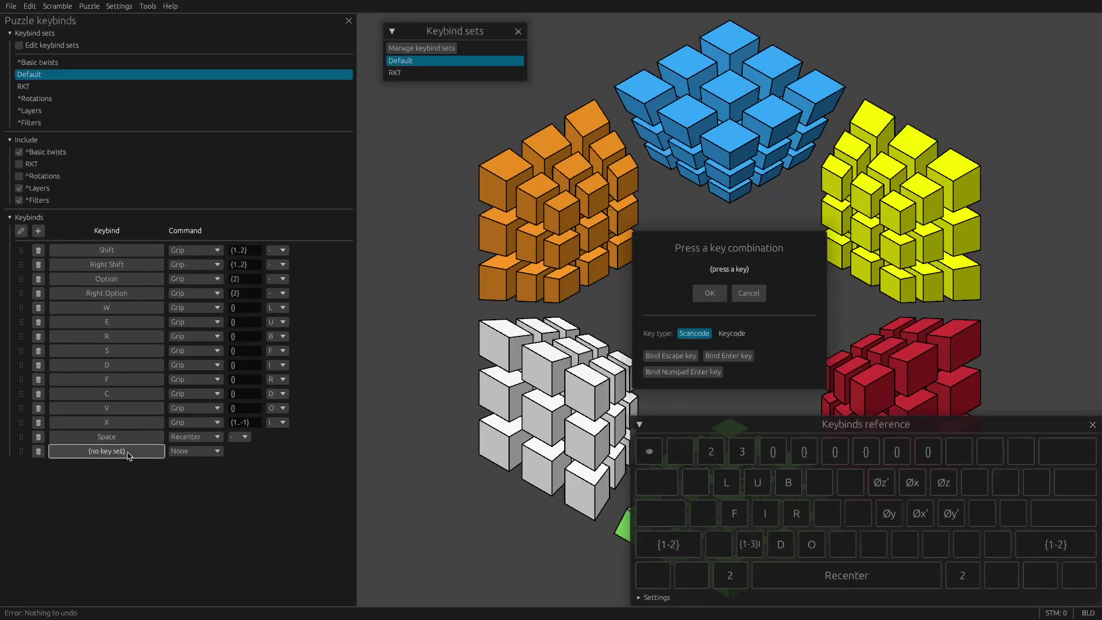
key(g)
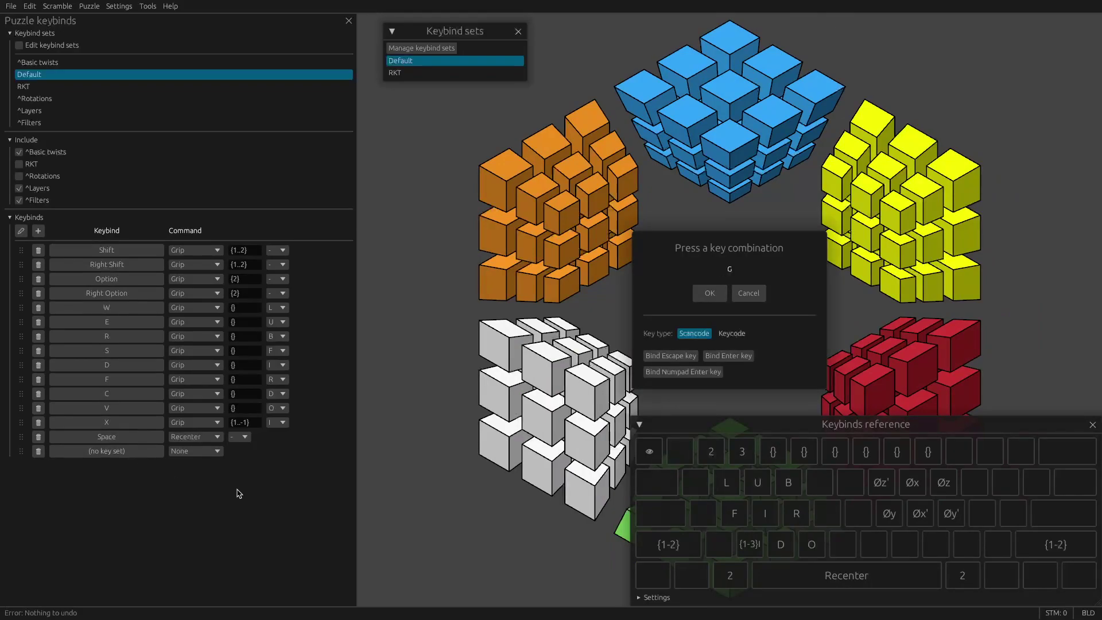
click(718, 297)
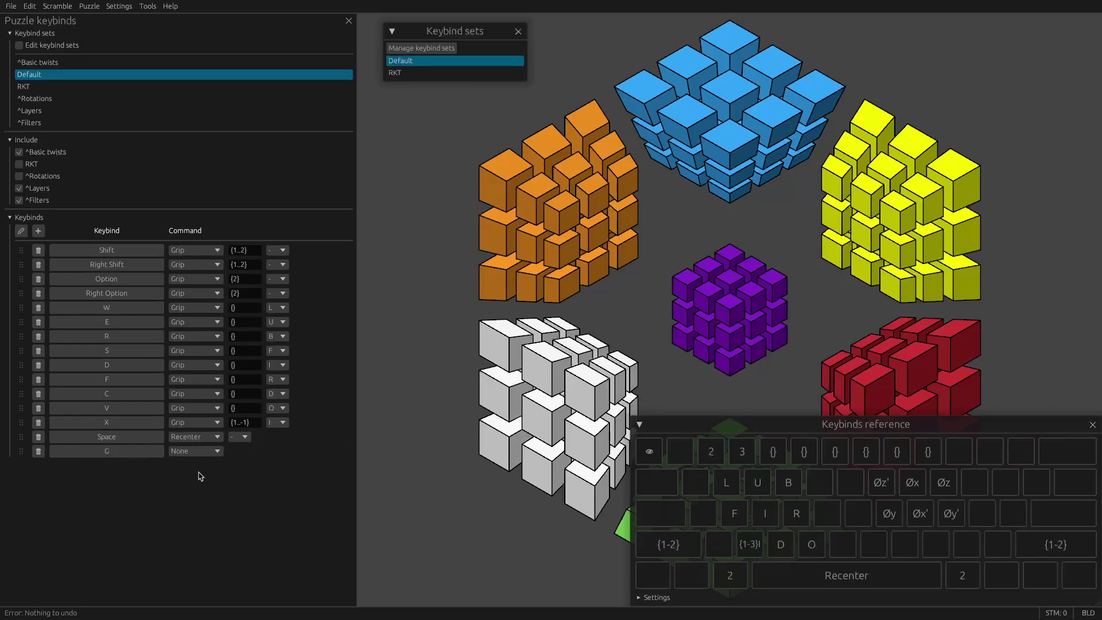
- Set the G keybind's command to Twist with the R grip and the y direction
click(195, 450)
click(190, 488)
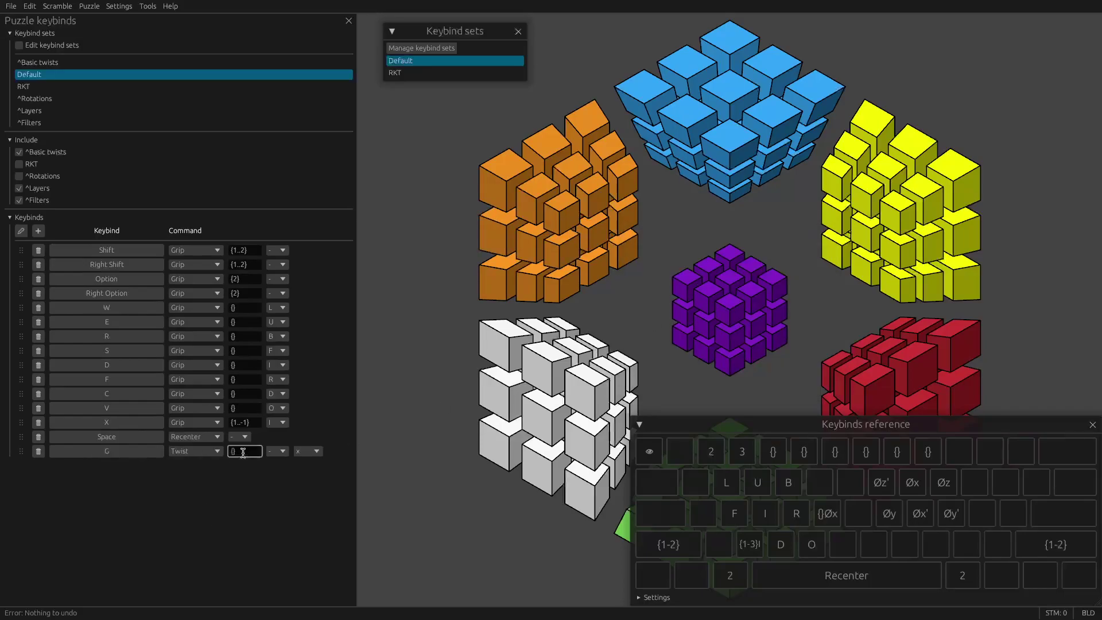
click(278, 451)
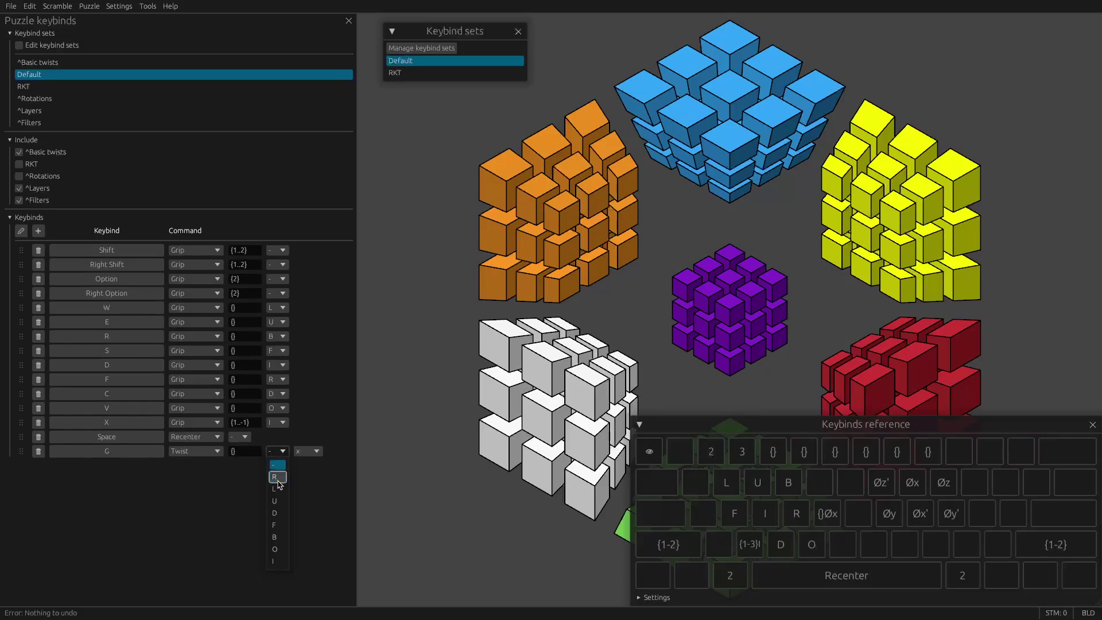
click(277, 477)
click(307, 450)
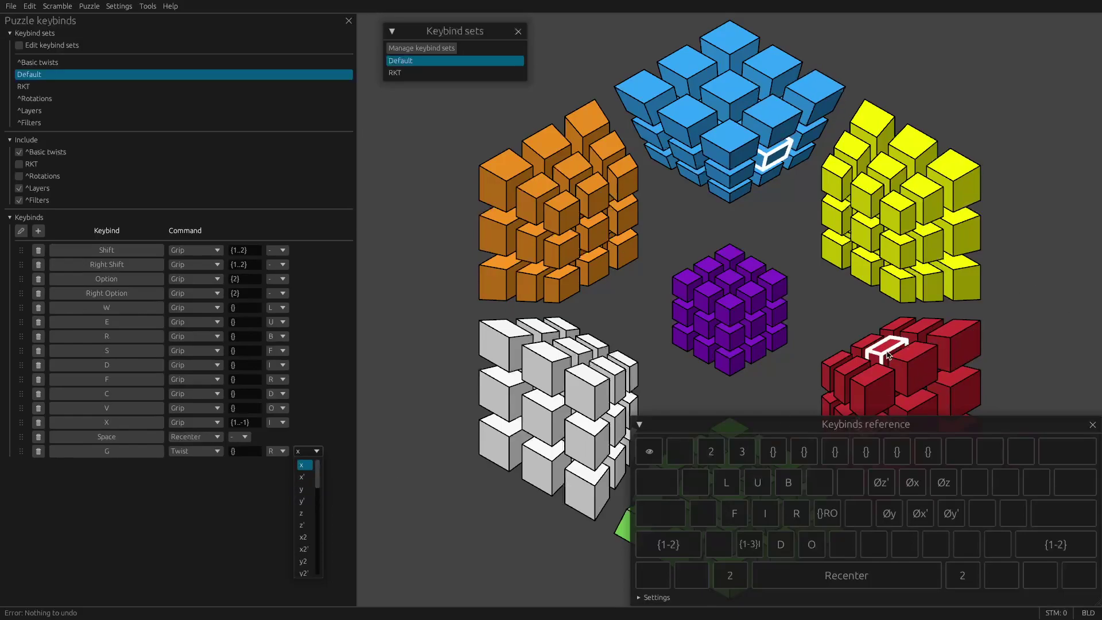
click(302, 490)
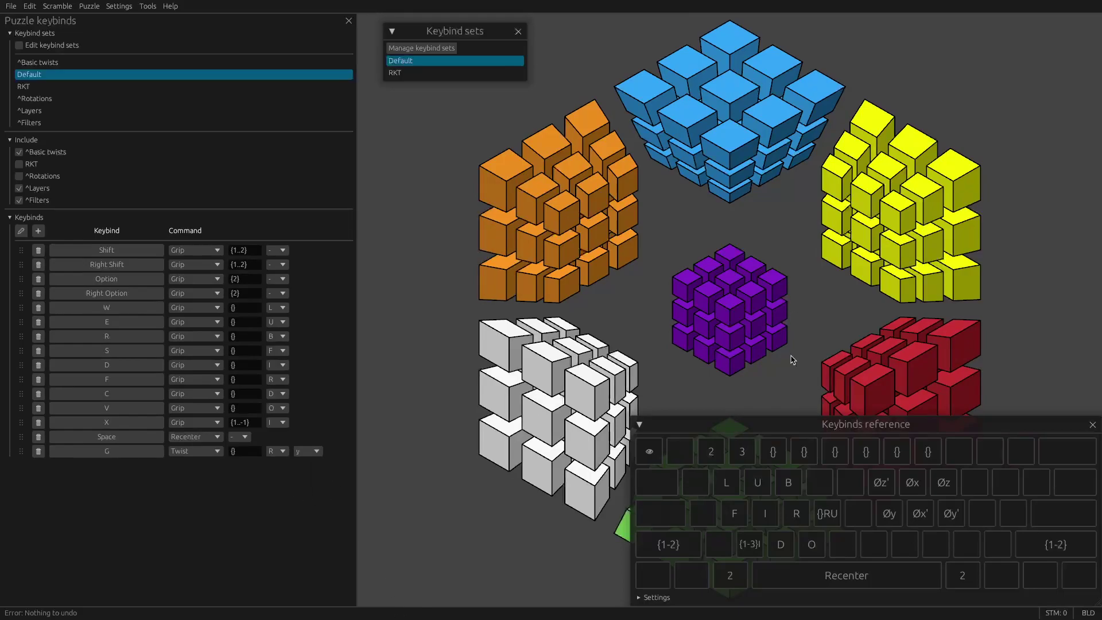
- Set the G keybind's layer mask to {1} and test the twist on the puzzle
key(g)
drag(802, 425, 588, 64)
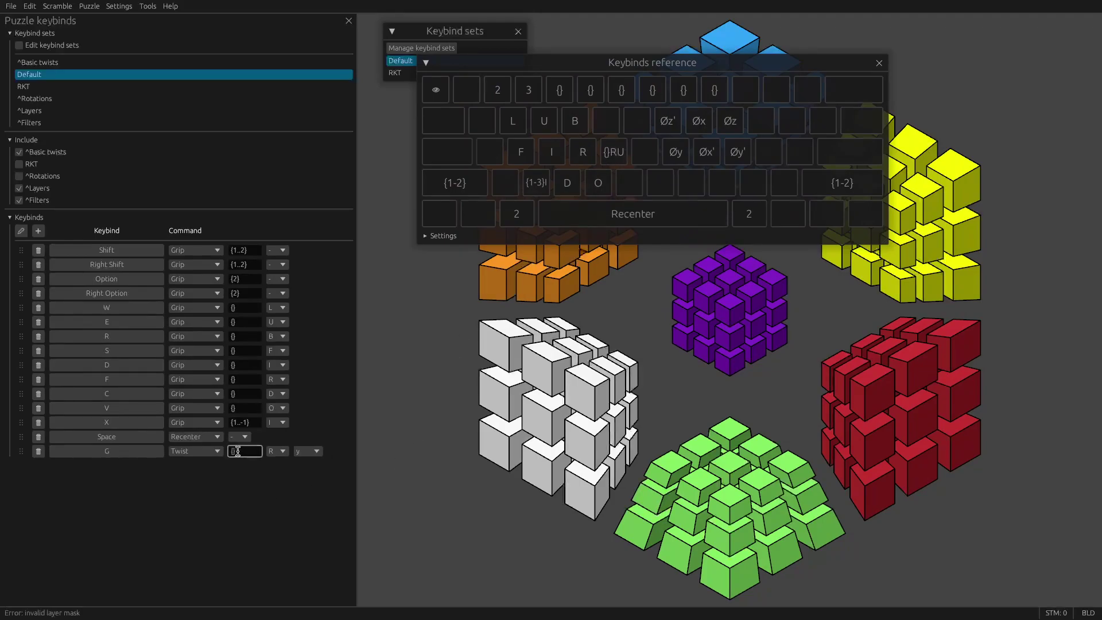
click(238, 451)
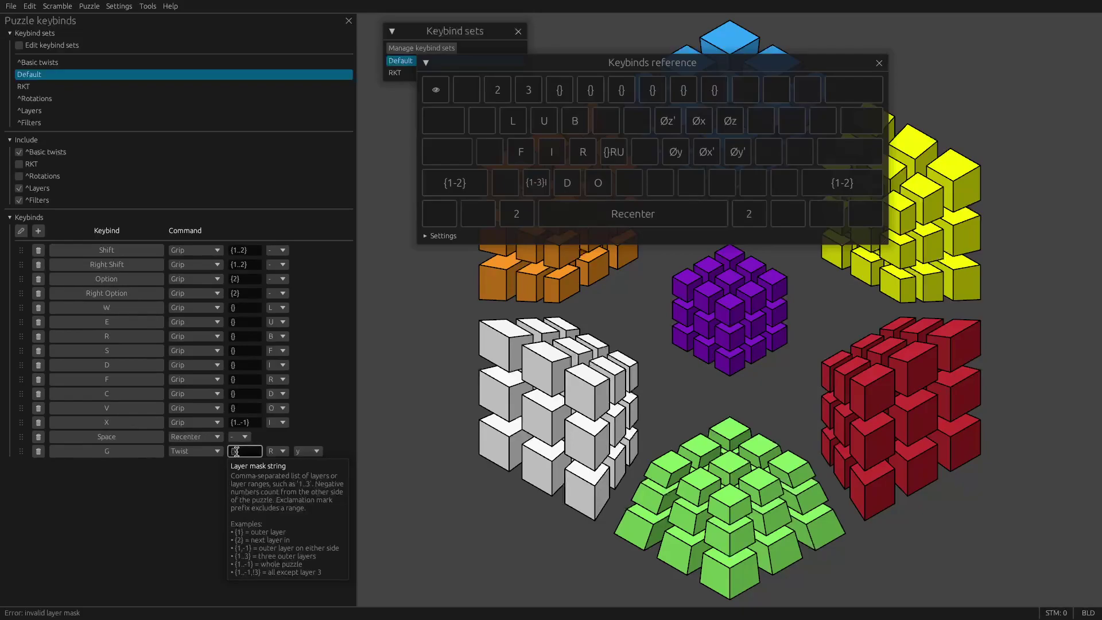
key(BackSpace)
key(BackSpace)
text({12)
key(BackSpace)
key(Return)
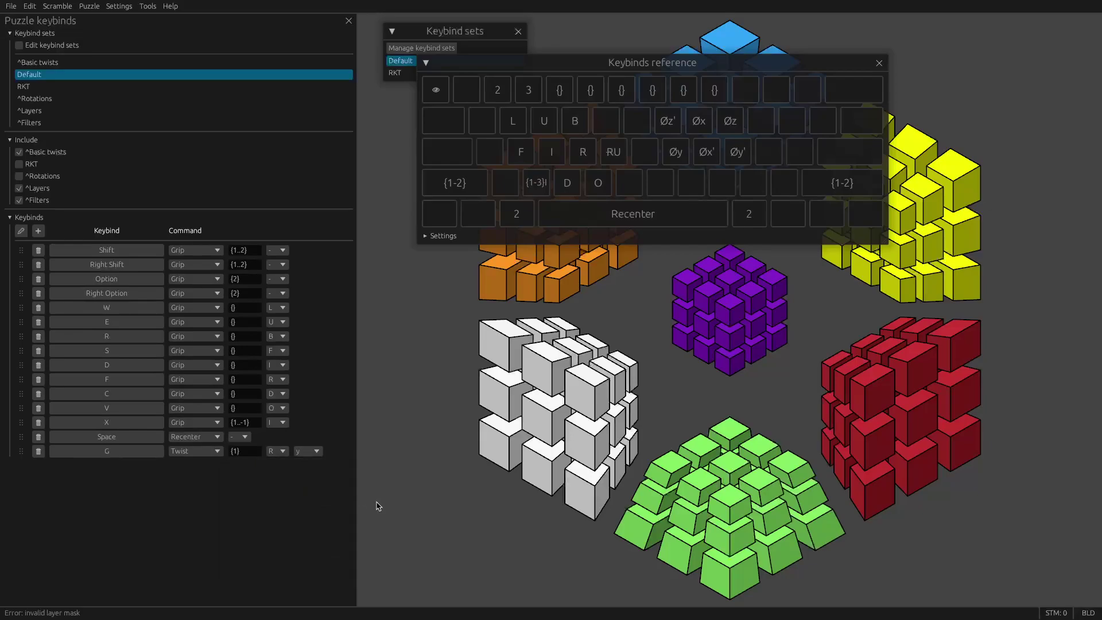
key(g)
- Browse the list of twist directions available for the G keybind
click(305, 450)
drag(317, 480, 325, 565)
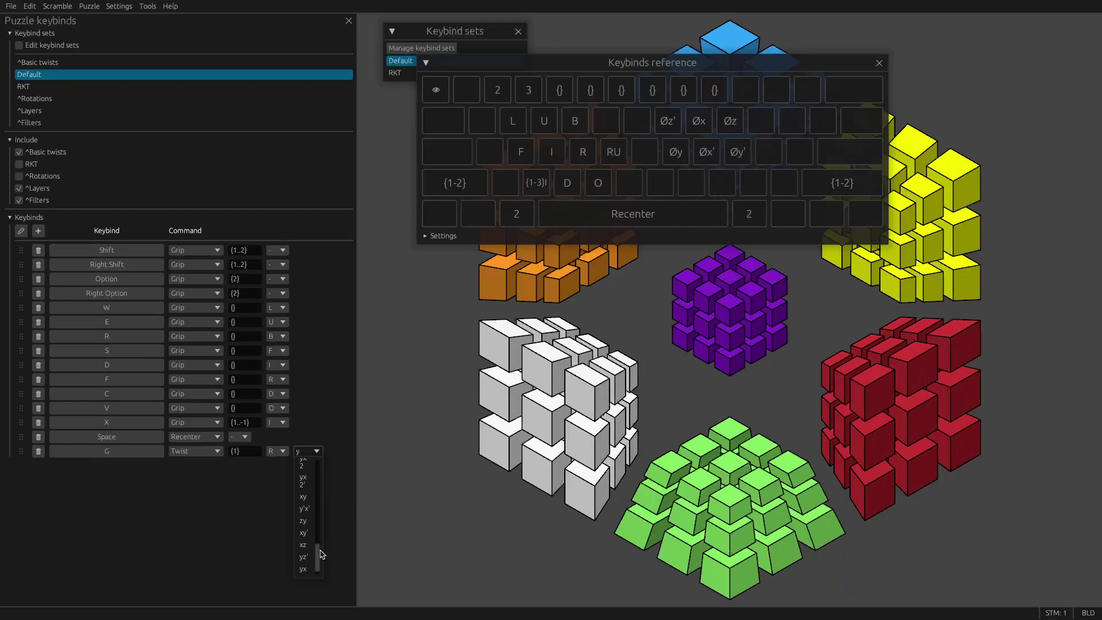
scroll(320, 551, up, 2)
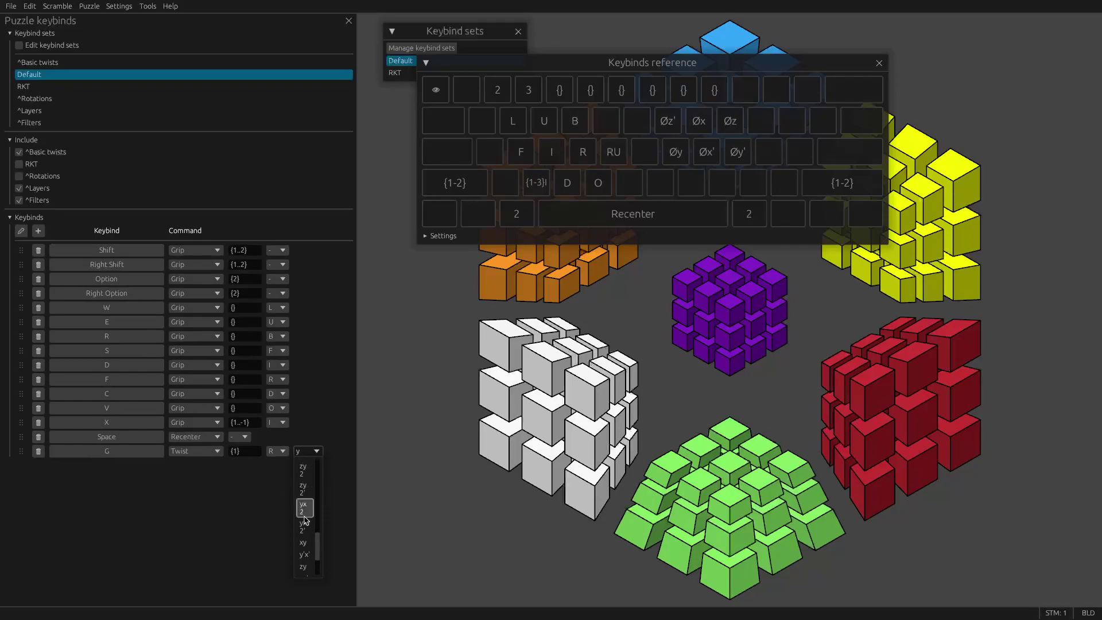
drag(315, 548, 327, 466)
click(269, 475)
- Set the G keybind's layer mask to {1..-2} and move the Keybinds reference window over the lower puzzle area
click(237, 451)
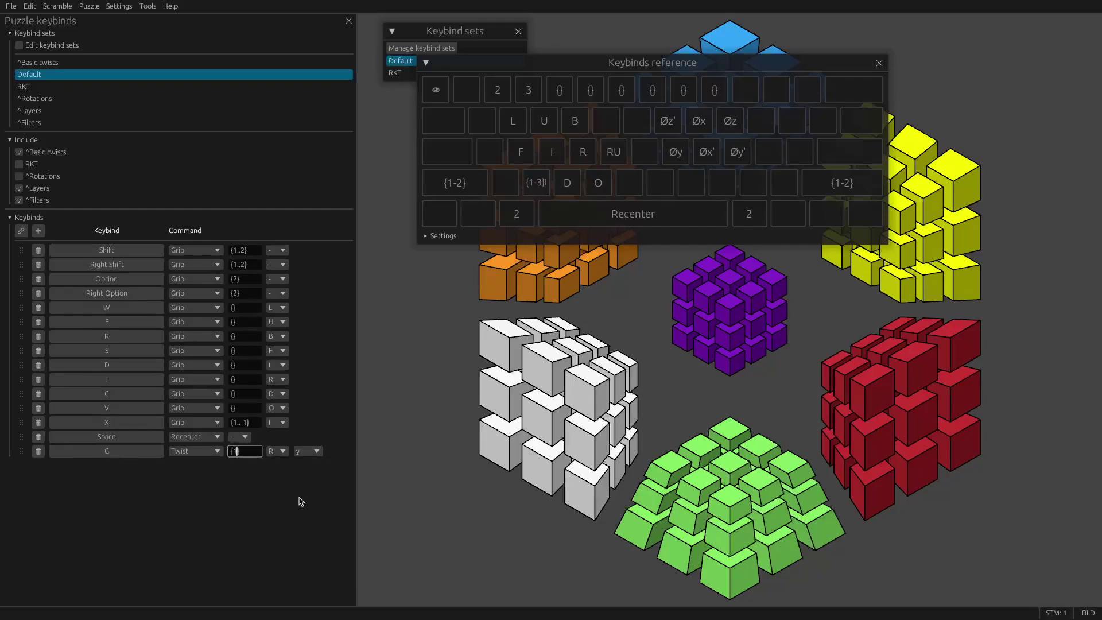
text(..-2)
key(Return)
drag(721, 67, 612, 561)
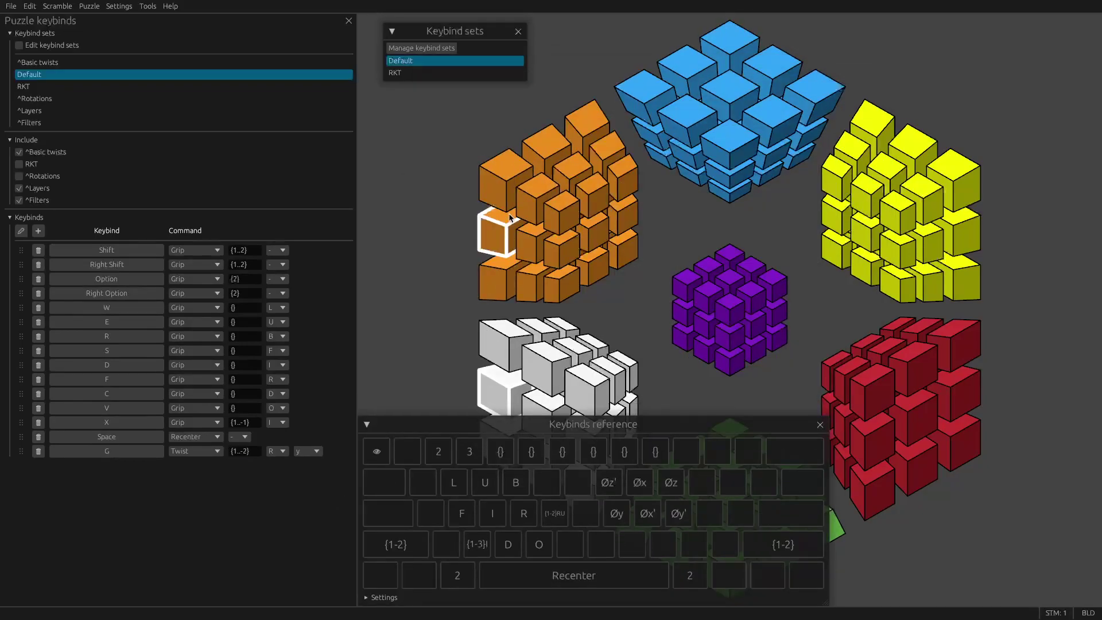
- Grip the R cell and preview its layer 3 and layer 2
key(f)
key(z)
key(3)
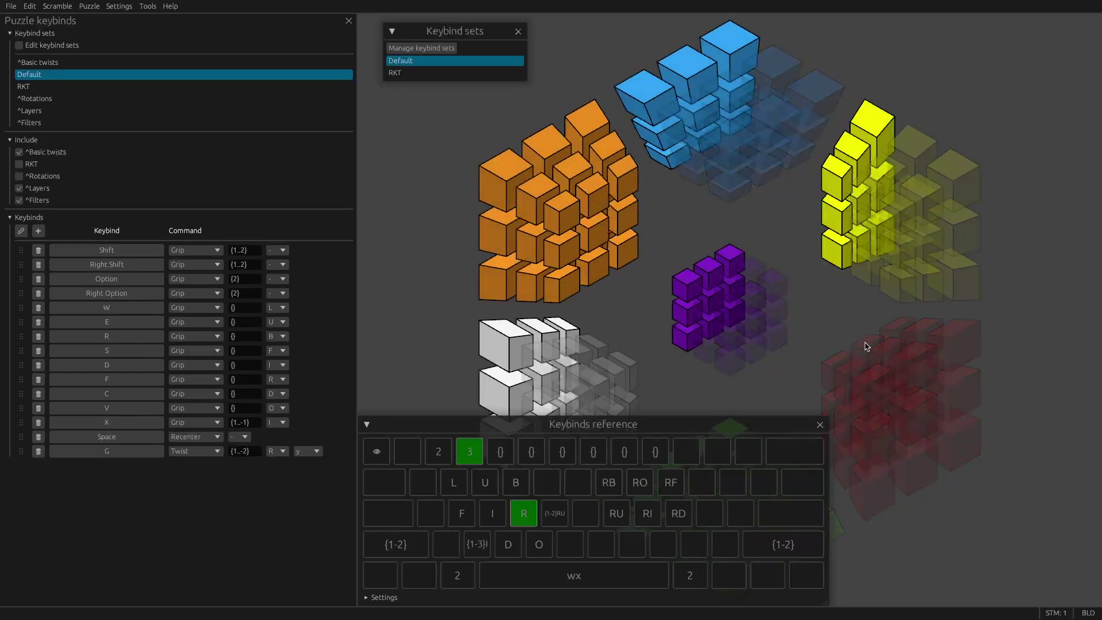
key(2)
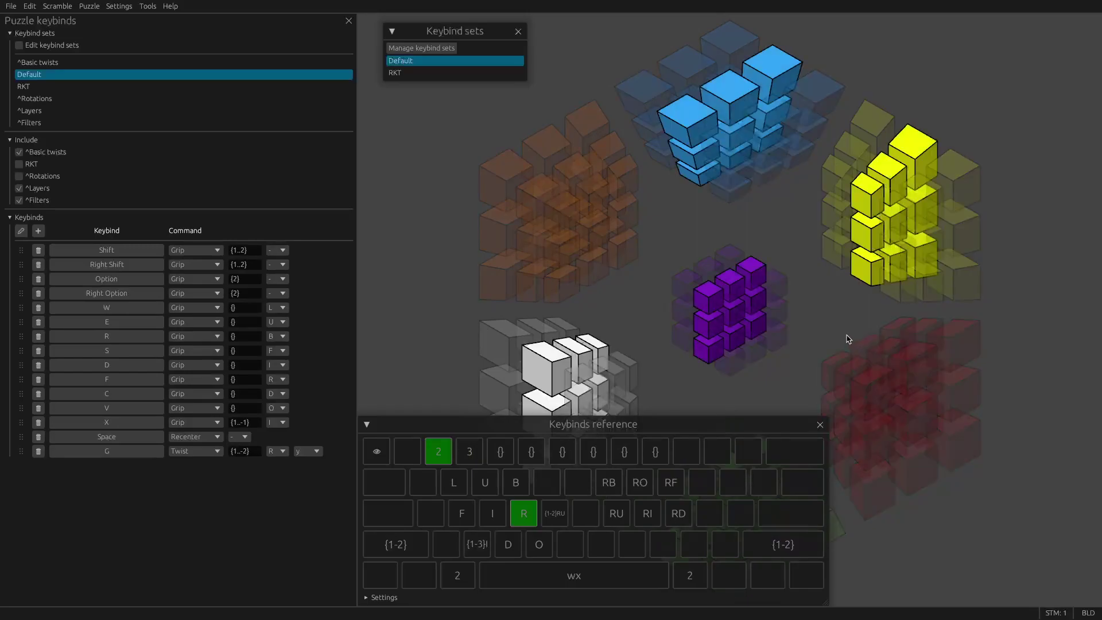
- Twist the 3x3x3x3 puzzle repeatedly with the G keybind to demonstrate its {1..-2} layer mask
key(g)
key(g)
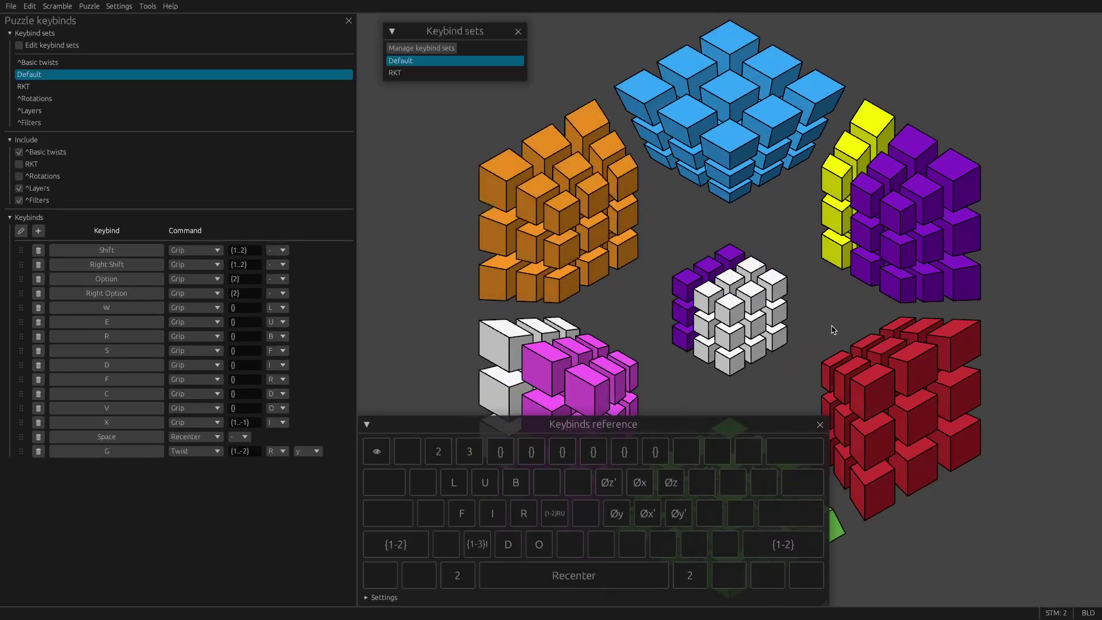
key(g)
key(g)
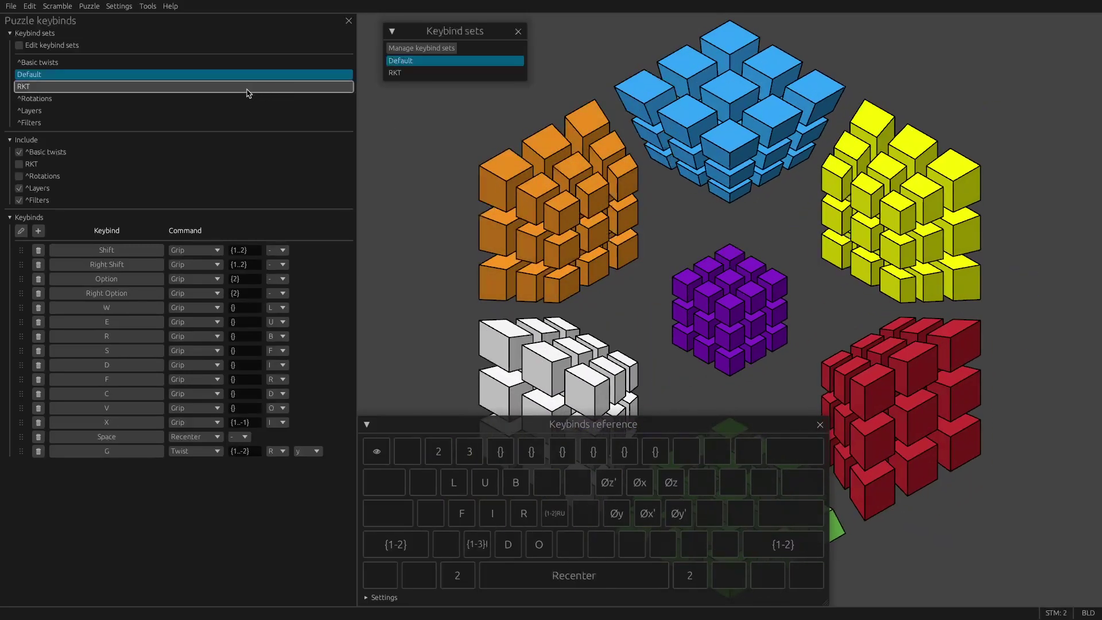
- Load the Rubik's 4D 7x7x7x7 puzzle and test the G keybind on it
click(118, 5)
click(89, 6)
mouse_move(115, 28)
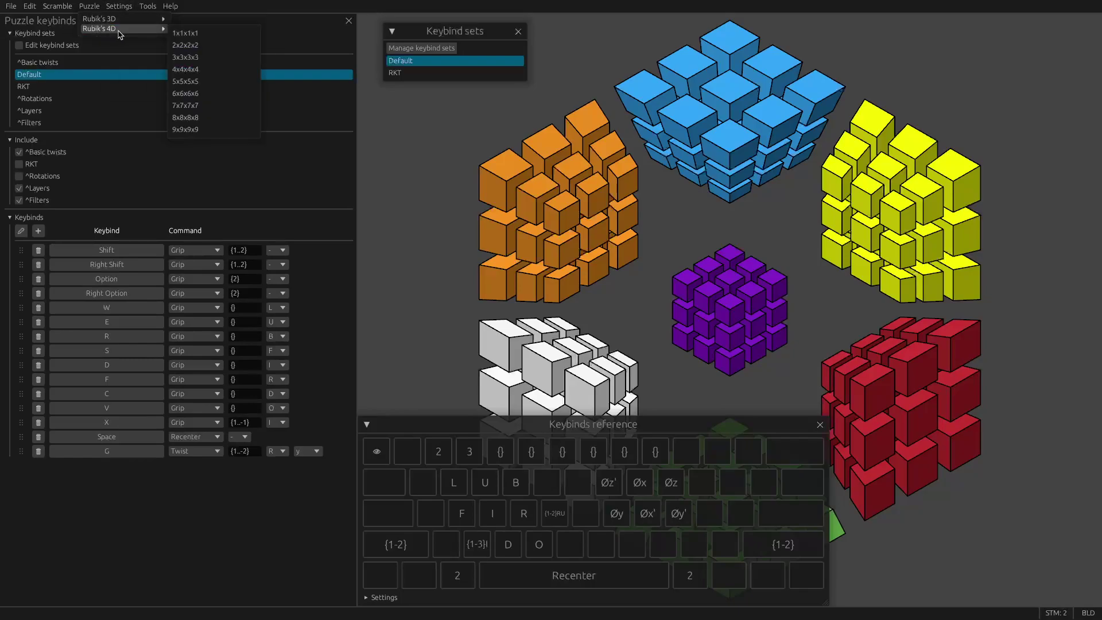
click(199, 105)
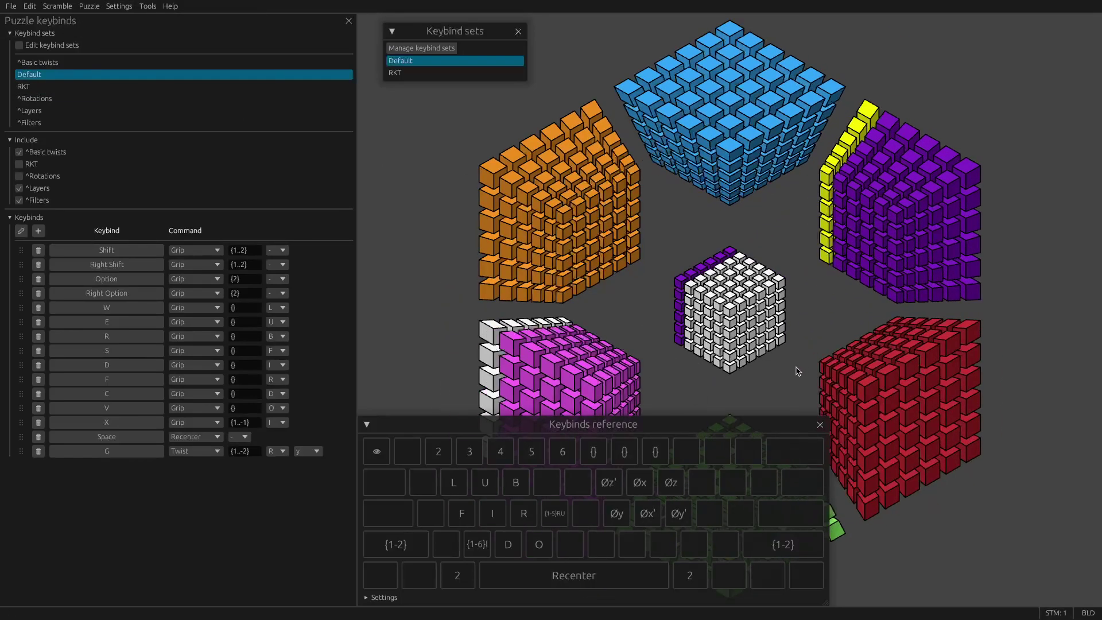
key(g)
key(g)
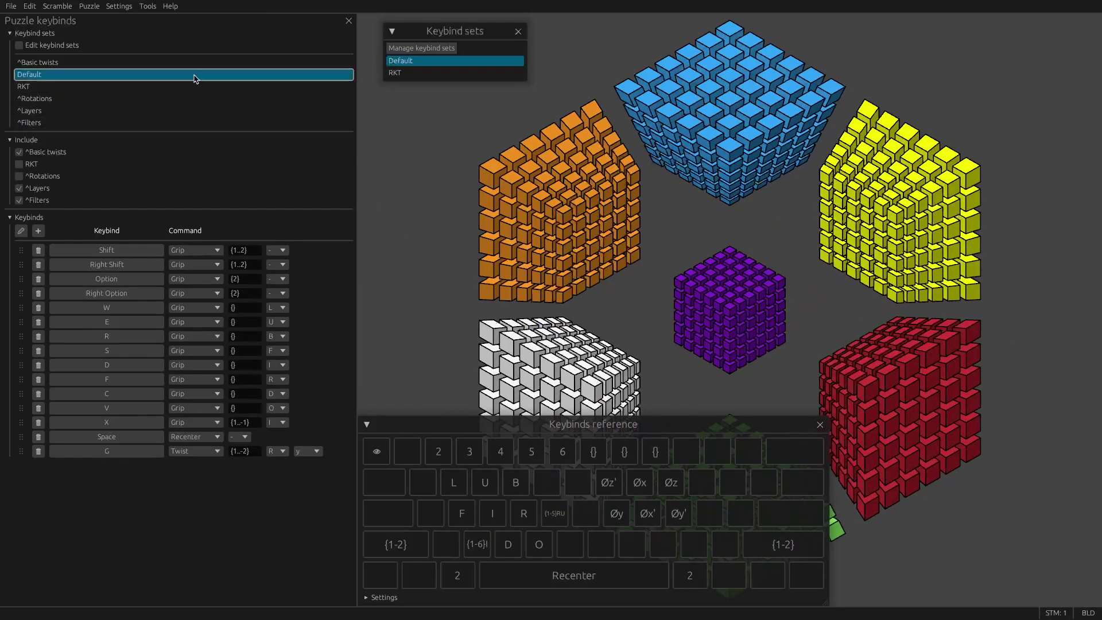
- Load the Rubik's 4D 3x3x3x3 puzzle and move the Keybinds reference window up off the green cell
click(119, 6)
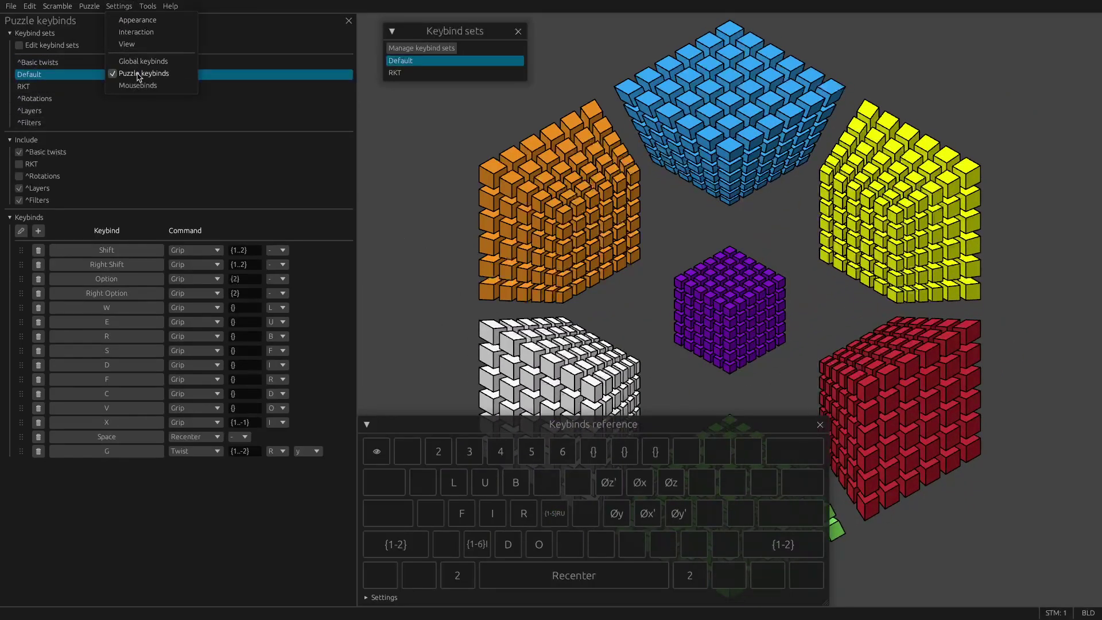
click(89, 7)
mouse_move(103, 29)
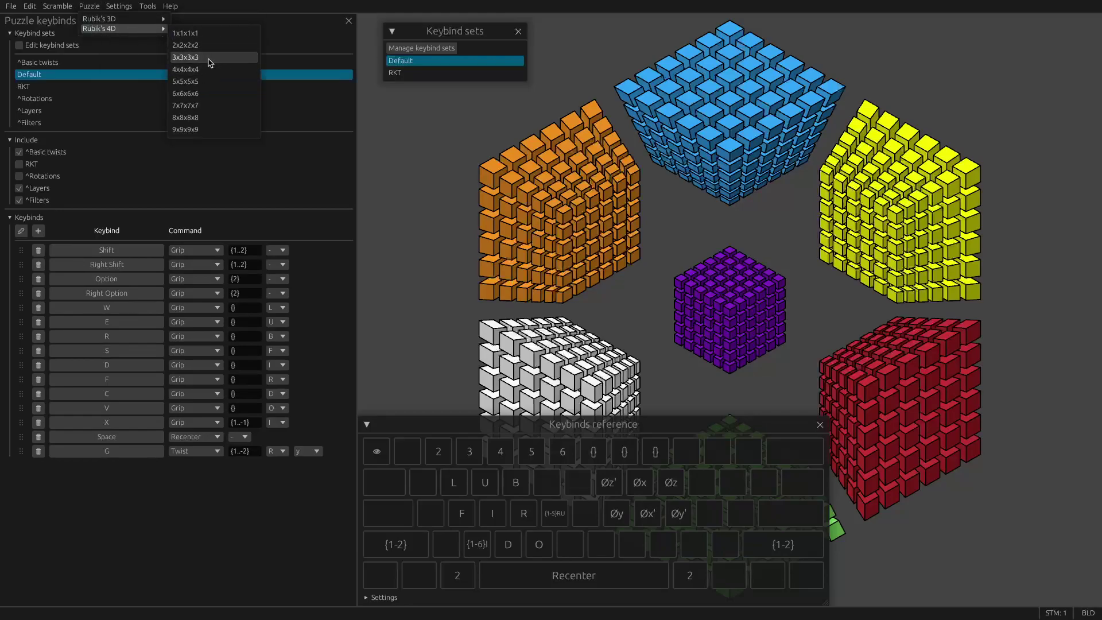
click(211, 59)
drag(548, 442, 799, 181)
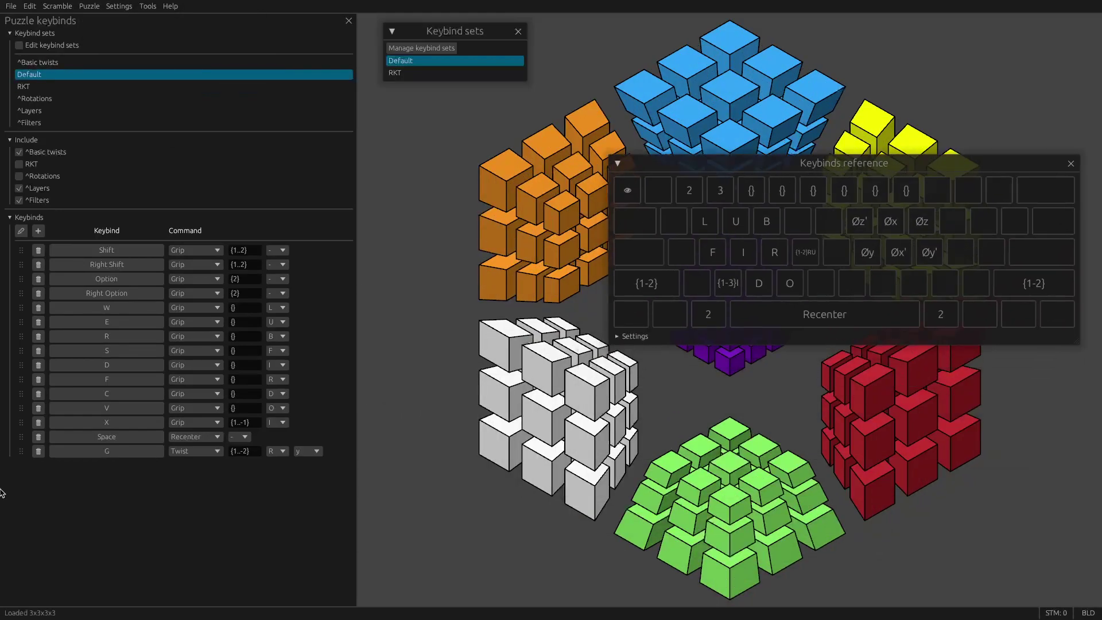
- Change the G keybind's command to Grip and move the Keybinds reference window up off the central cells
click(196, 452)
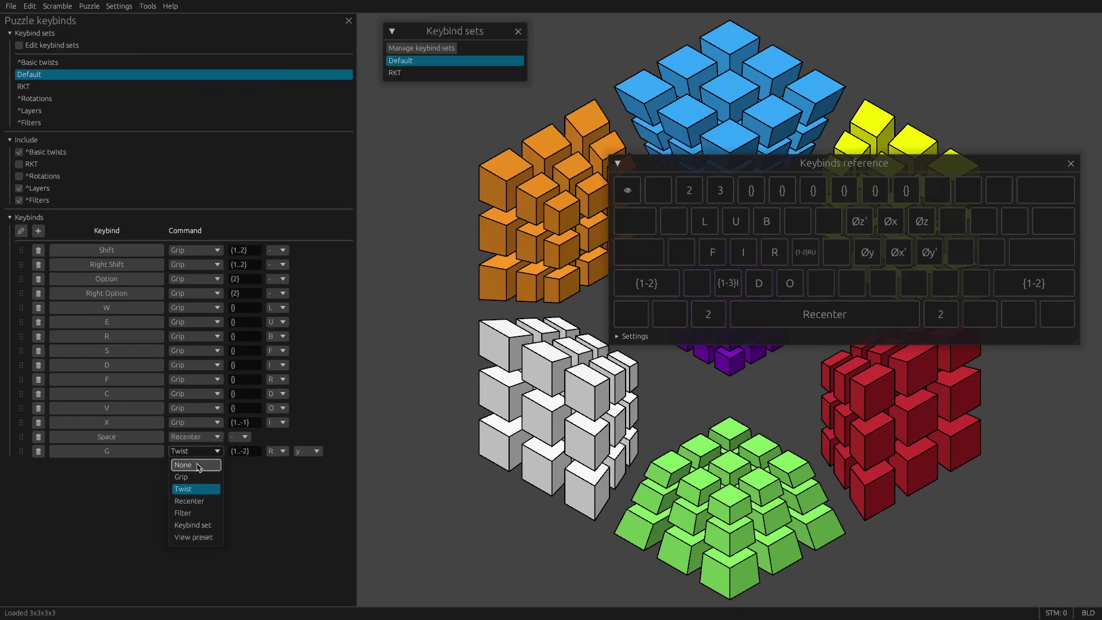
click(200, 481)
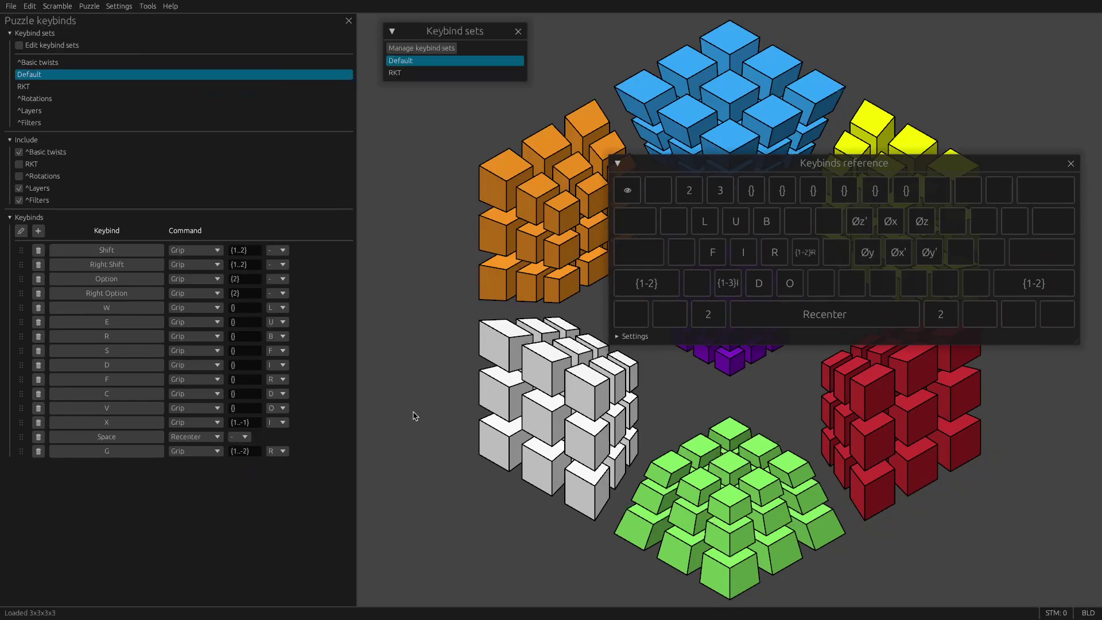
drag(804, 163, 825, 54)
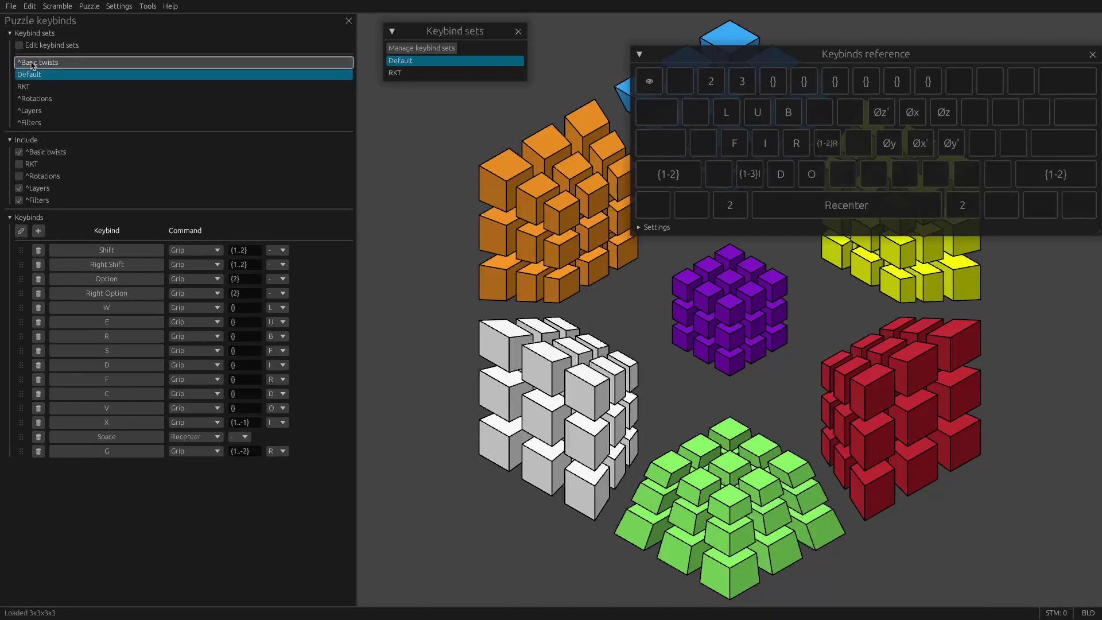
- Examine the keybinds in the ^Layers and ^Basic twists sets, including the first layer keybind's grip choices, and return to the Default set
click(50, 112)
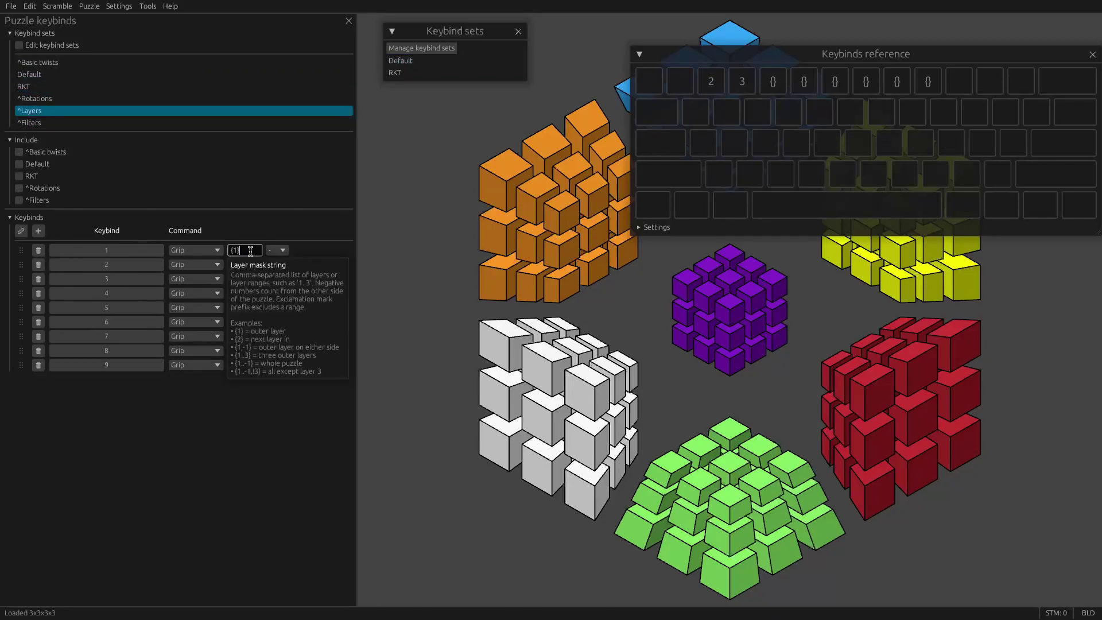
click(275, 251)
click(311, 265)
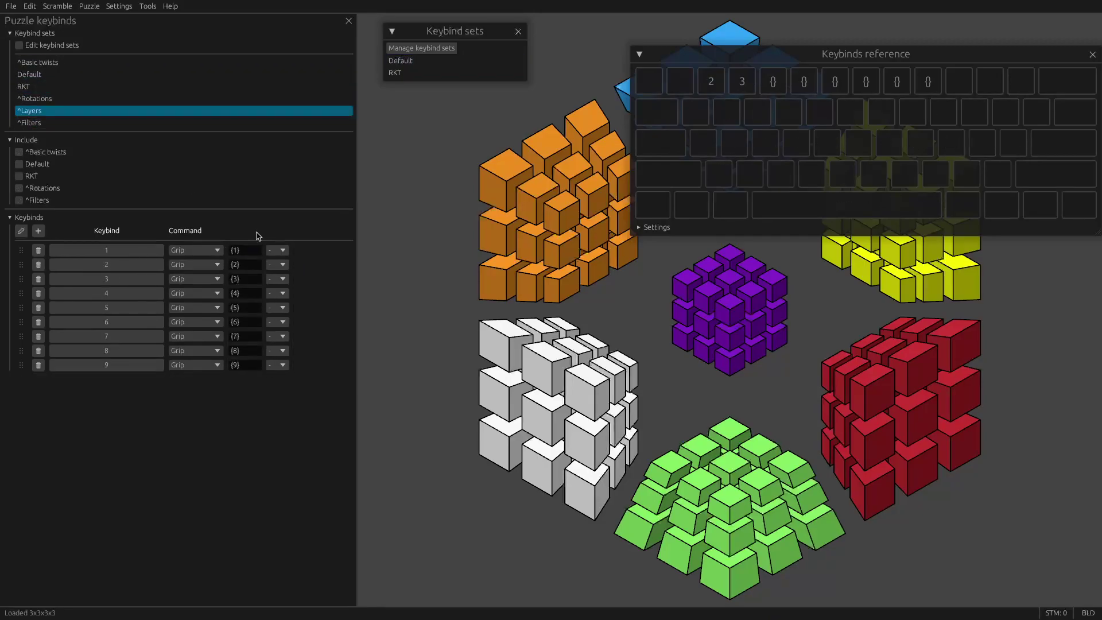
click(64, 88)
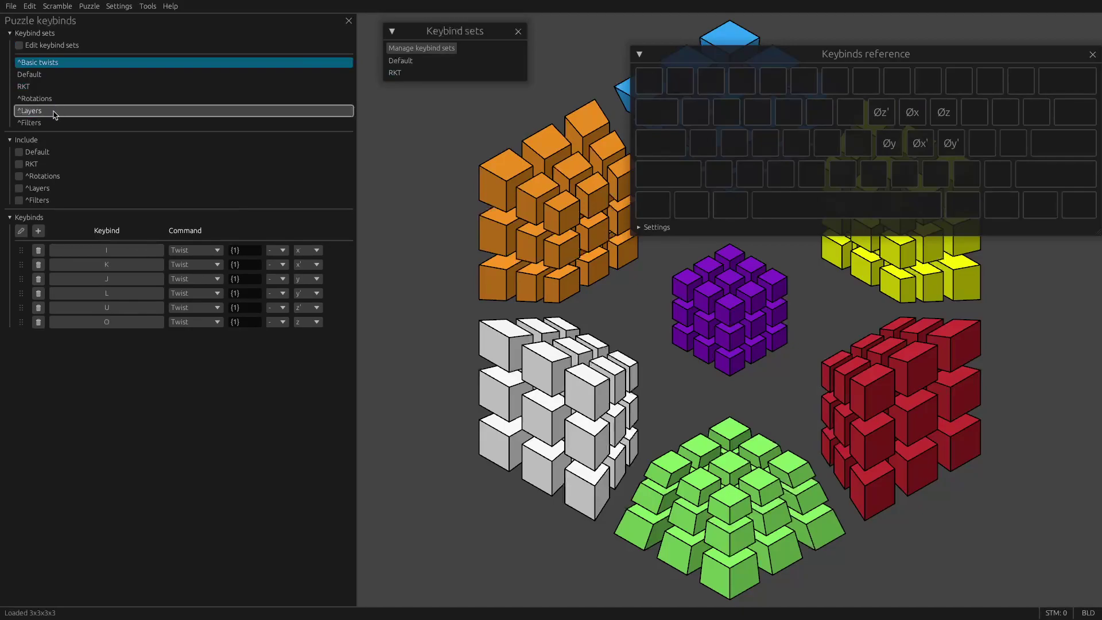
click(54, 74)
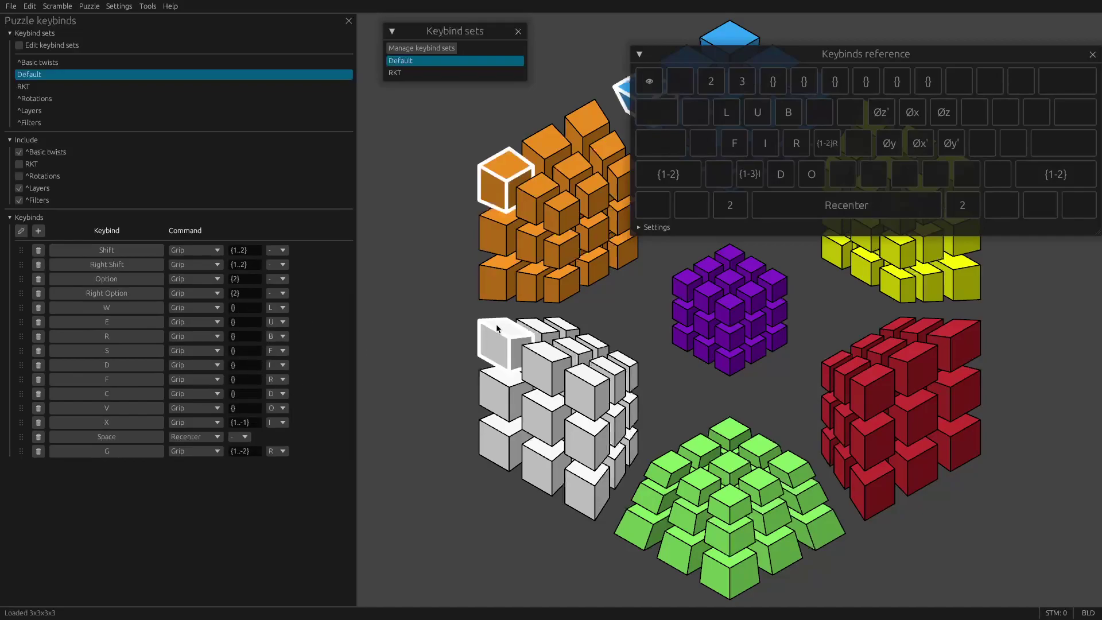
- Grip the I cell, preview its layers 2 and 3, twist layer 2, and undo the twist
key(d)
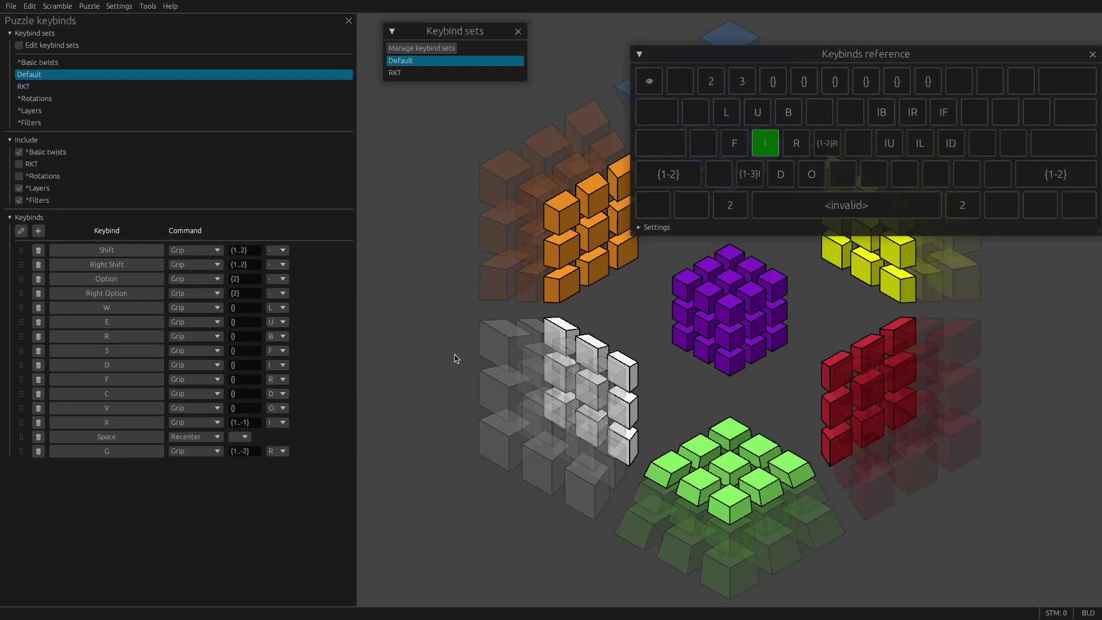
key(1)
key(2)
key(3)
key(2)
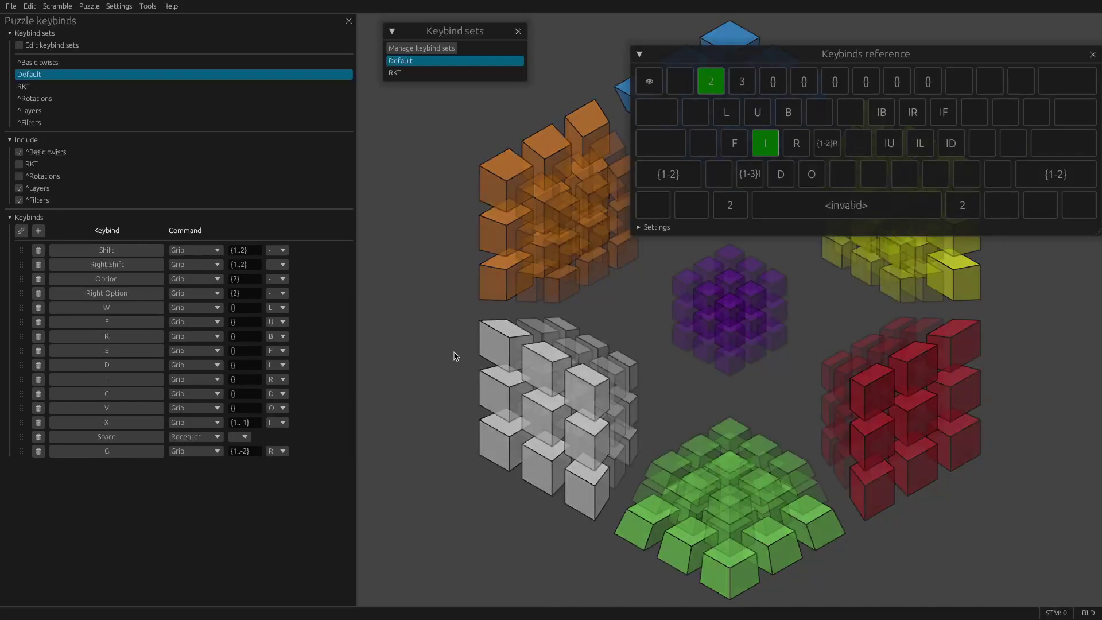
key(i)
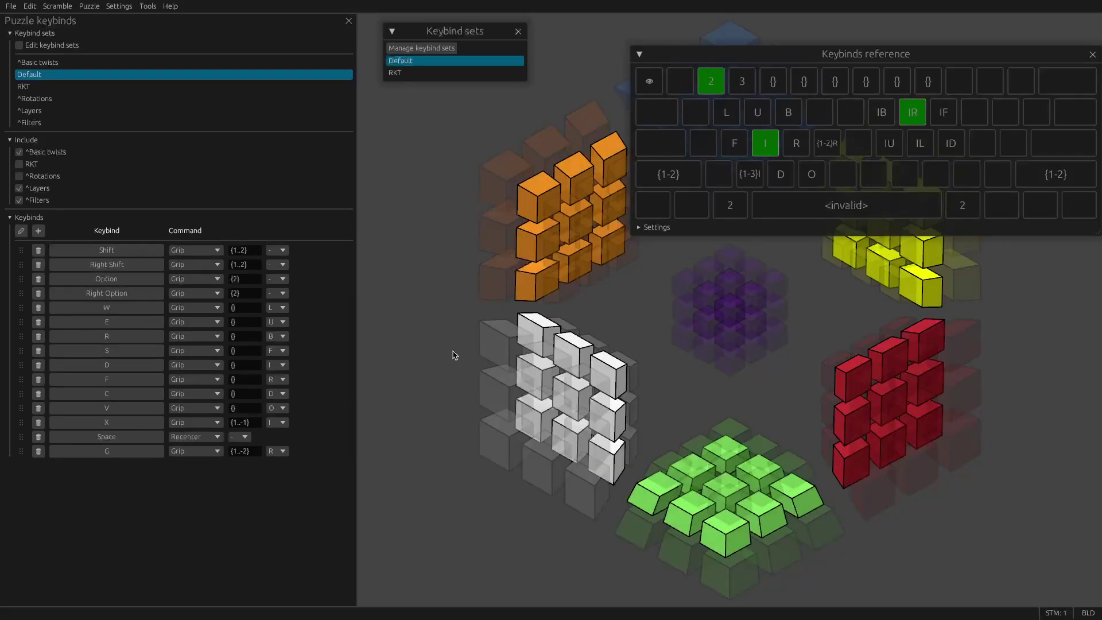
key(super+z)
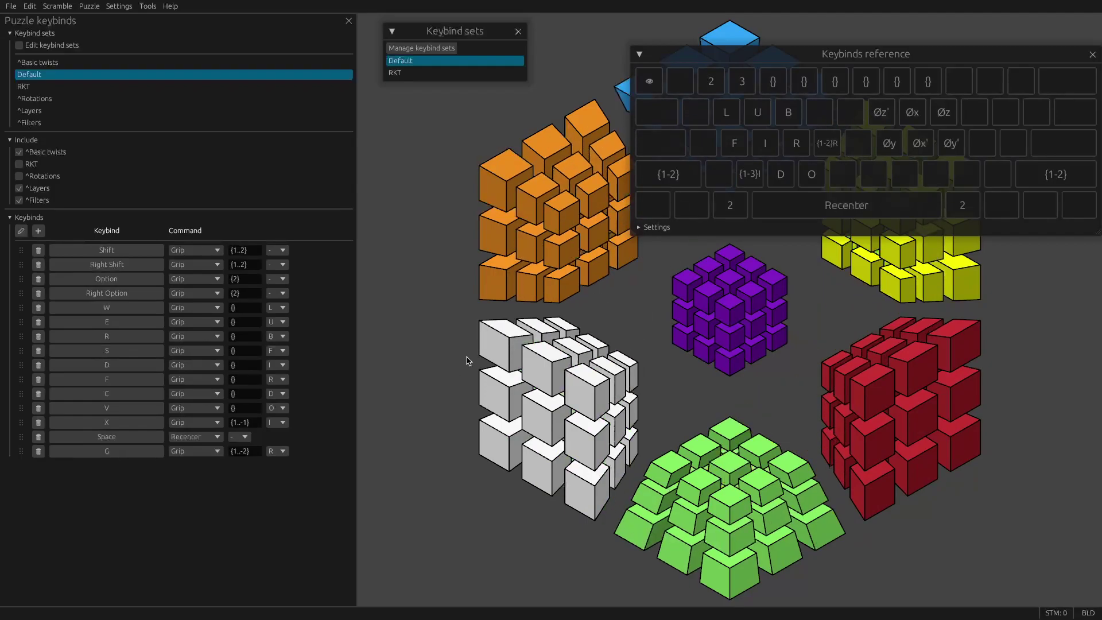
- Review the RKT keybind set, and change the Default set's G keybind command to Recenter
click(136, 88)
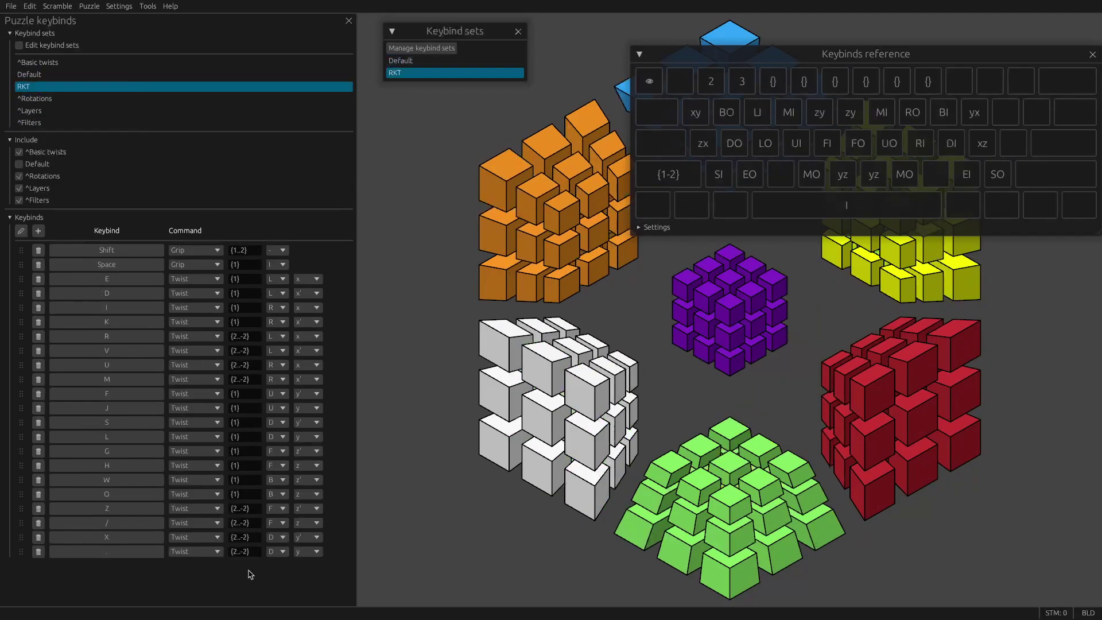
click(69, 74)
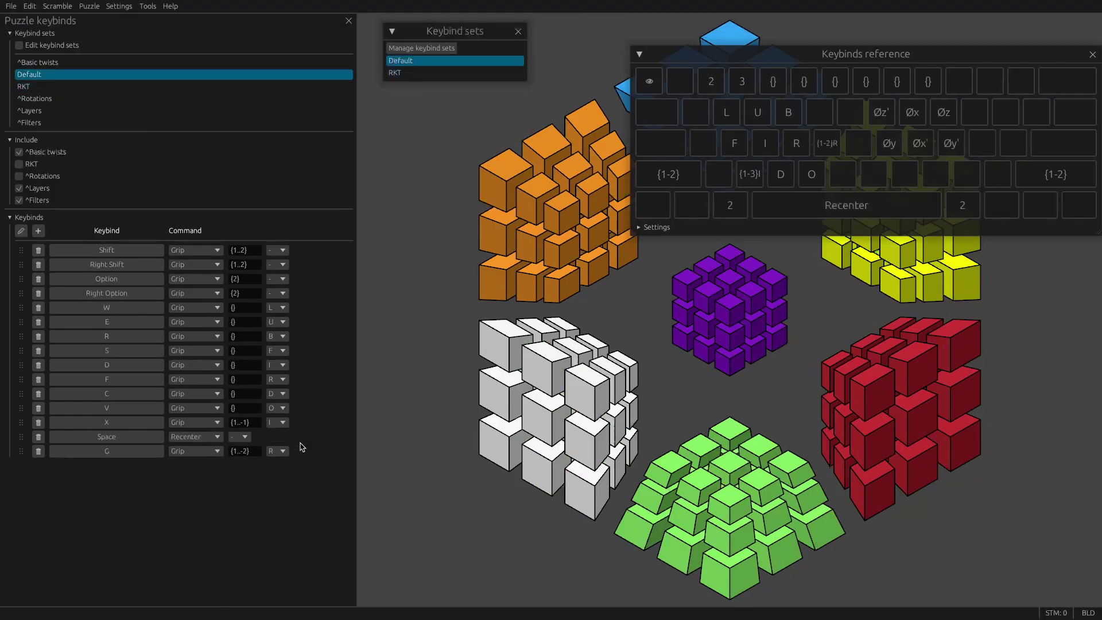
click(215, 453)
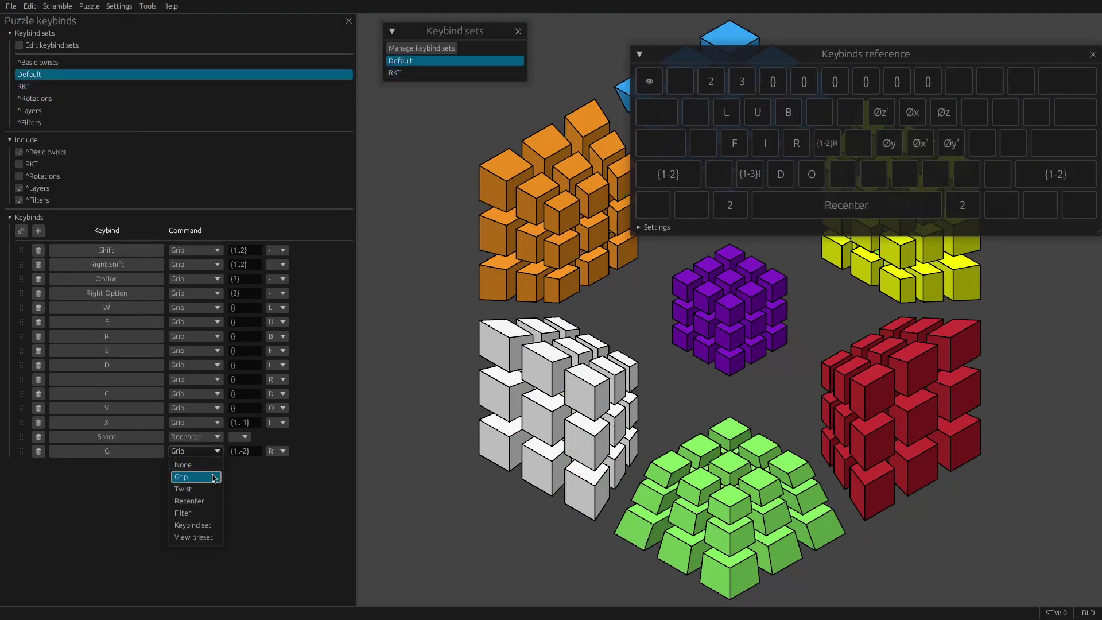
click(198, 502)
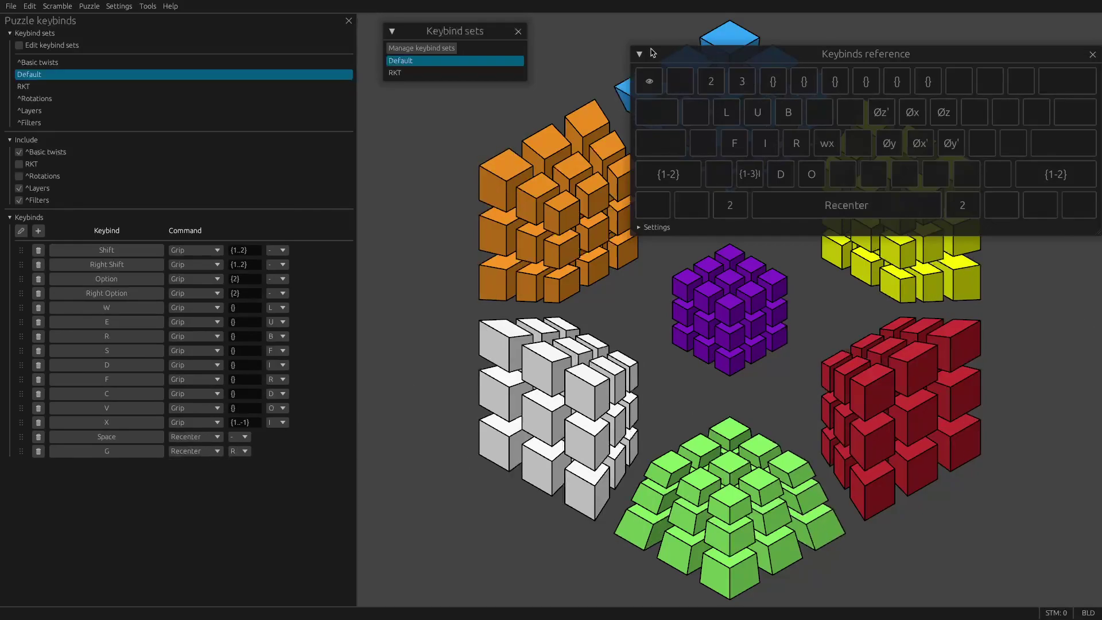
- Shrink the Keybinds reference window and rotate the whole puzzle repeatedly in one direction using the X keybind's {1..-1} I grip
drag(652, 53, 839, 33)
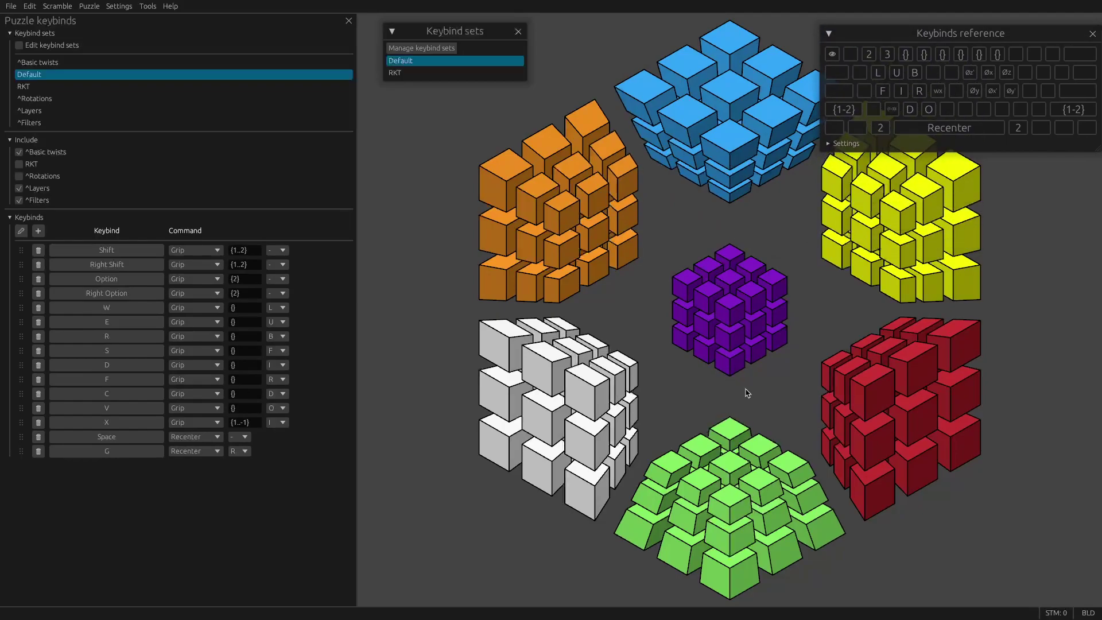
key(x)
key(j)
key(j)
key(j)
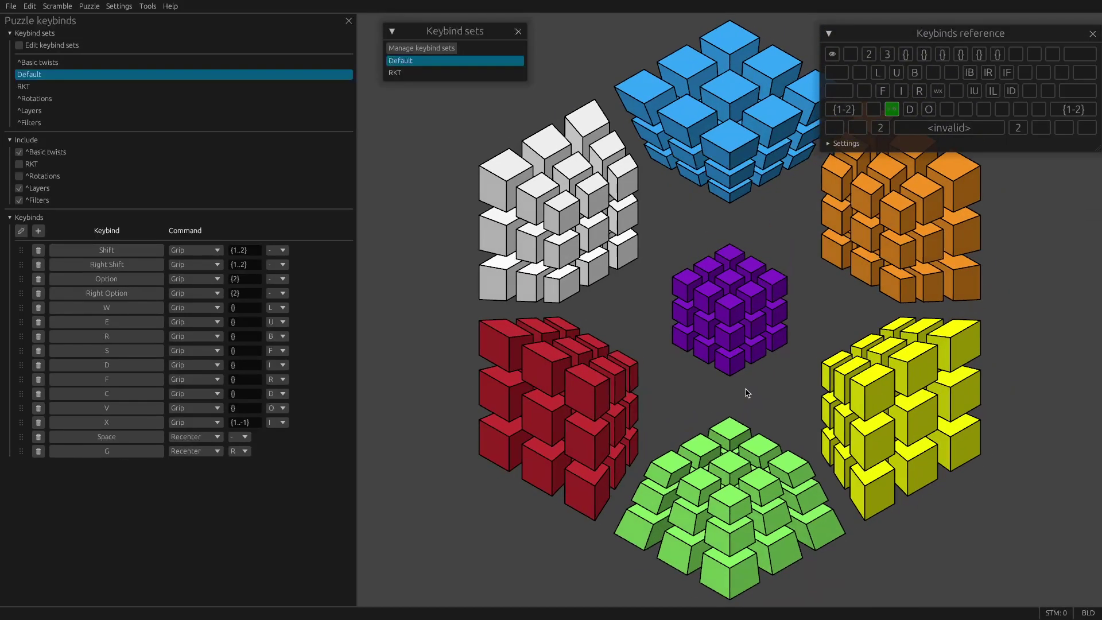
key(j)
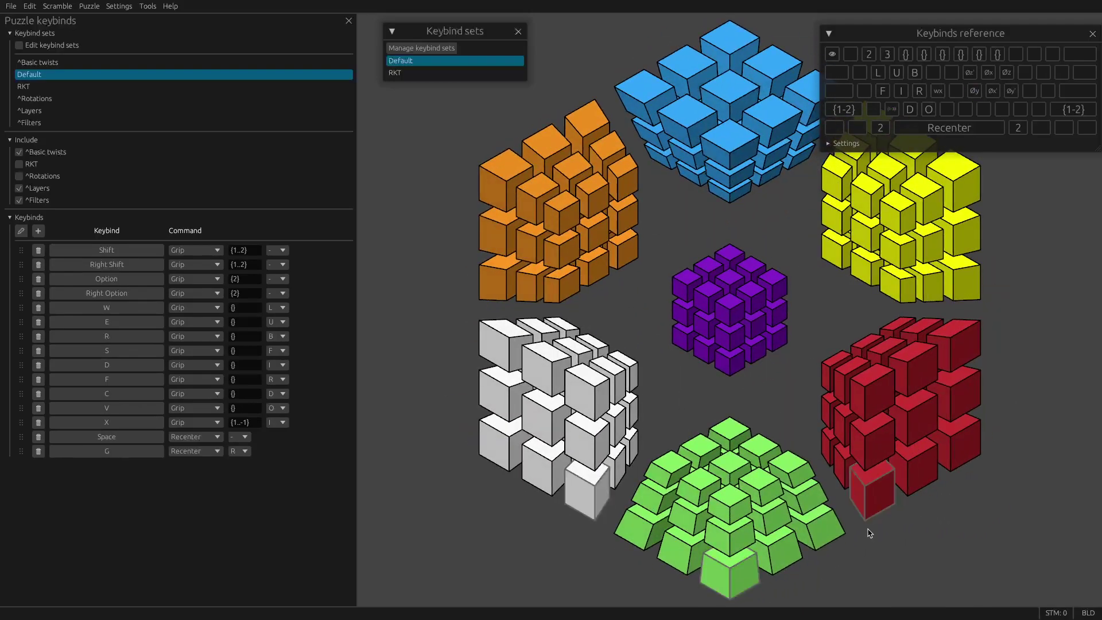
- Configure the G keybind as a Twist with layer mask {1..-1} on the I grip
click(217, 452)
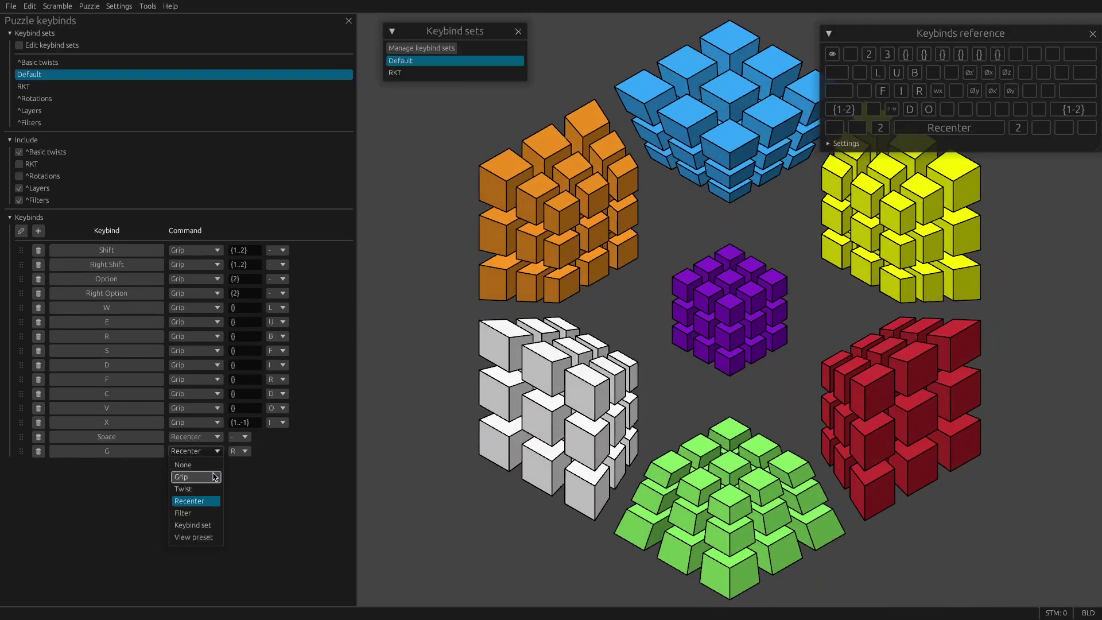
click(195, 489)
click(245, 451)
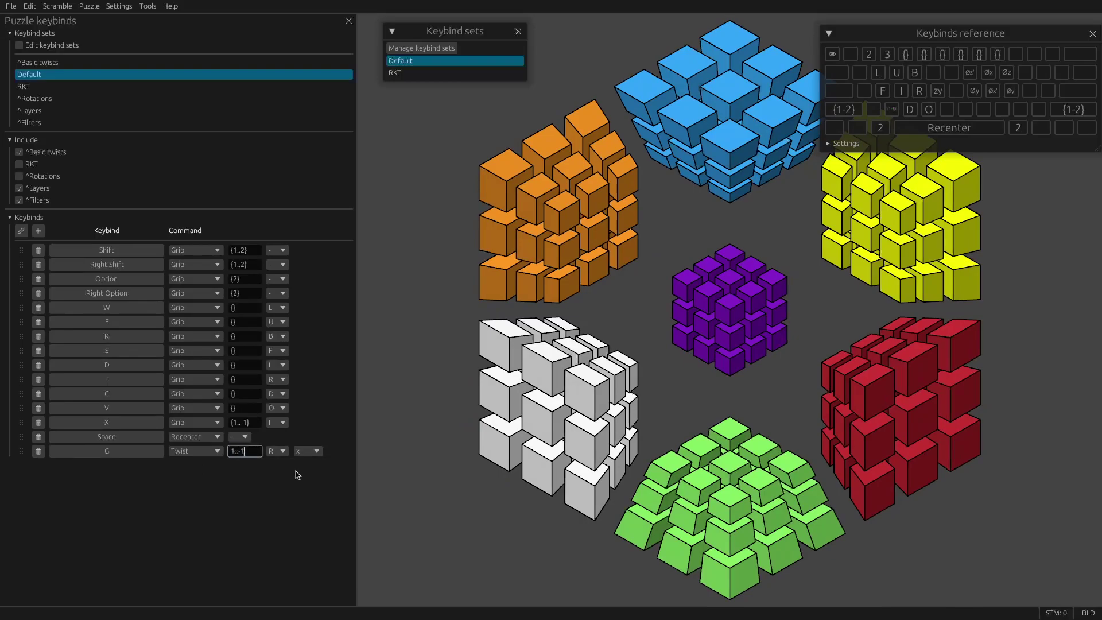
key(Return)
click(278, 451)
click(277, 562)
- Test whole-puzzle rotations with the G keybind and the {1..-1} I grip, and undo them
key(g)
key(j)
key(k)
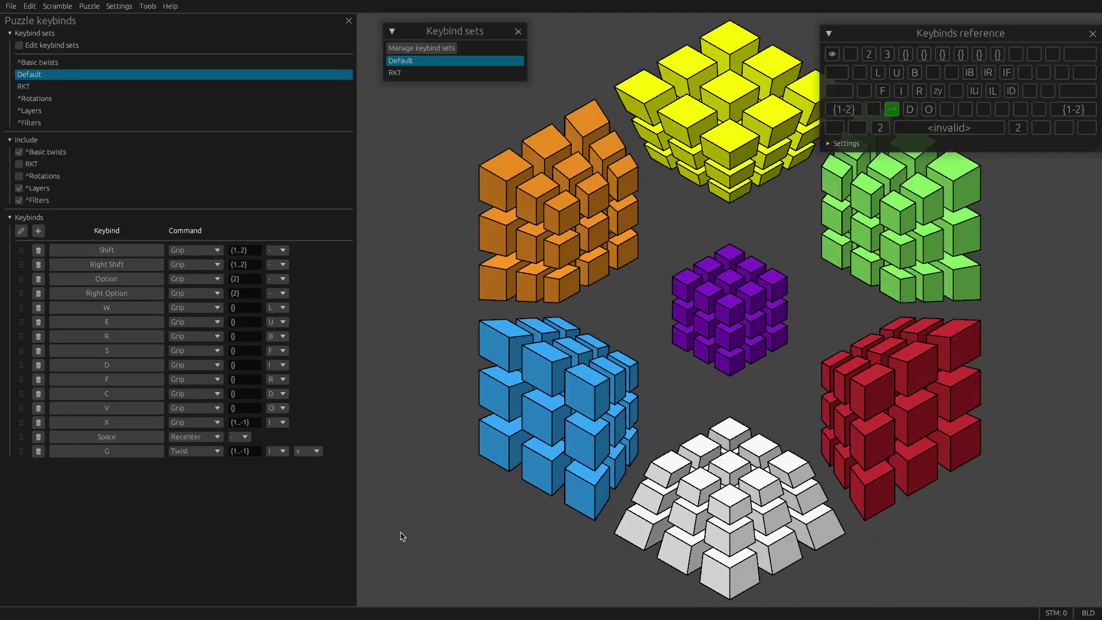
key(super+z)
key(ctrl+z)
- Set the G keybind's twist direction to y and rotate the whole puzzle with it several times
click(307, 451)
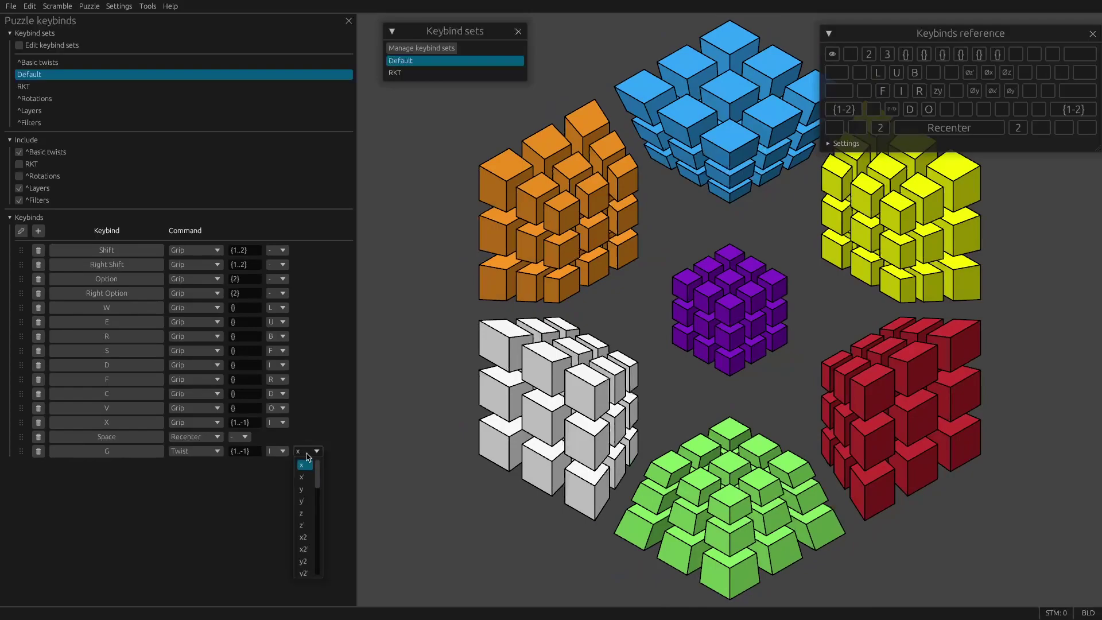
click(307, 489)
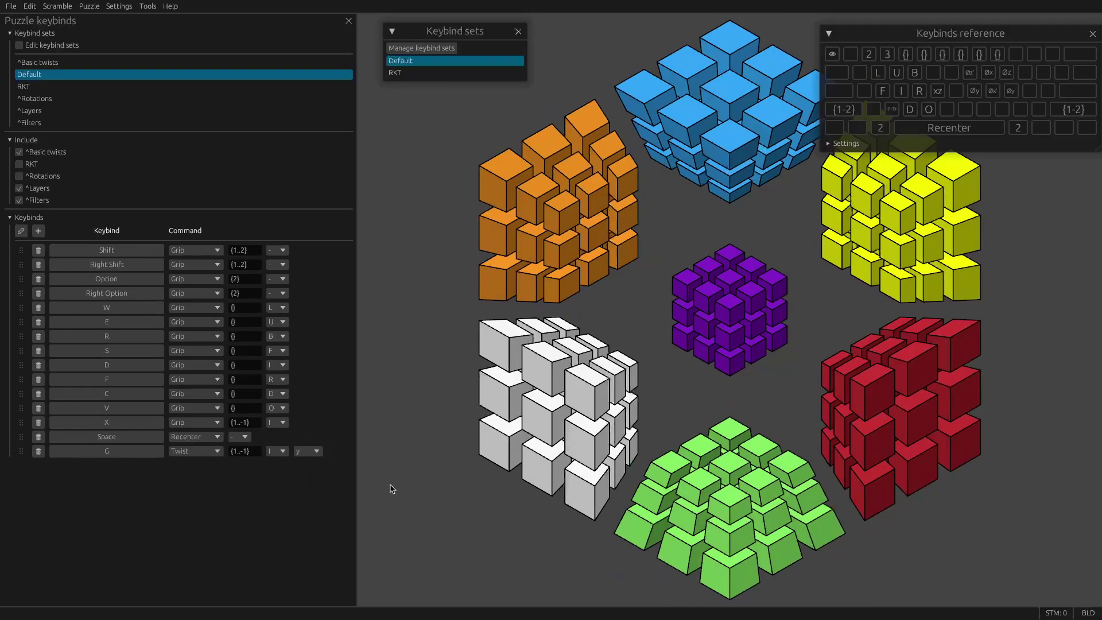
key(g)
key(g)
key(g)
key(g)
key(g)
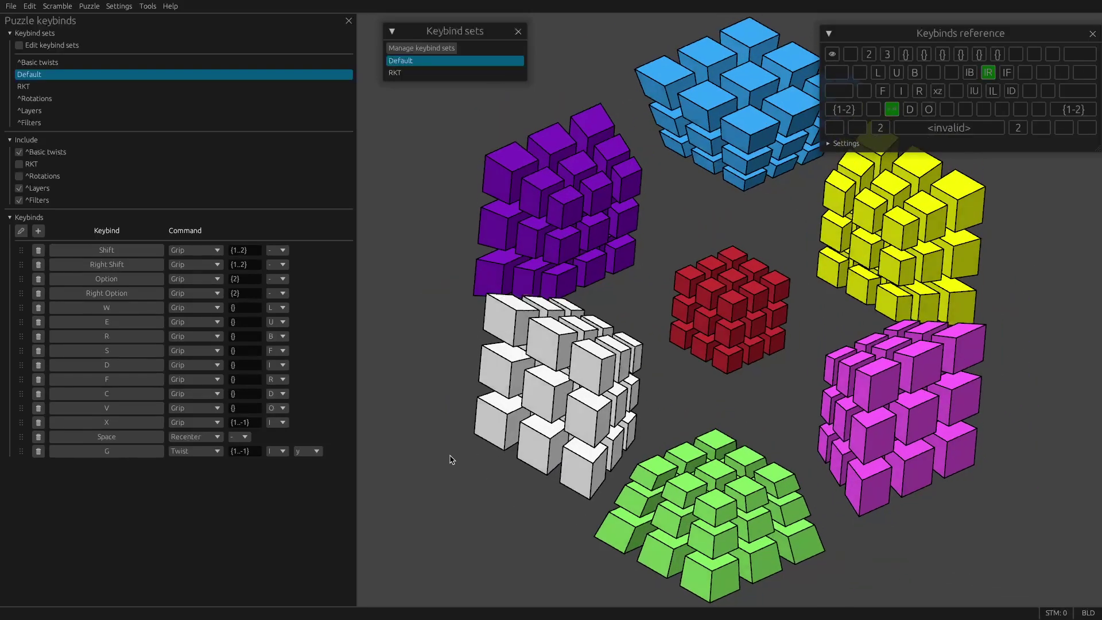
key(g)
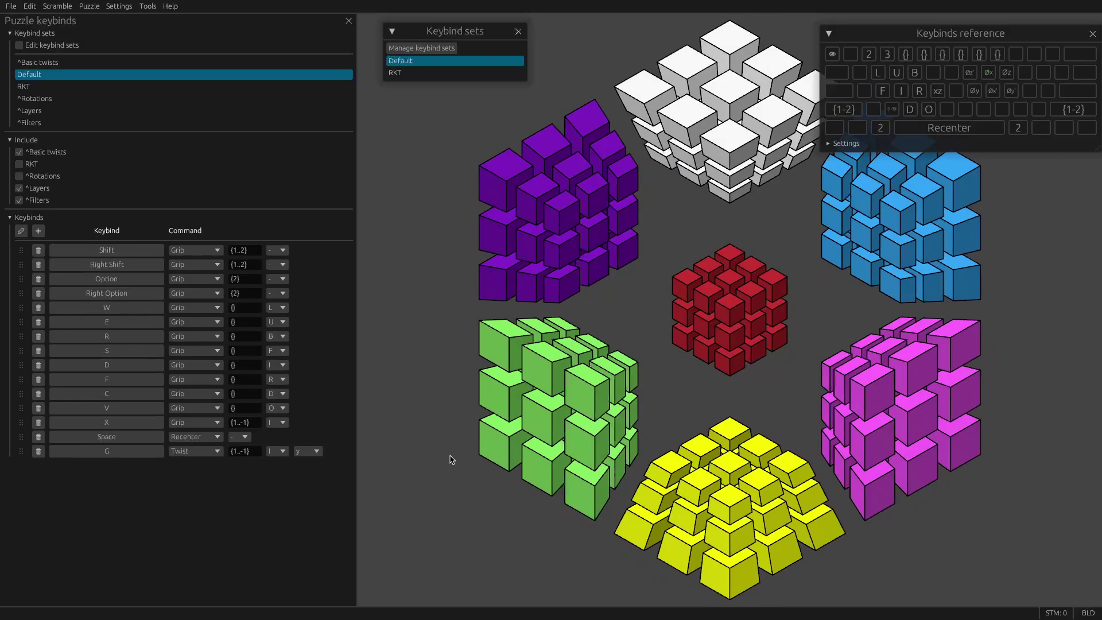
- Change the G keybind's command to Filter and keep the Show exactly mode
click(183, 452)
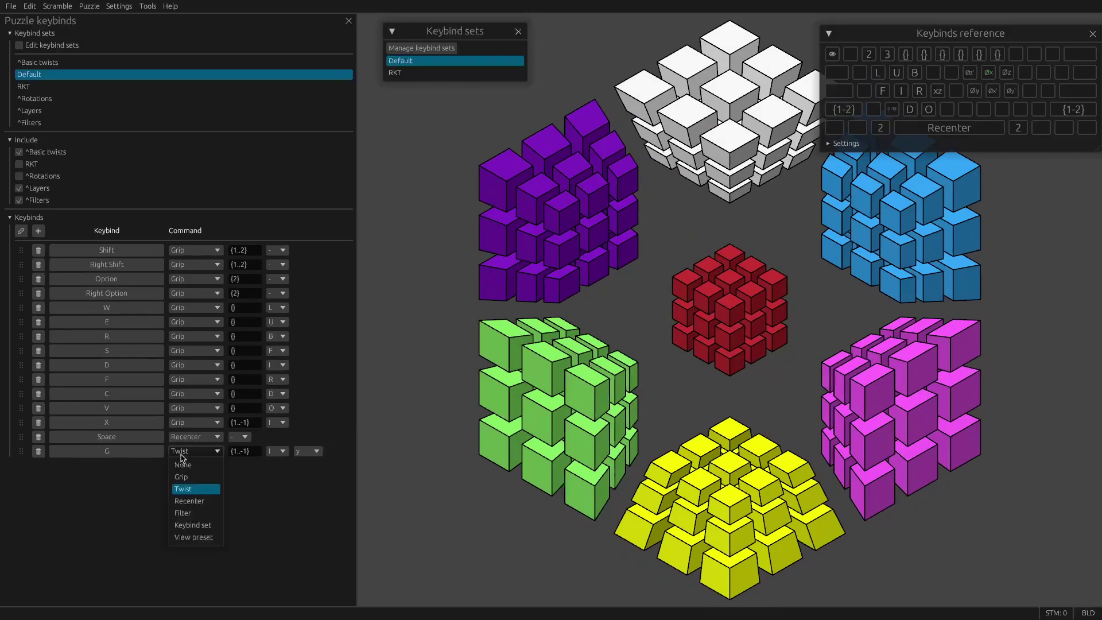
click(193, 513)
click(268, 453)
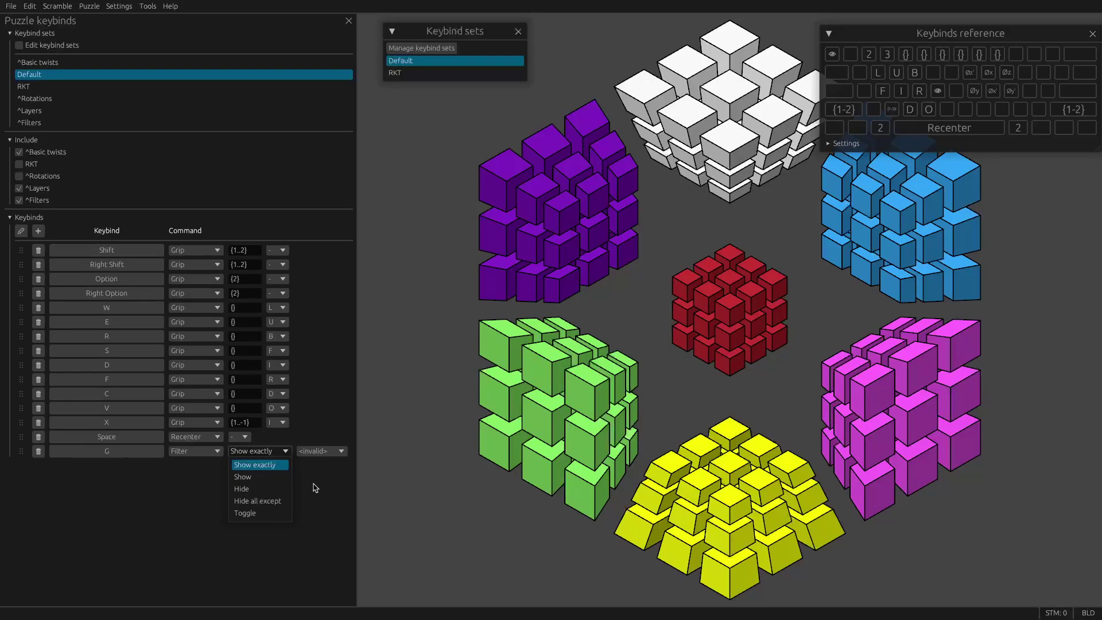
click(255, 457)
- Make the G keybind switch to the RKT keybind set, test it, and return to the Default set
click(209, 451)
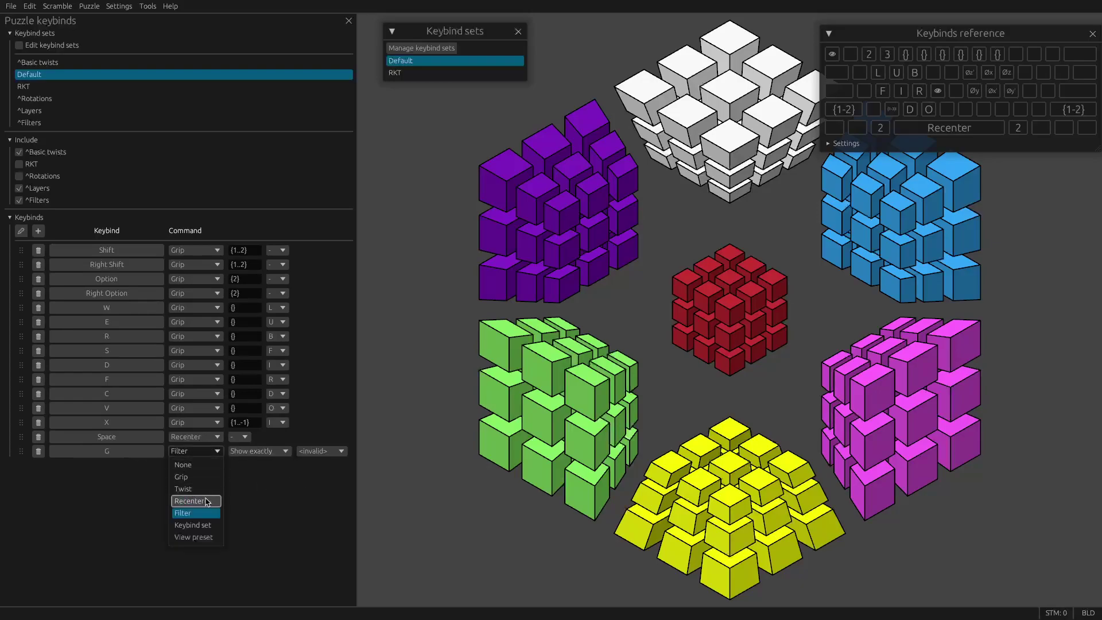
click(195, 525)
click(252, 451)
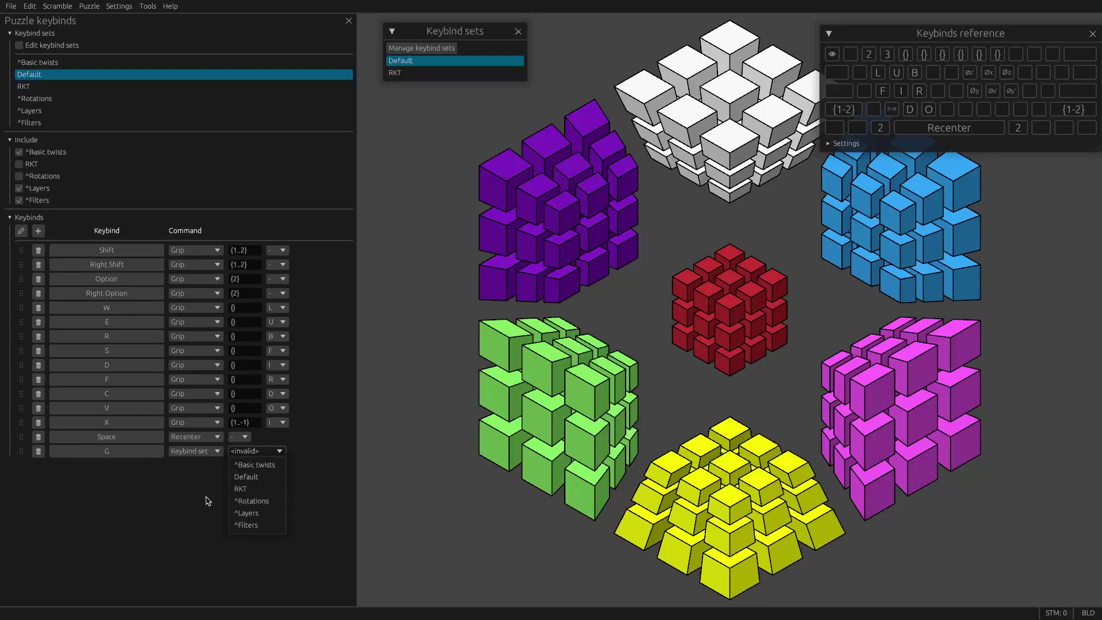
click(244, 489)
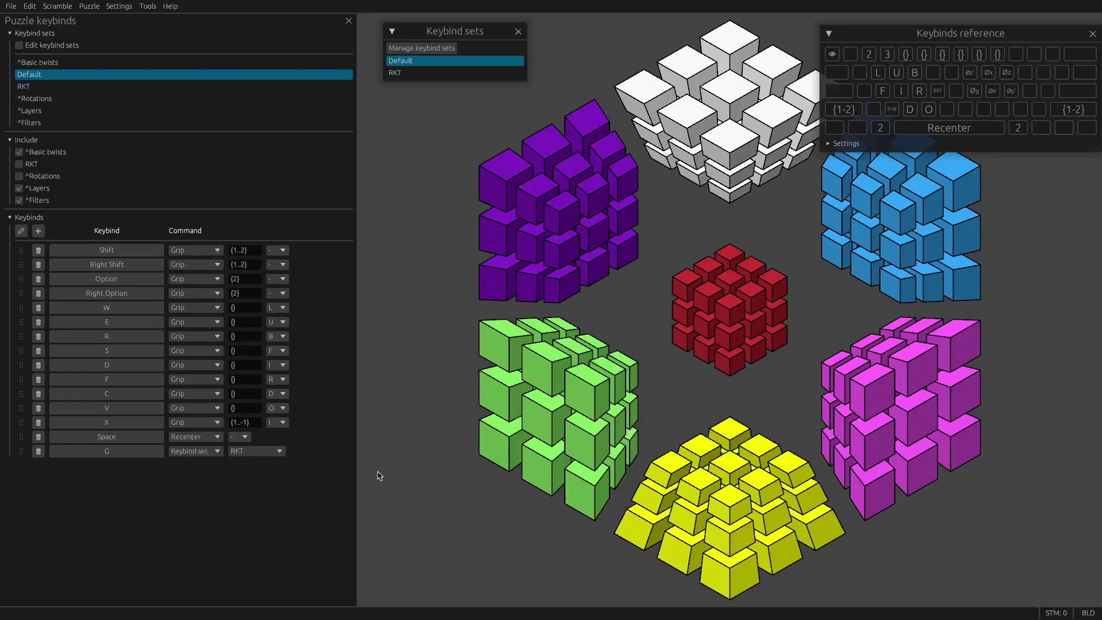
key(g)
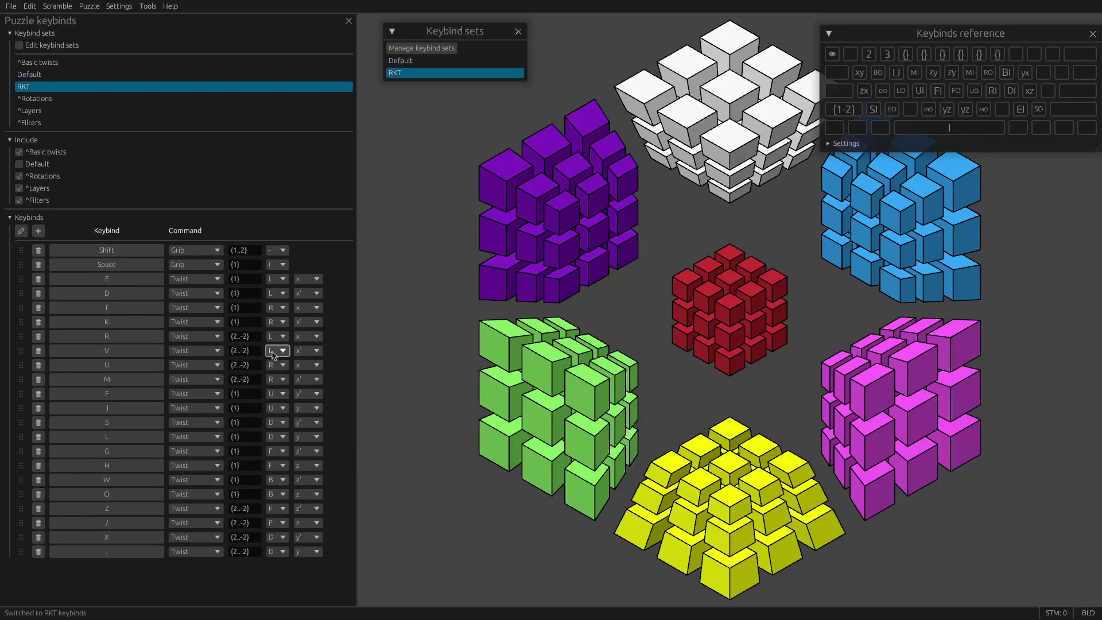
click(138, 74)
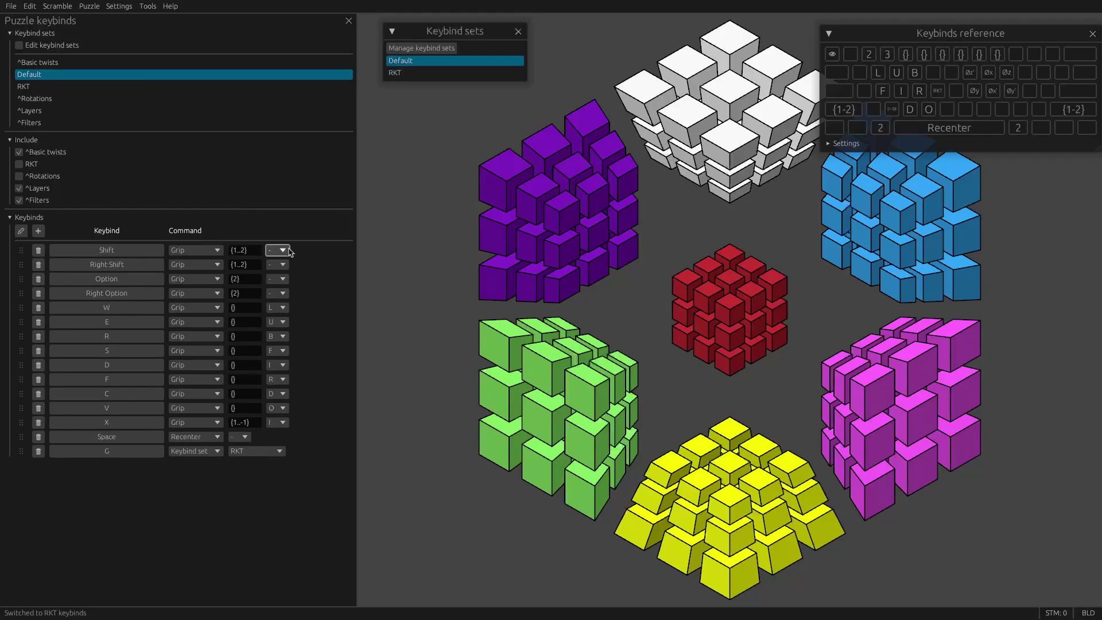
- Change the G keybind's command to View preset and choose the Default preset
click(212, 452)
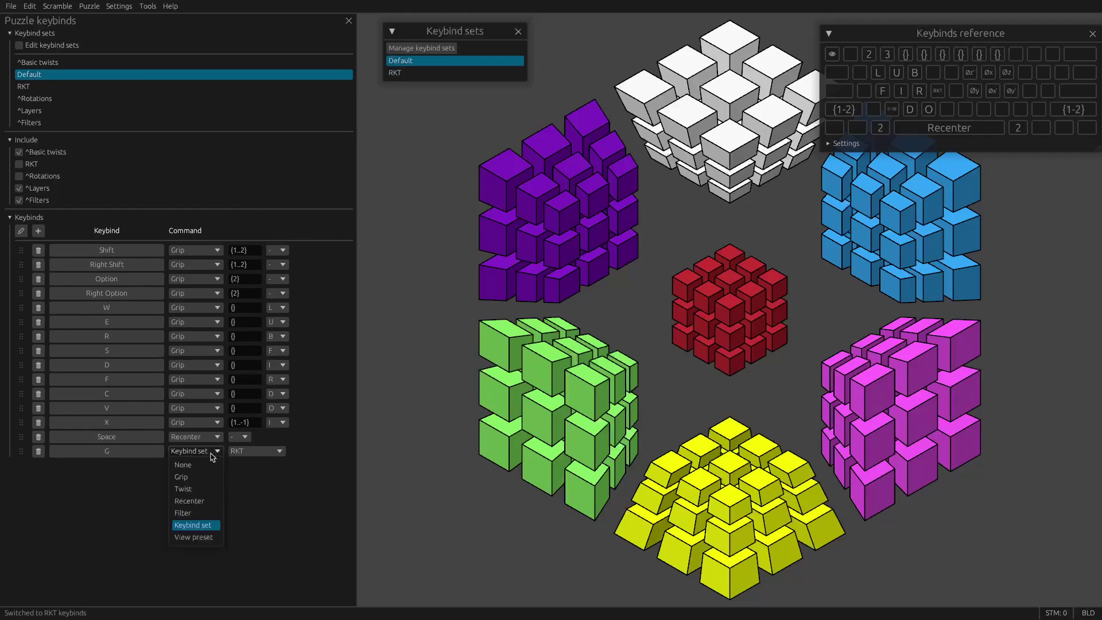
click(194, 537)
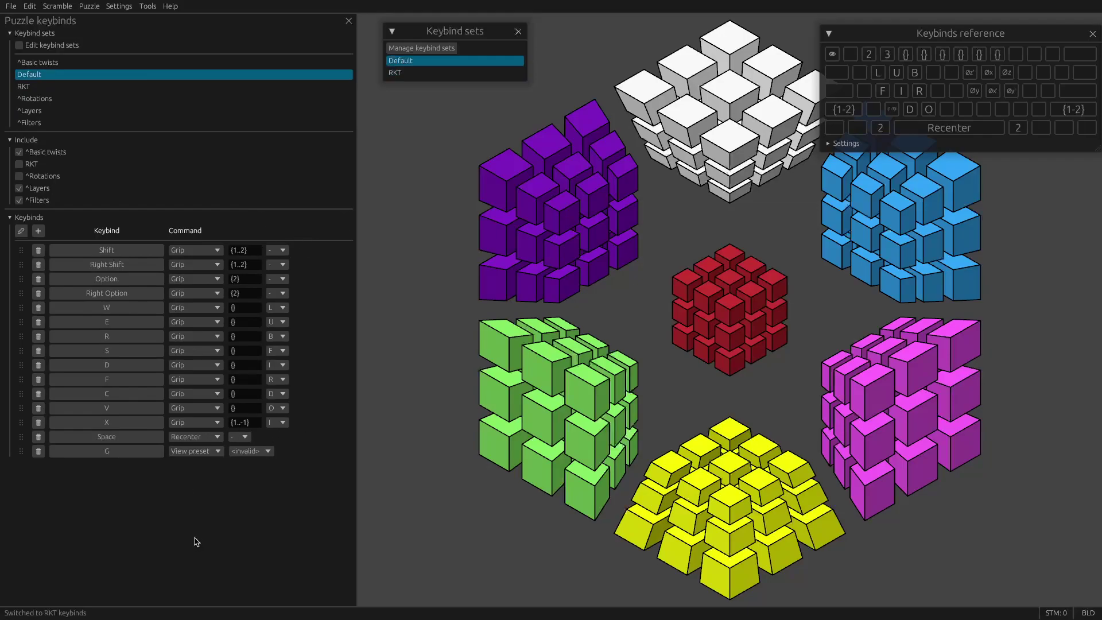
click(250, 451)
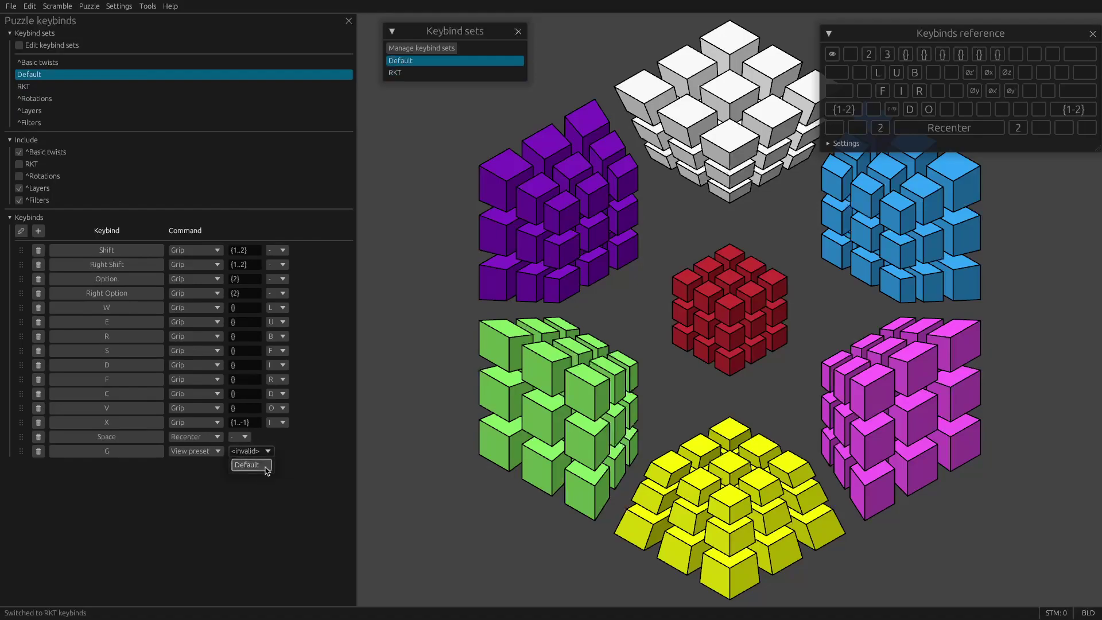
click(266, 467)
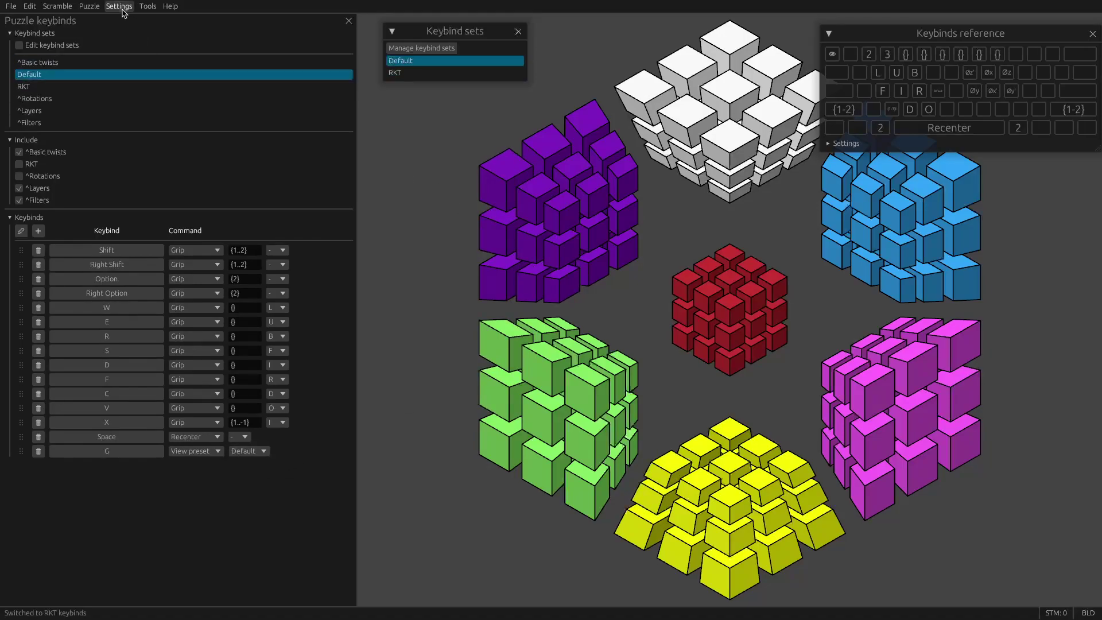
- Show the view settings with their presets, position and projection options, and set the 4D FOV to 98°
click(51, 6)
mouse_move(119, 6)
click(126, 43)
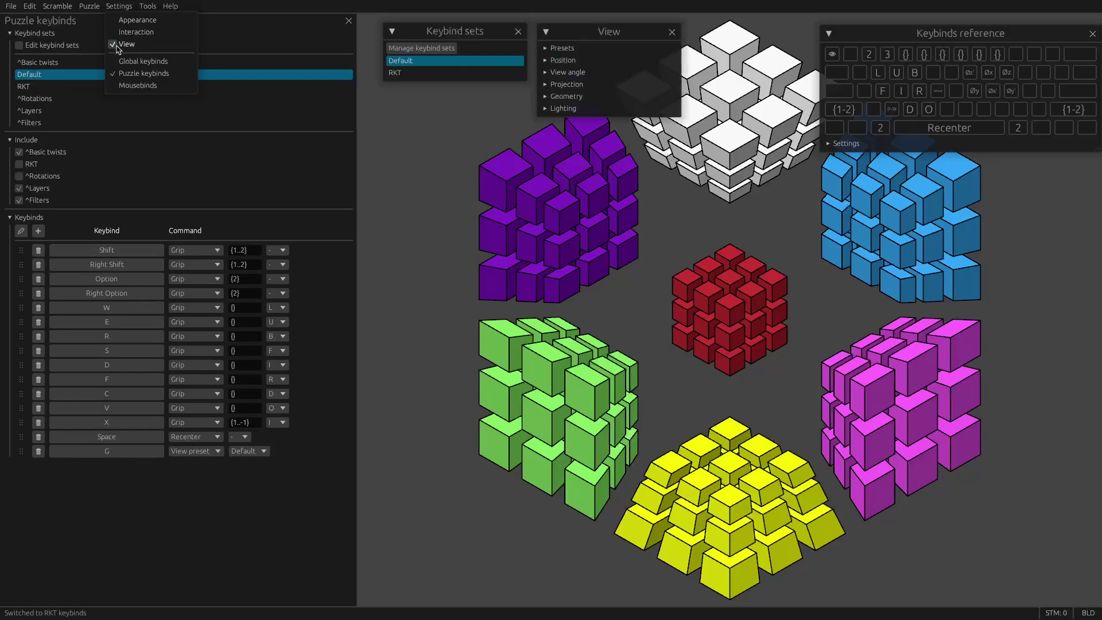
click(562, 48)
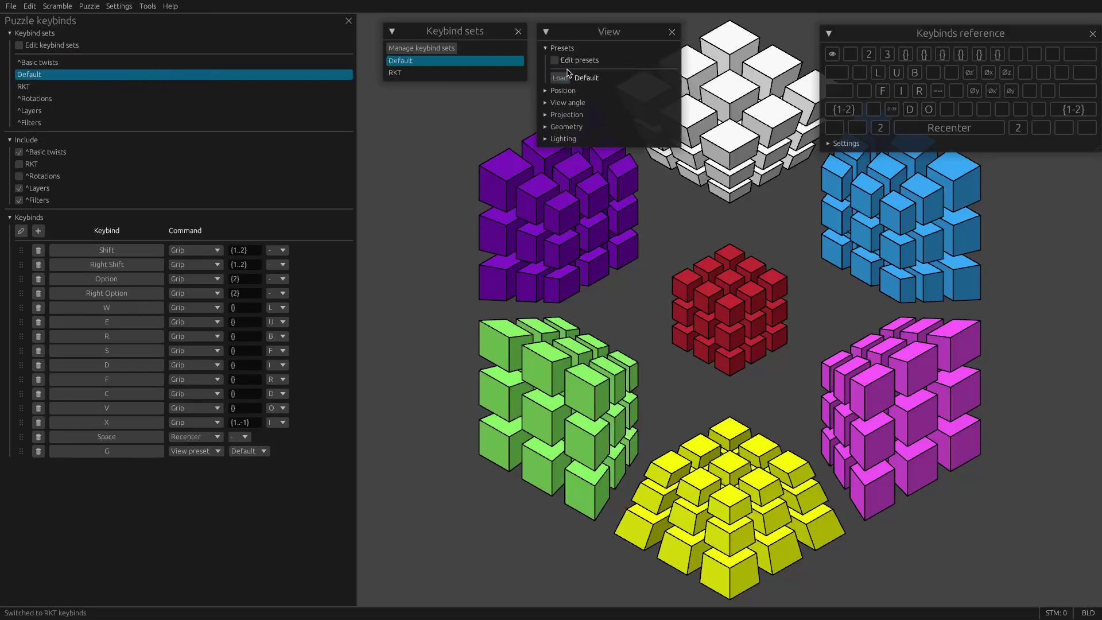
click(570, 91)
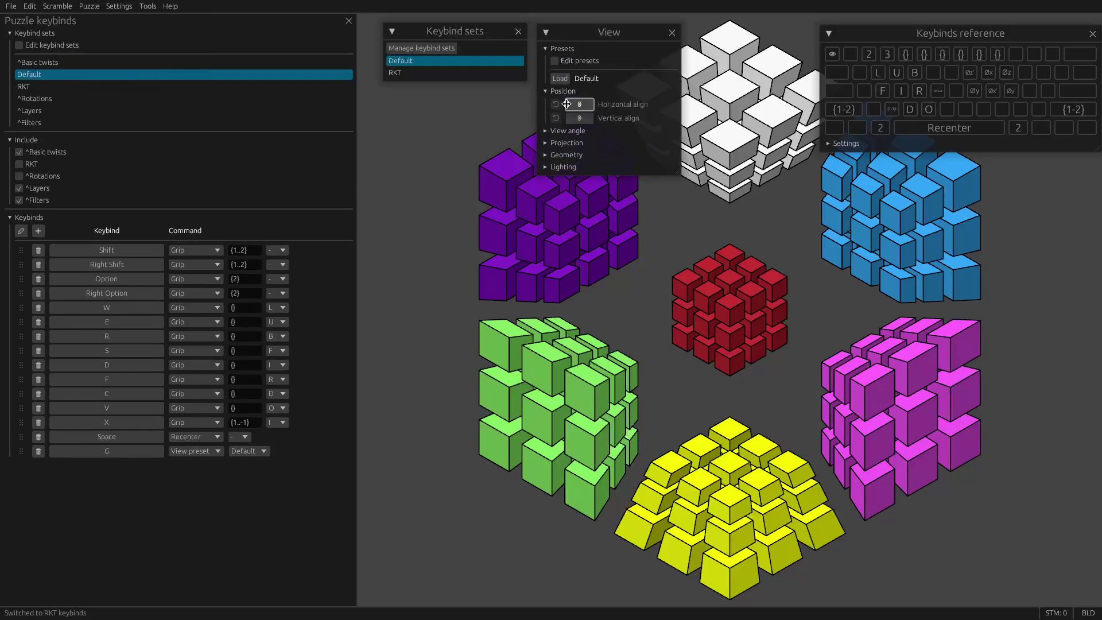
click(568, 143)
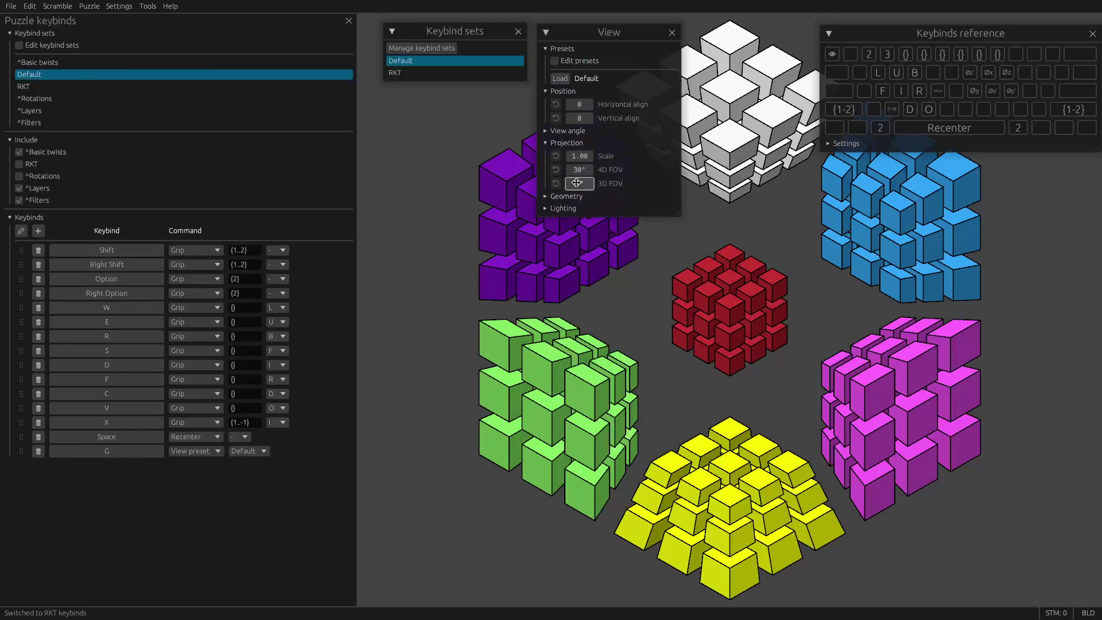
drag(583, 169, 661, 165)
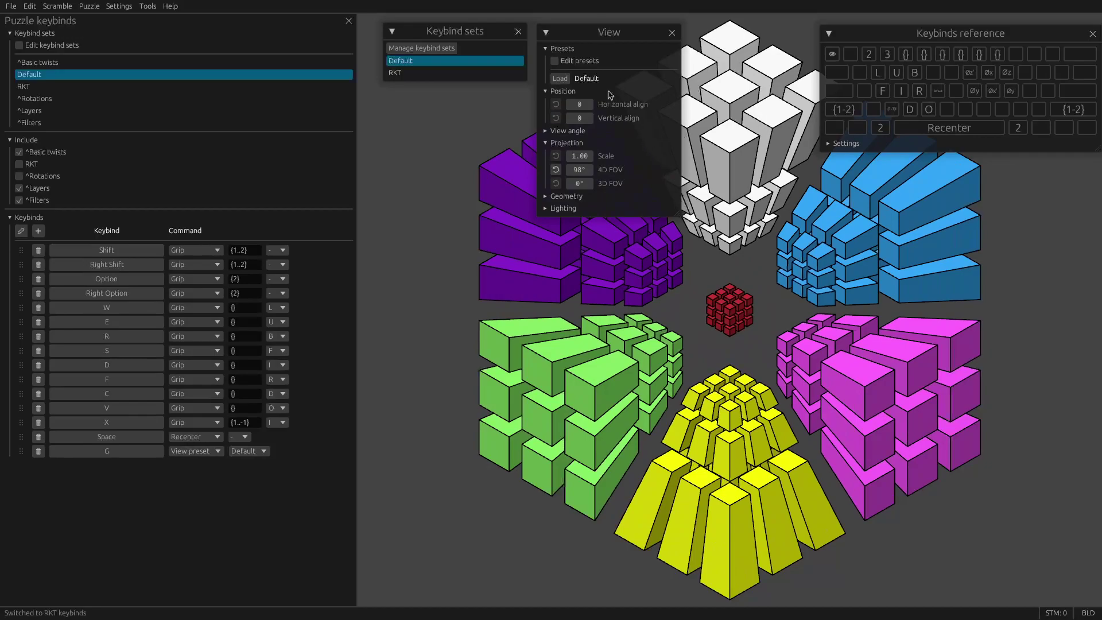
- Enable preset editing and save the current view as a new preset named a
drag(609, 94, 514, 158)
click(485, 124)
click(506, 136)
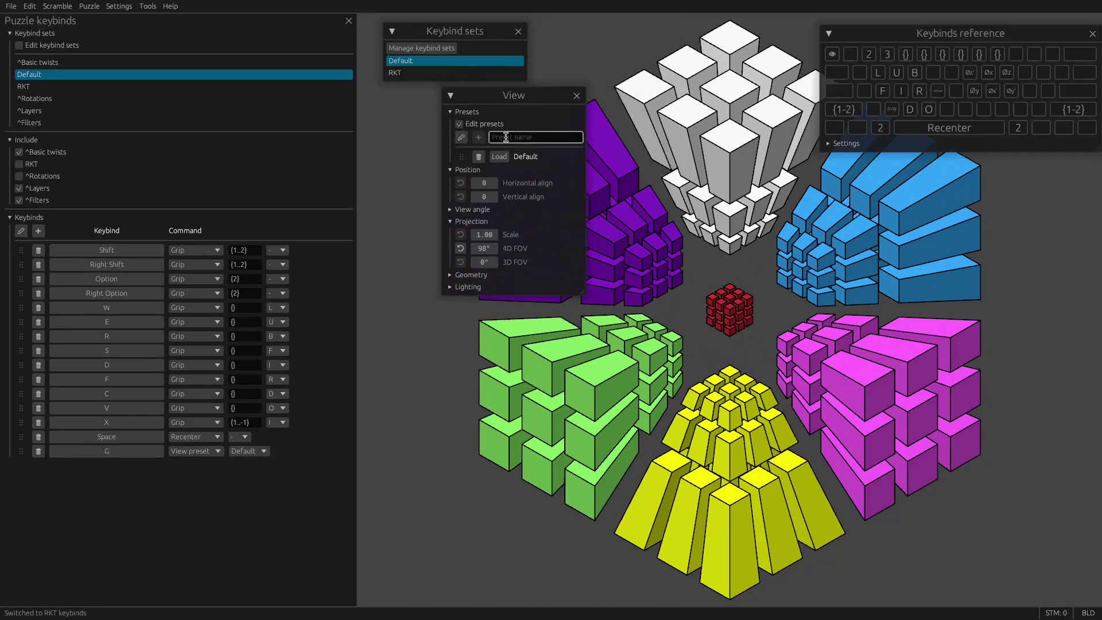
text(a)
click(479, 139)
- Assign view preset a to the G keybind, load the Default preset, and test the keybind
click(262, 451)
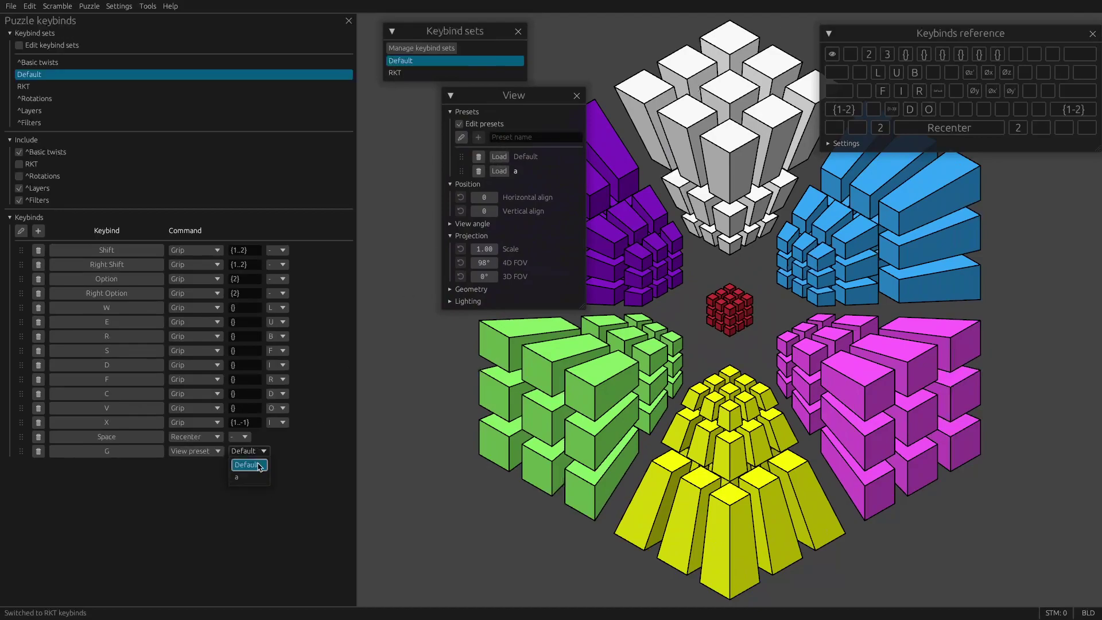
click(252, 480)
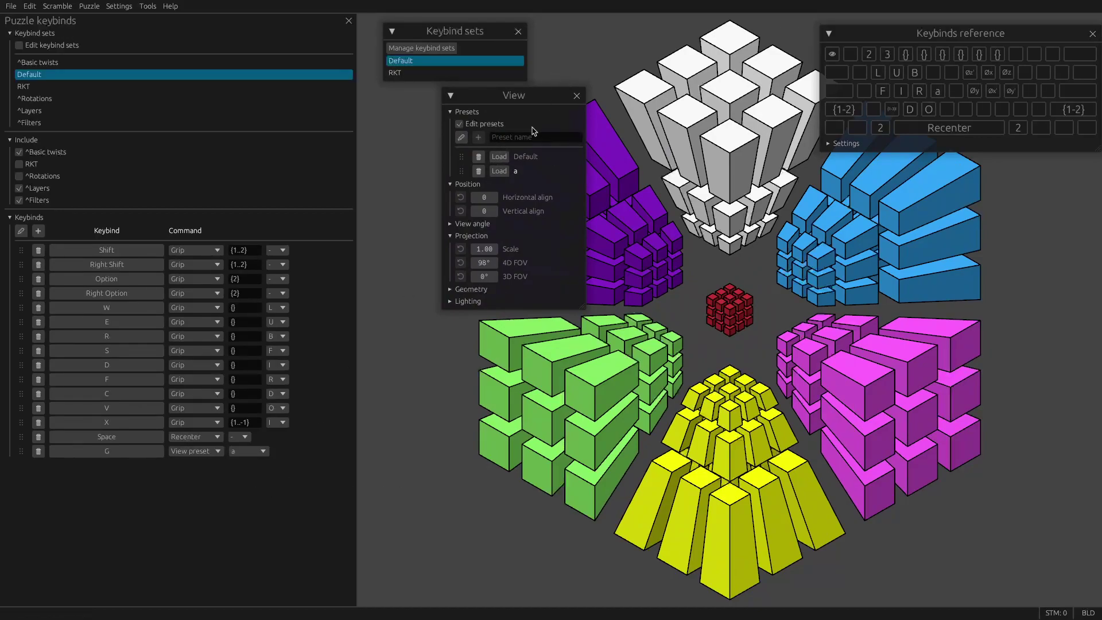
click(499, 156)
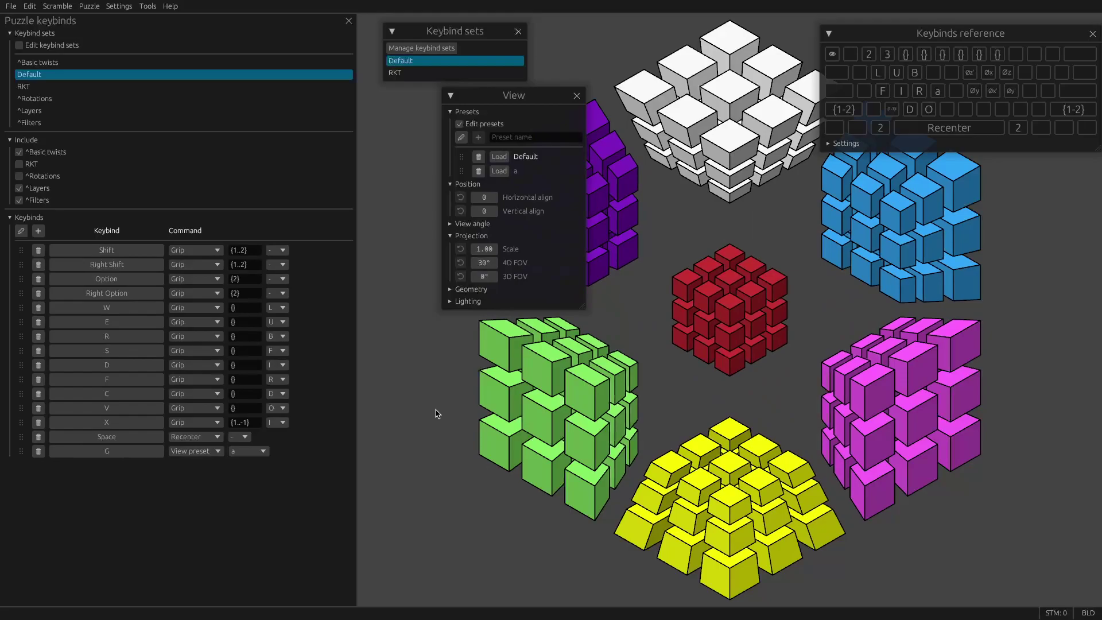
key(g)
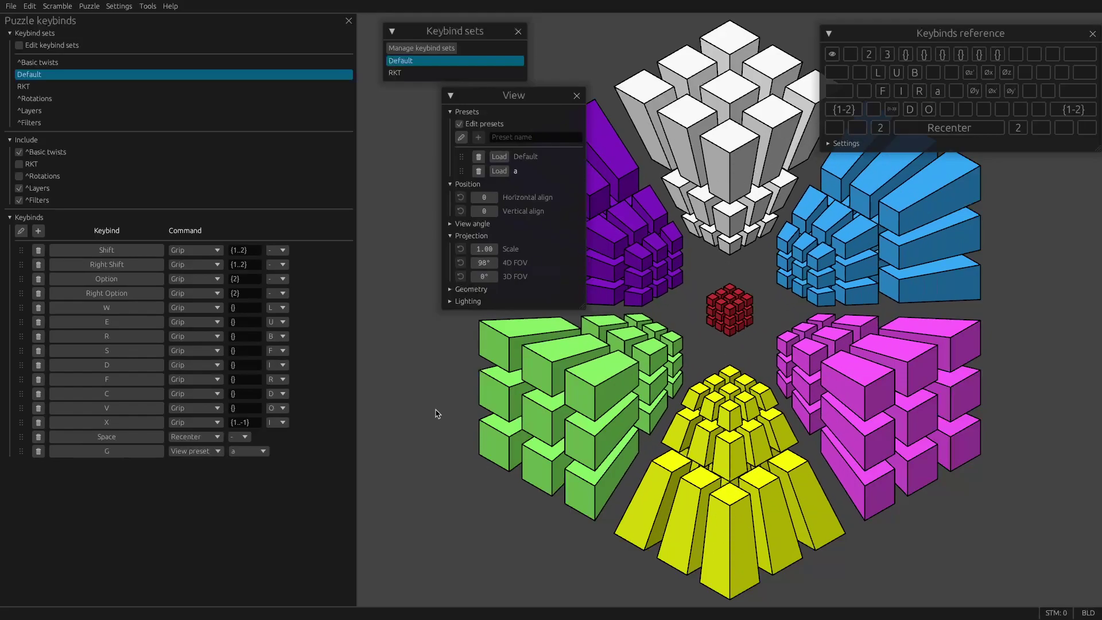
- Load the Default view preset, delete preset a, and close the view settings
click(500, 156)
click(480, 171)
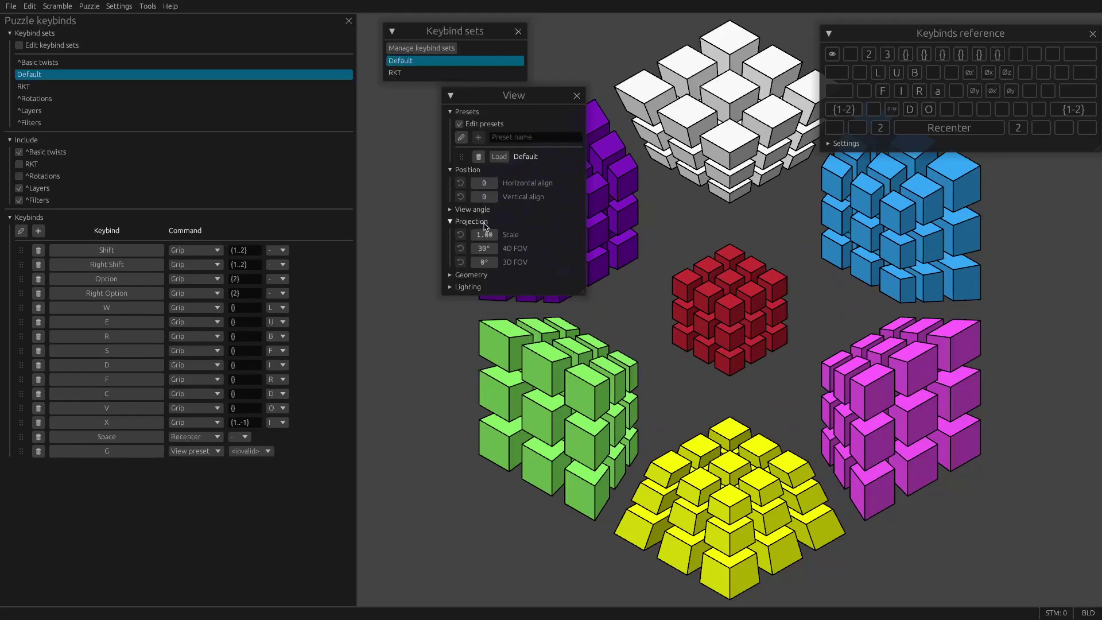
click(498, 125)
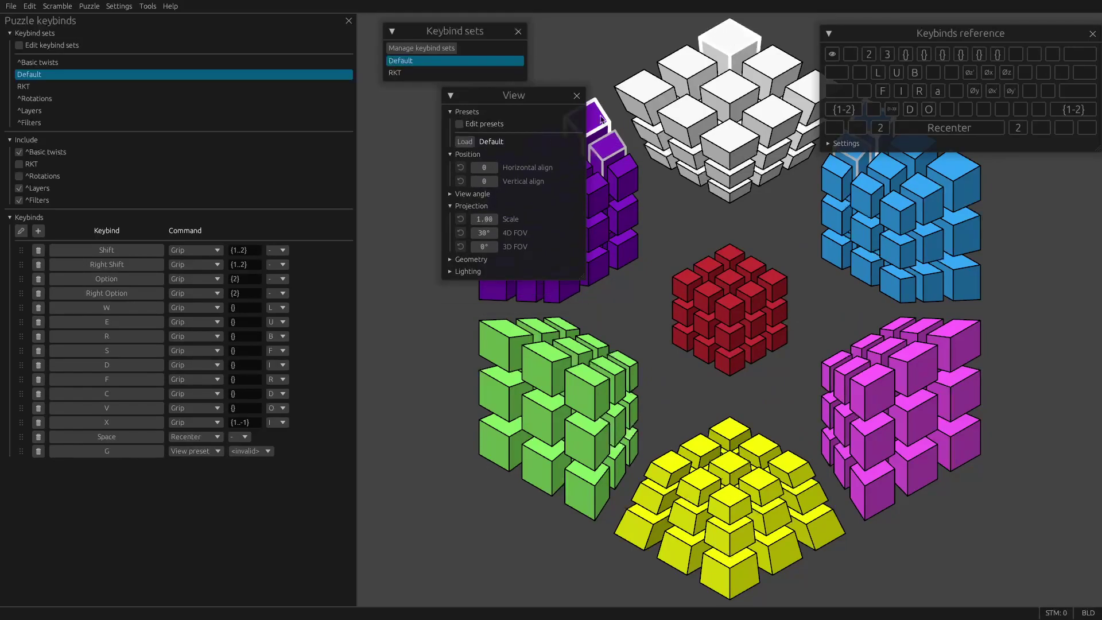
click(576, 96)
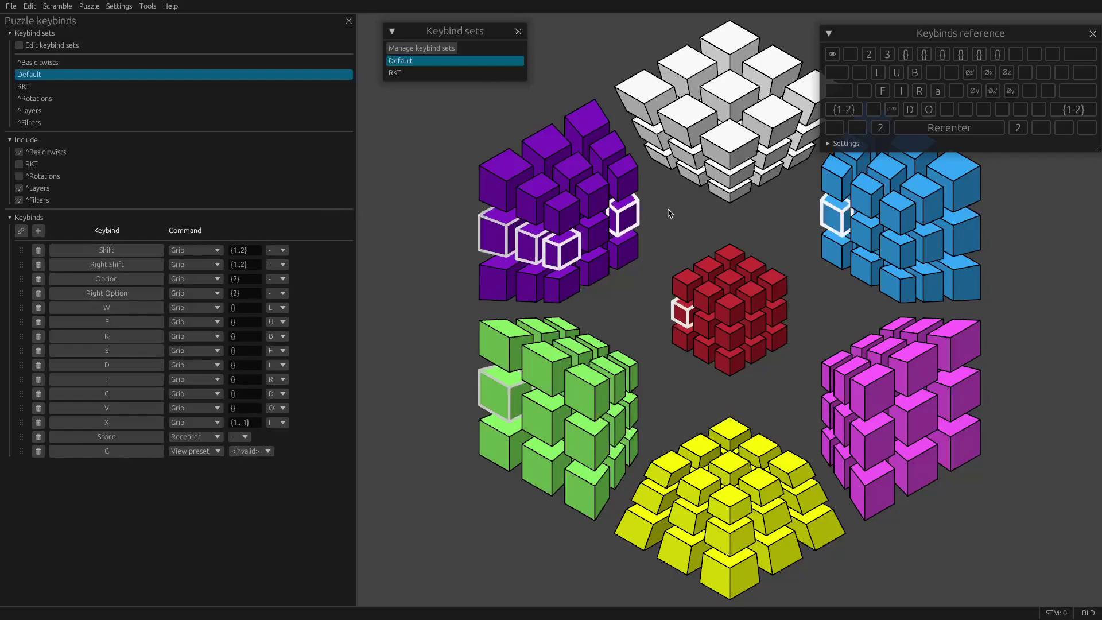
- Enlarge and reposition the keybinds reference, and delete the G keybind from the Default set
drag(823, 151, 706, 253)
drag(1006, 102, 995, 90)
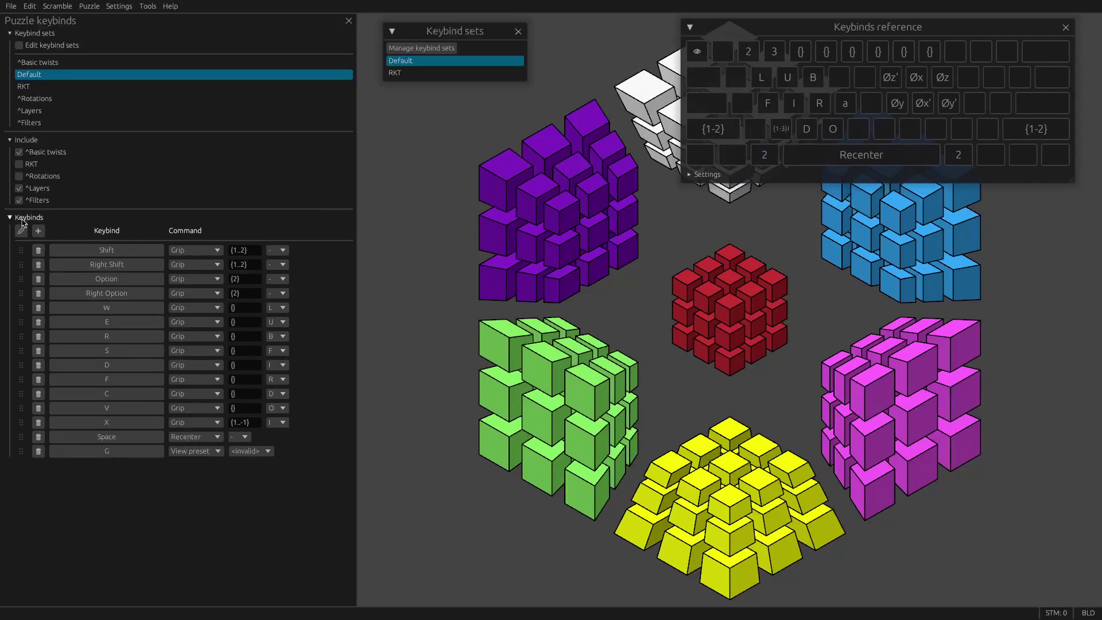
click(38, 451)
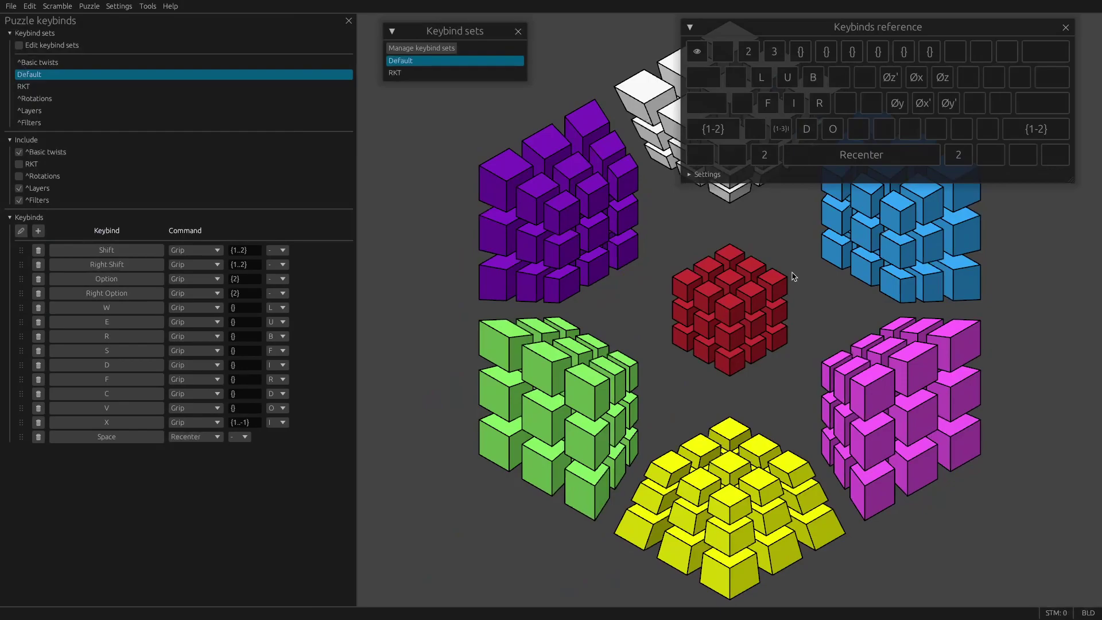
- Look over the RKT and Default keybind sets, and create a new keybind set named Better RKT
click(25, 86)
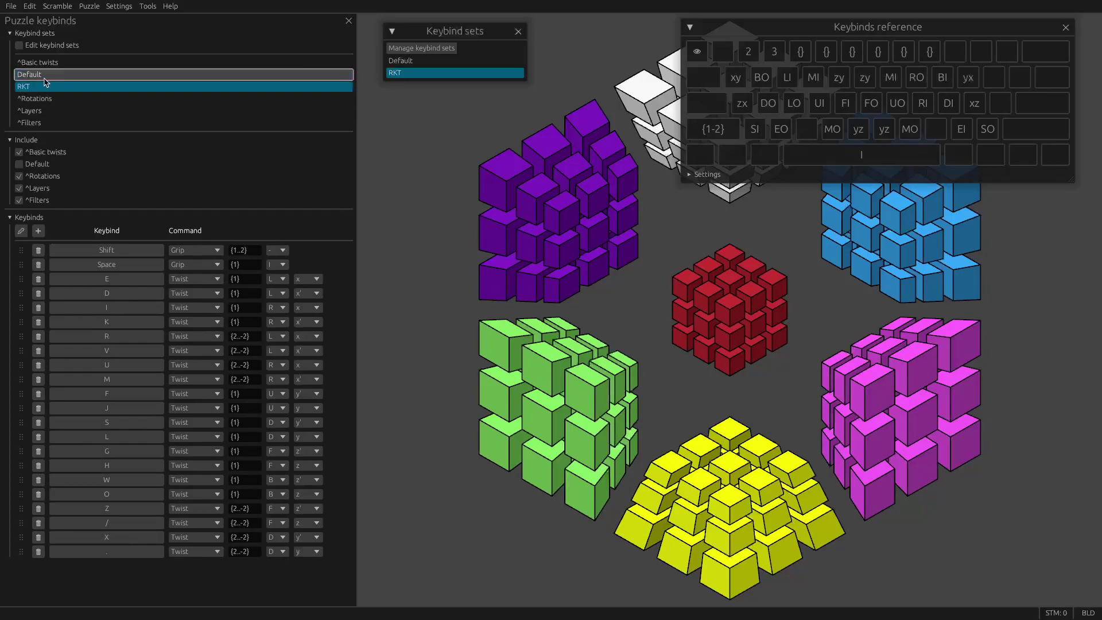
click(45, 79)
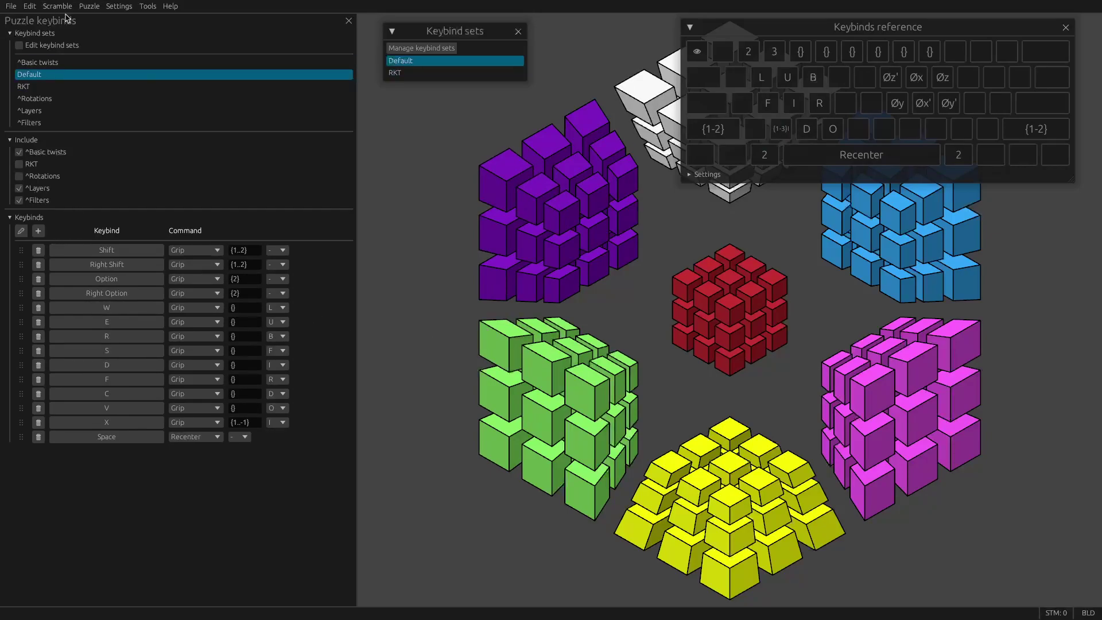
click(49, 48)
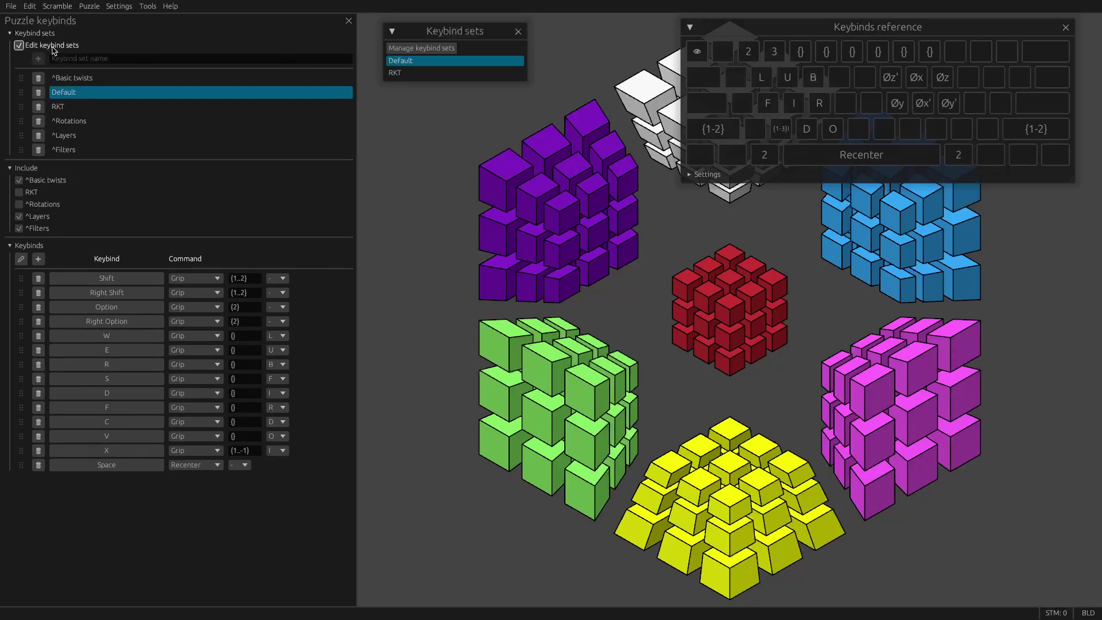
text(Better RKT)
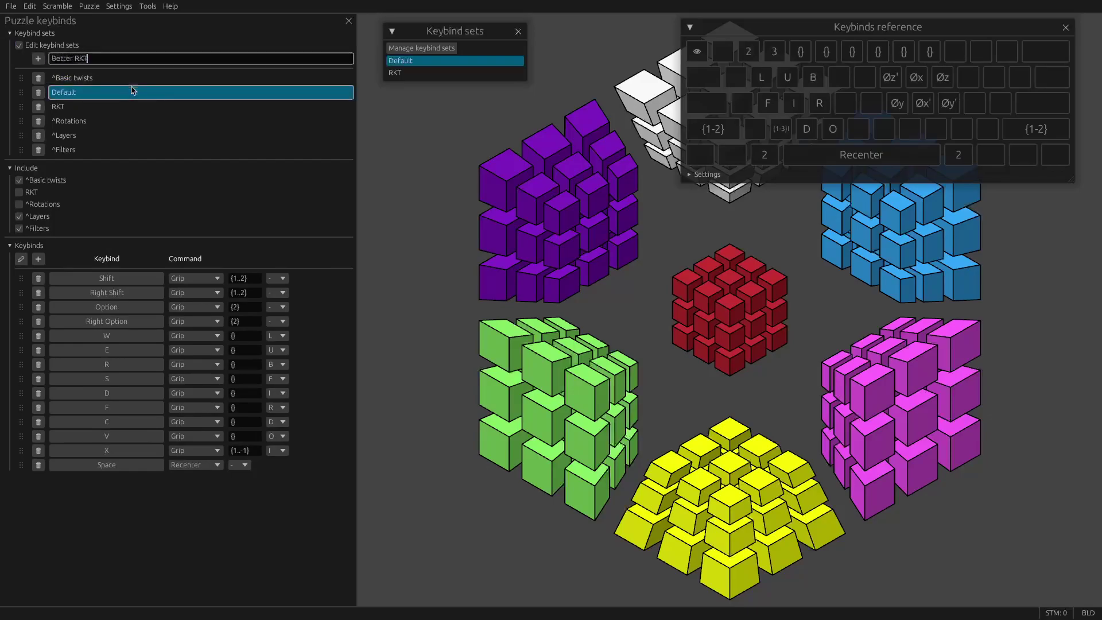
key(Return)
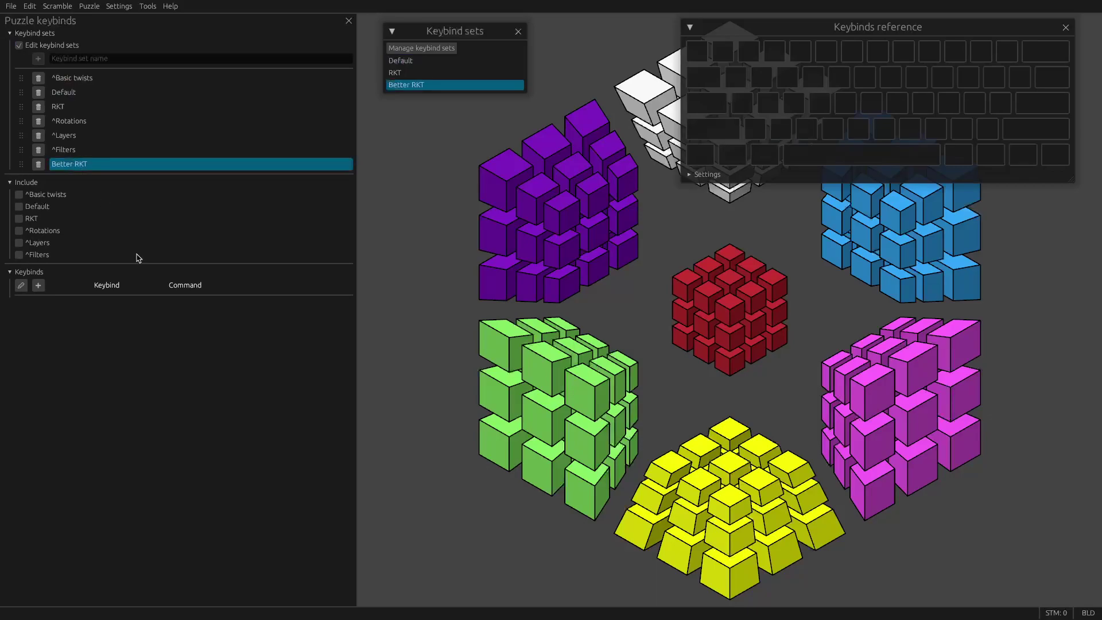
- Add six empty keybinds to the Better RKT set
click(38, 285)
click(39, 285)
click(39, 286)
click(38, 285)
click(38, 285)
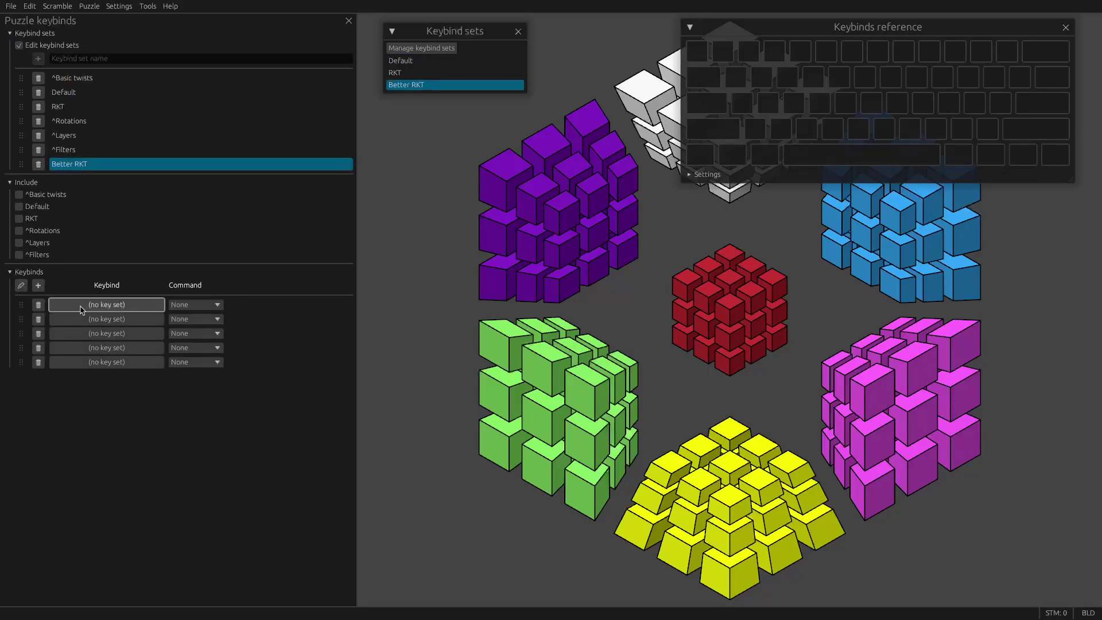
click(39, 285)
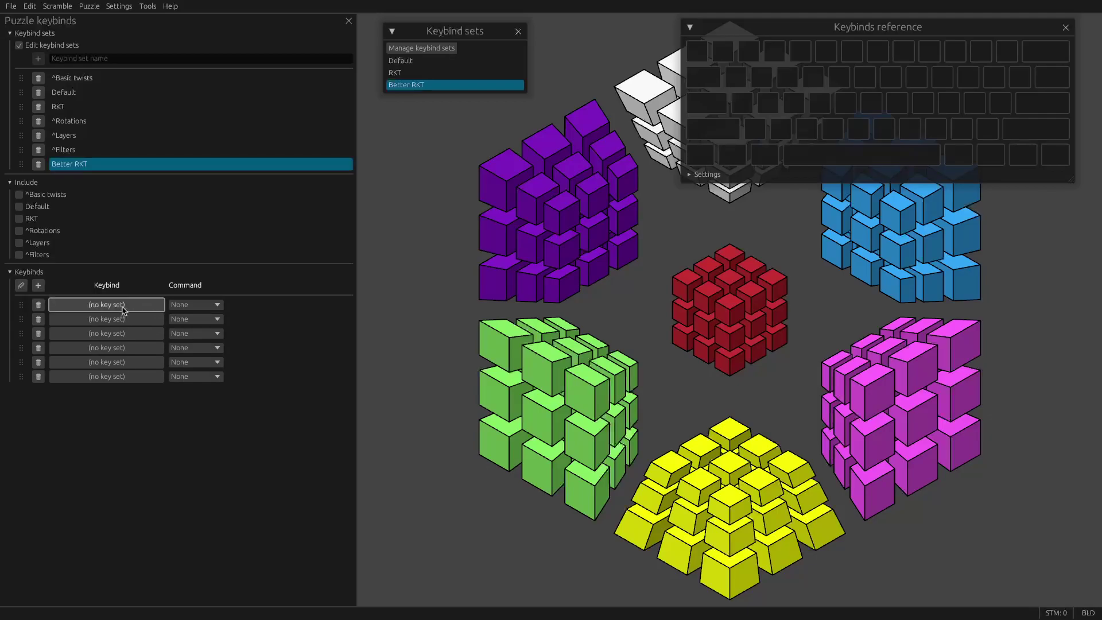
- Assign the E key to the first new keybind and the D key to the second
click(124, 310)
key(e)
key(Return)
click(115, 325)
key(d)
key(Return)
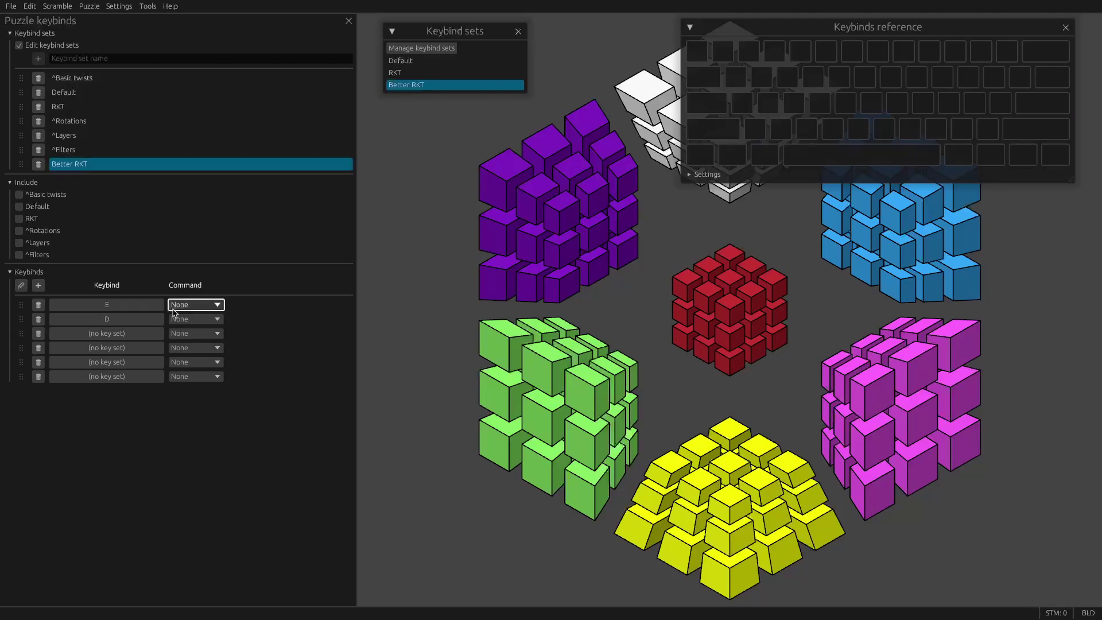
- Set the E and D keybinds to the Twist command with layer mask {1}
click(196, 305)
click(194, 330)
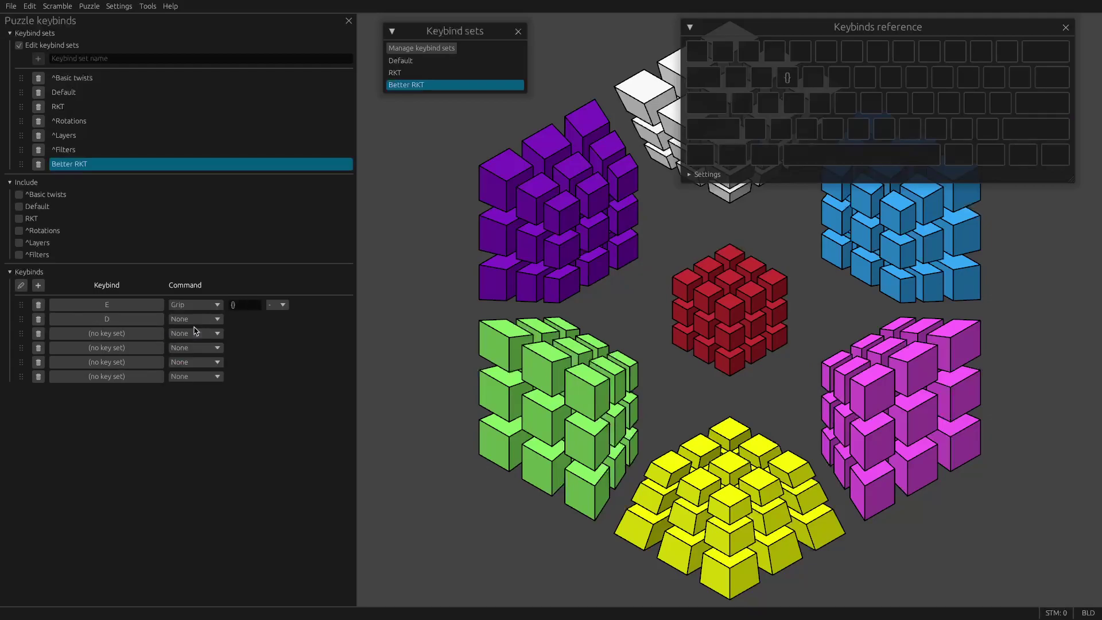
click(195, 304)
click(193, 342)
click(195, 319)
click(195, 357)
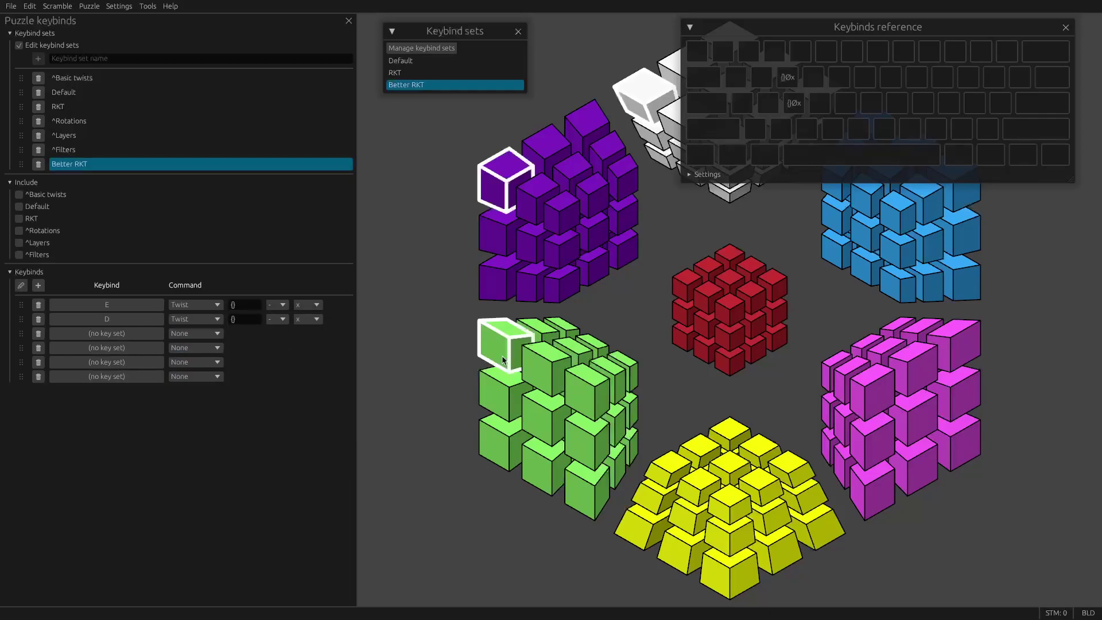
text(1)
click(248, 319)
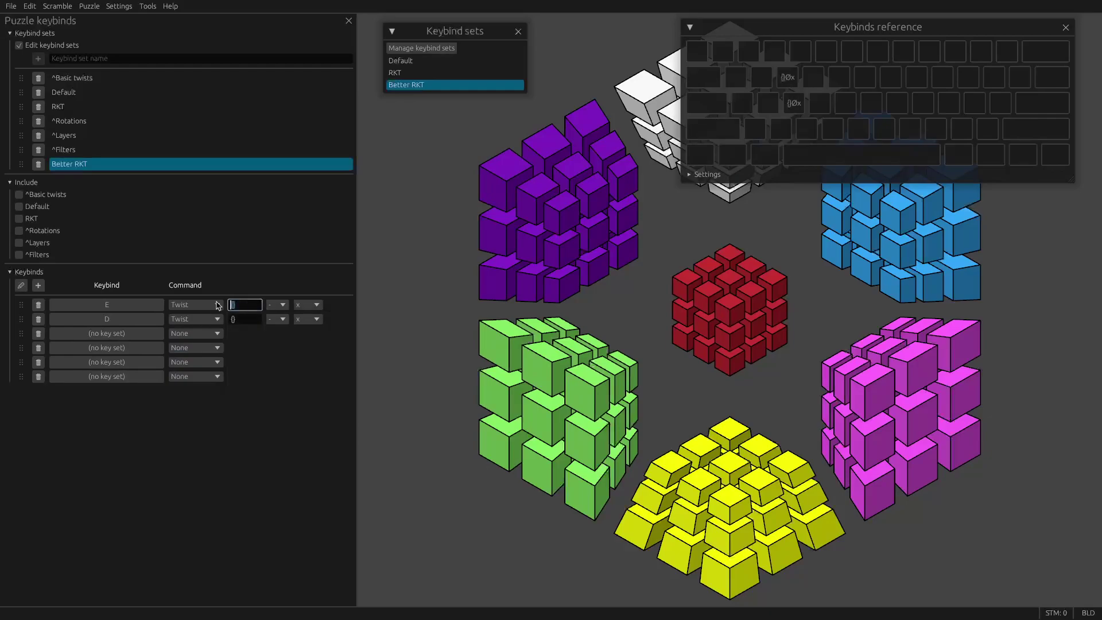
- Set the command of the four remaining keybinds without keys to Twist
click(196, 333)
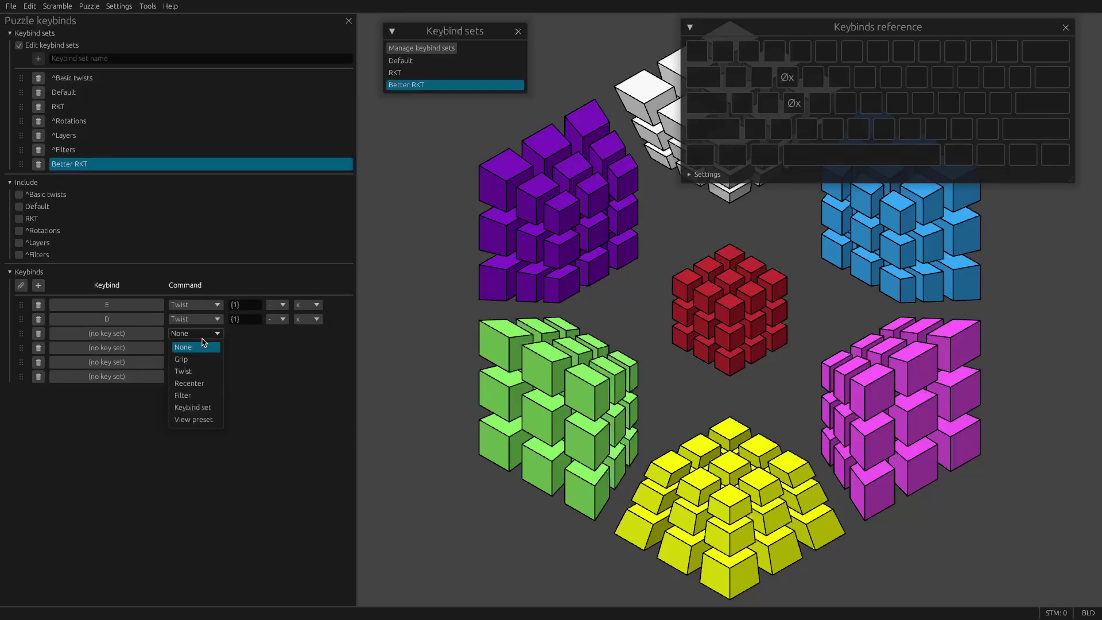
click(184, 371)
click(196, 348)
click(198, 385)
click(196, 362)
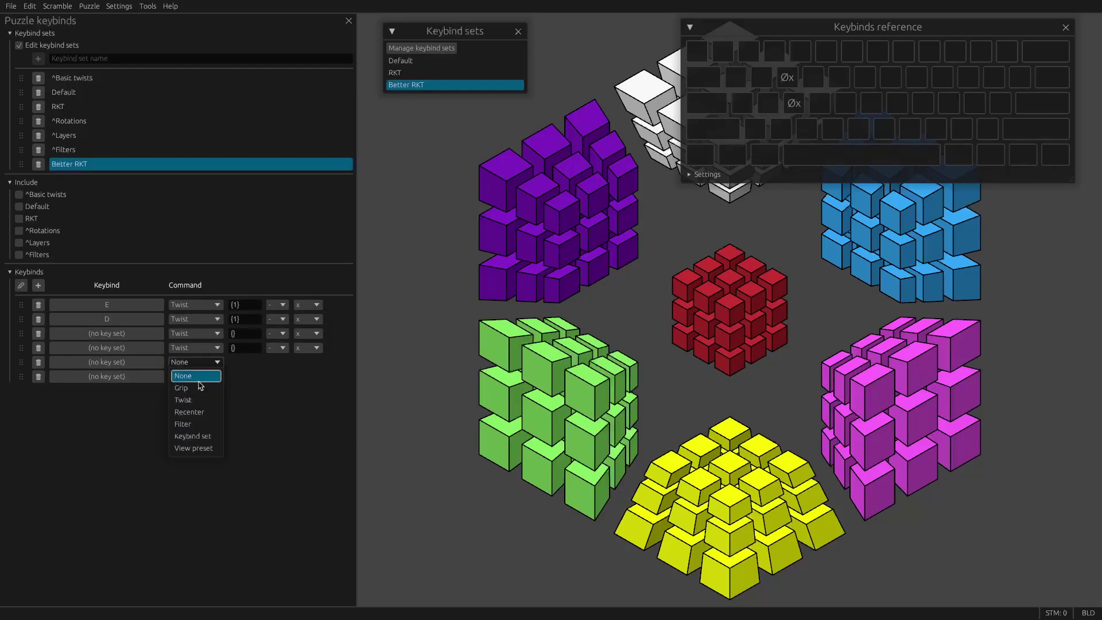
click(197, 399)
click(198, 380)
click(198, 413)
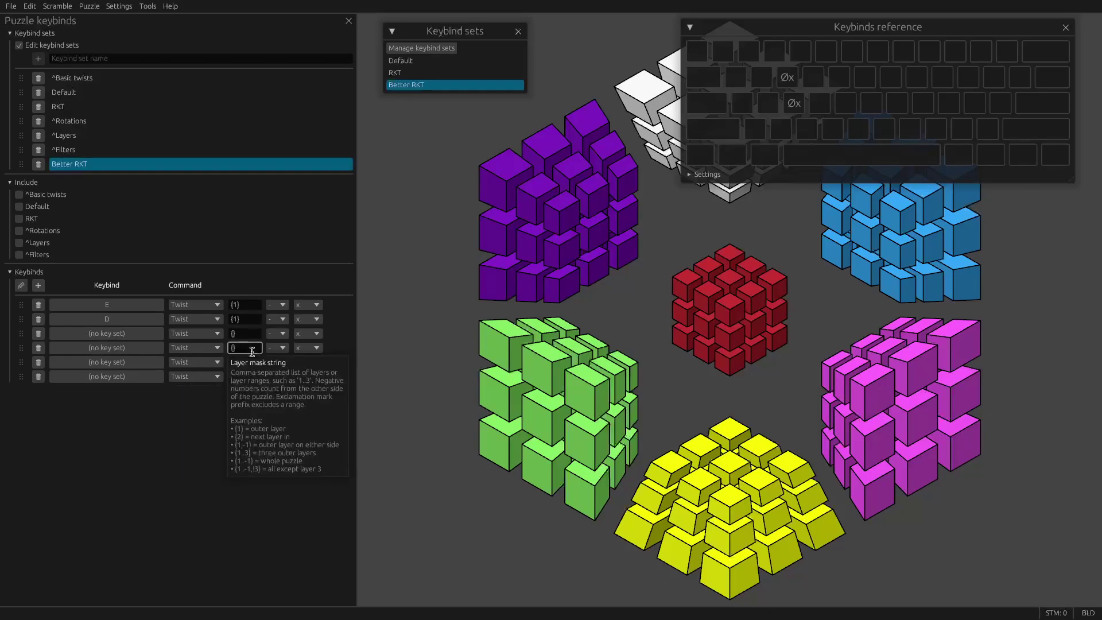
- Assign the S, F and W keys to the third, fourth and fifth keybinds
click(142, 337)
key(s)
key(Return)
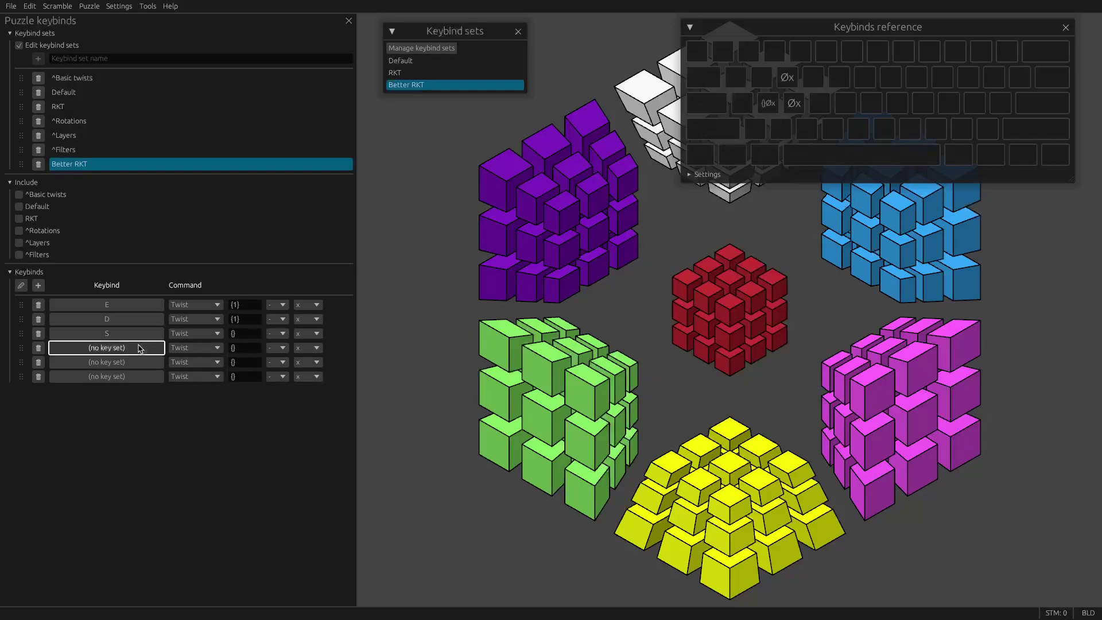
click(134, 348)
key(f)
key(Return)
click(132, 359)
key(w)
key(Return)
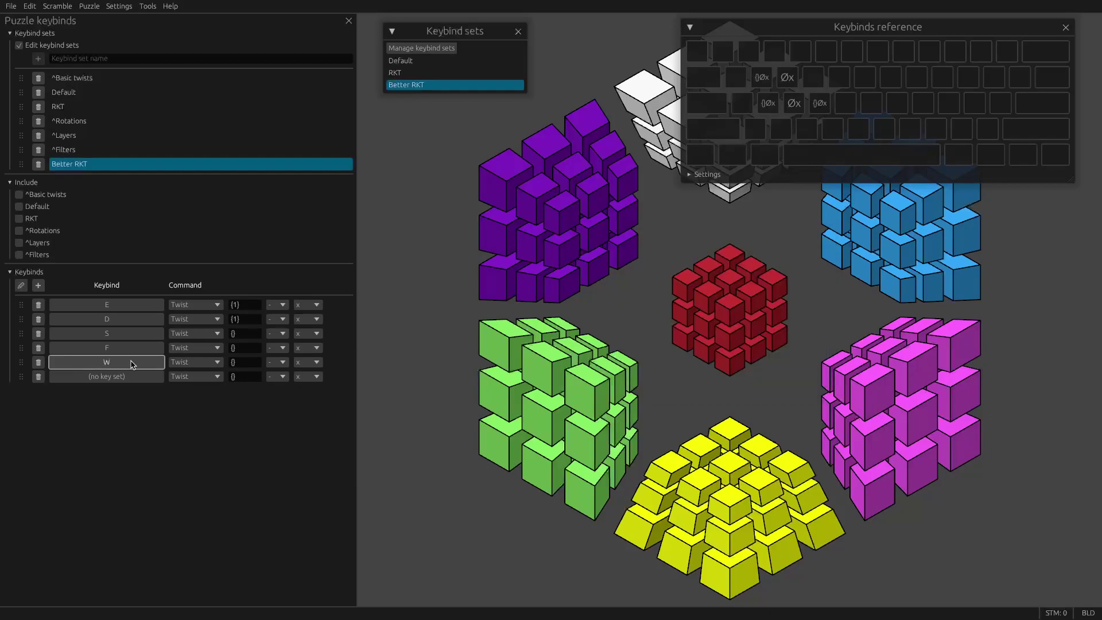
- Assign the R key to the sixth keybind and enlarge the Keybinds reference window
click(109, 374)
key(r)
key(Return)
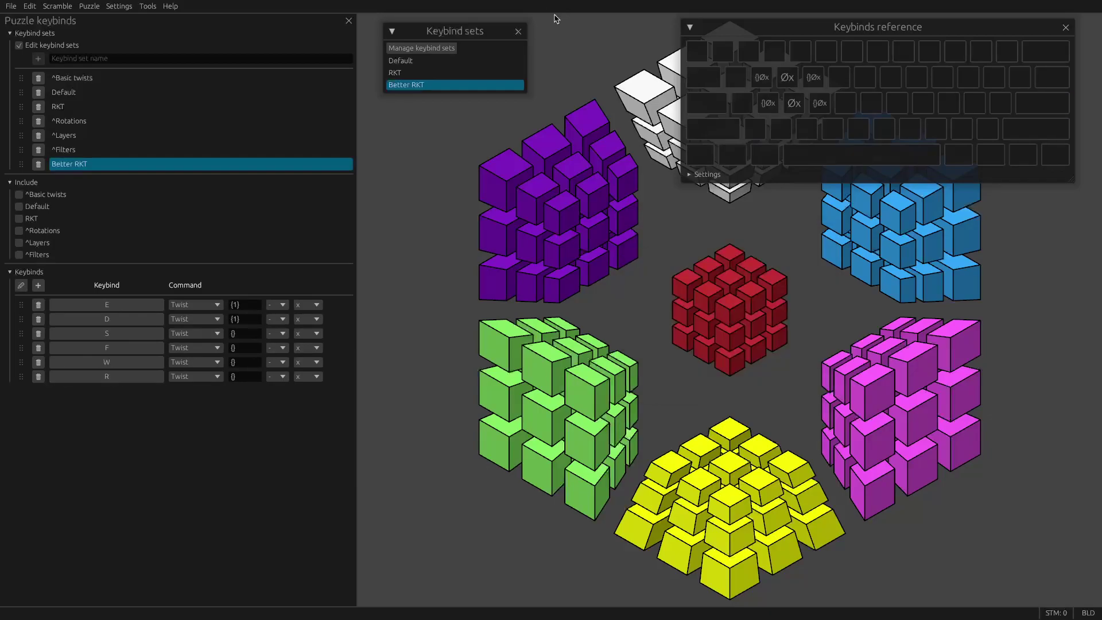
drag(689, 182, 499, 241)
click(226, 361)
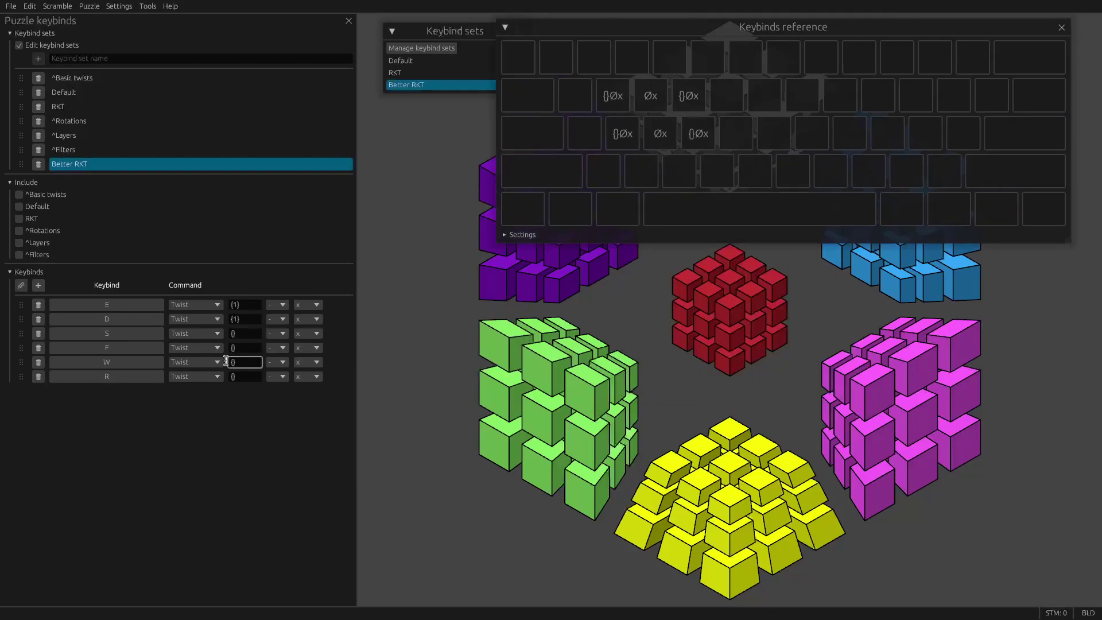
- Set the twist axis of the E and D keybinds to I
click(282, 307)
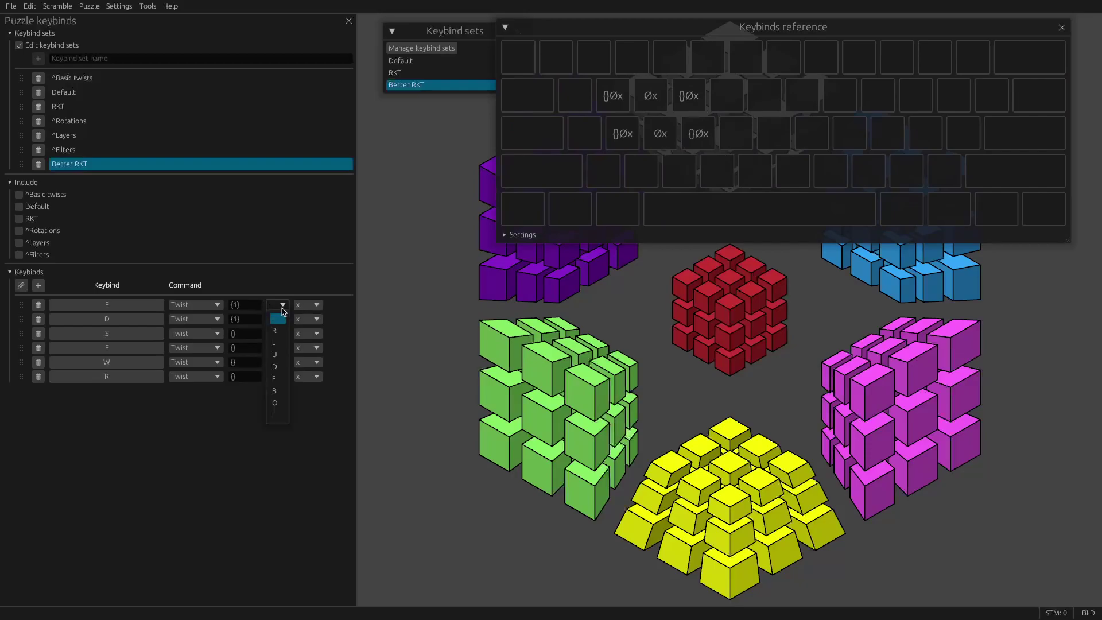
click(273, 415)
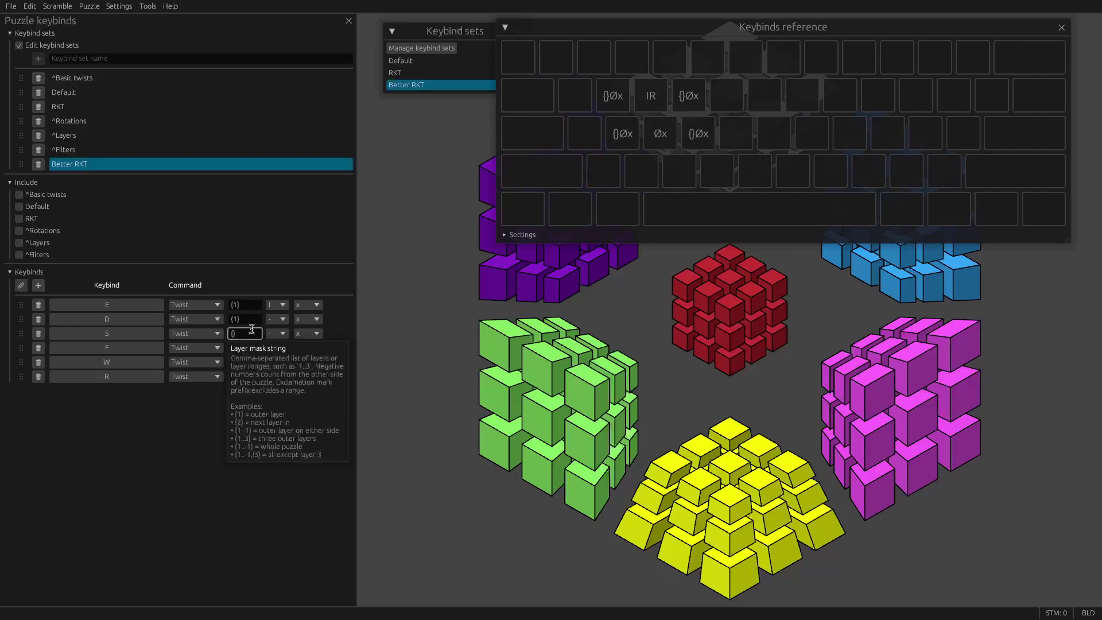
click(277, 320)
click(275, 429)
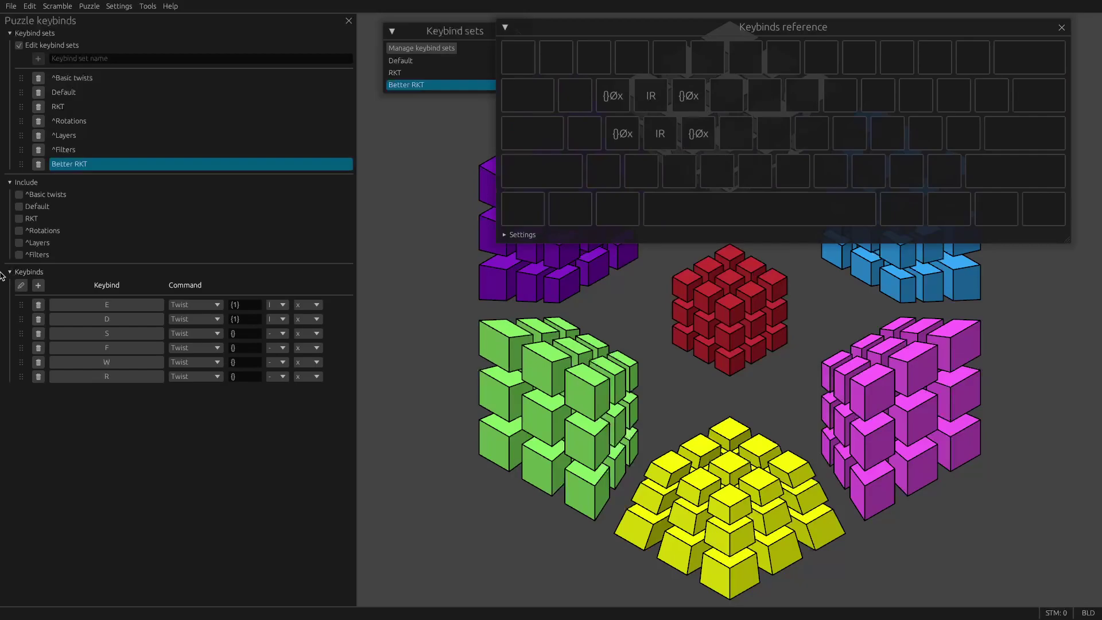
- Edit the keybinds as text, adding four copies of the KeyD block below it, and apply the changes
click(21, 285)
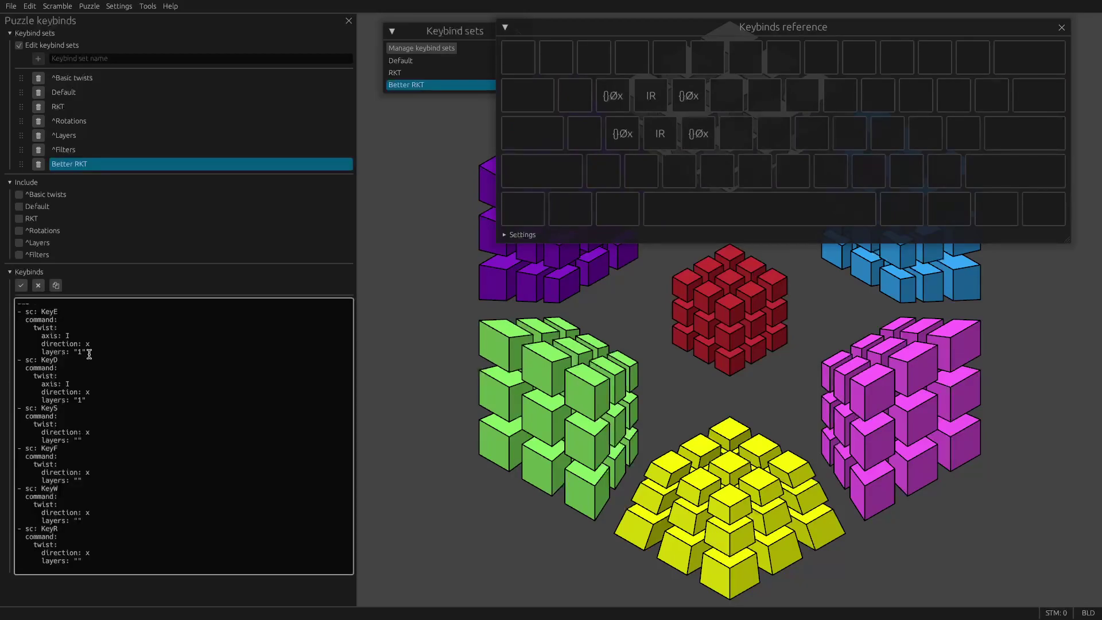
drag(98, 405, 108, 354)
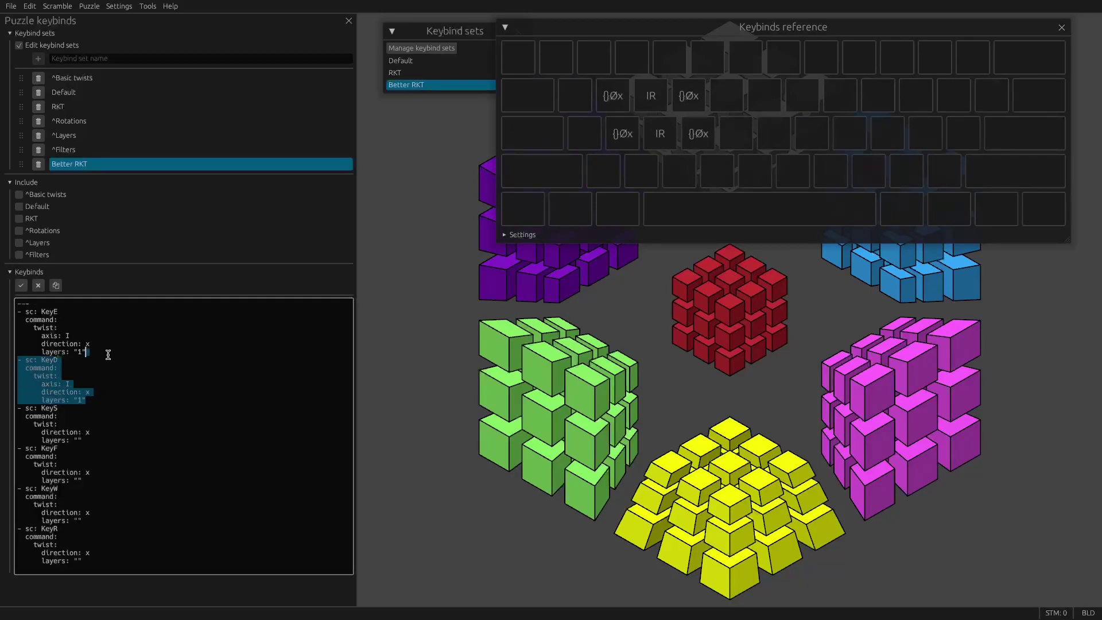
click(105, 400)
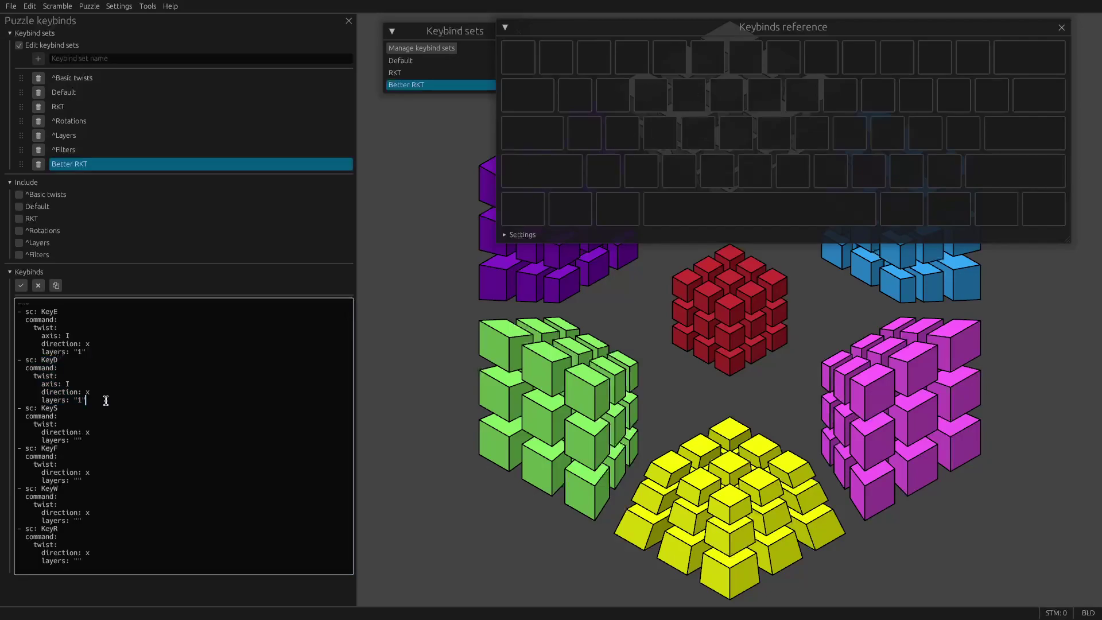
key(ctrl+v)
key(ctrl+v)
key(ctrl+v)
key(ctrl+v)
click(22, 286)
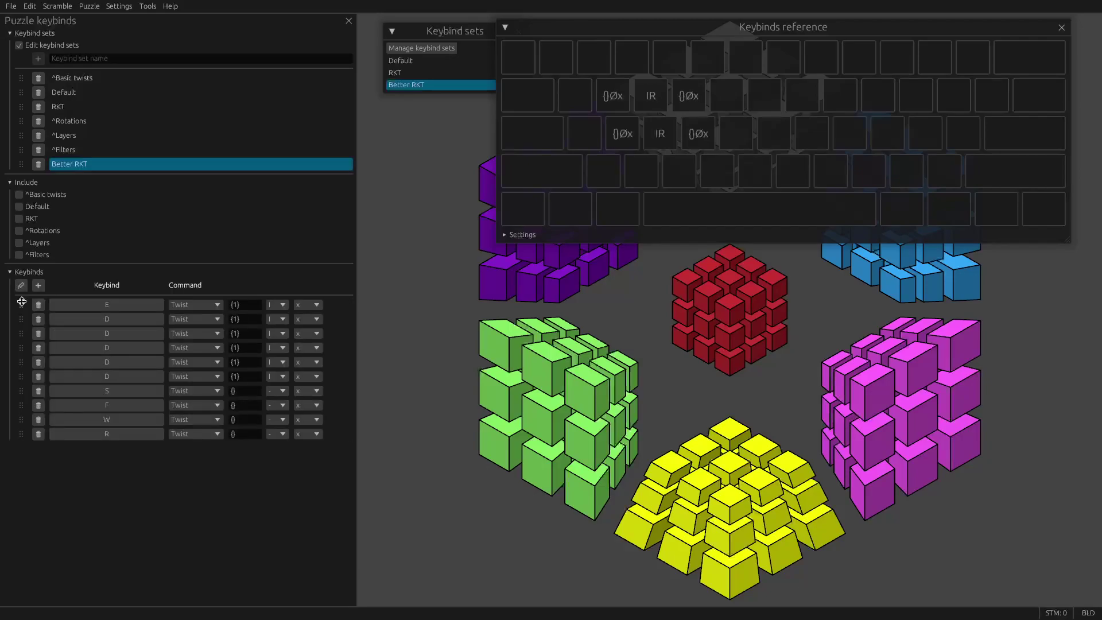
- Reassign the four duplicated D keybinds to the S, F, W and R keys
click(134, 338)
key(s)
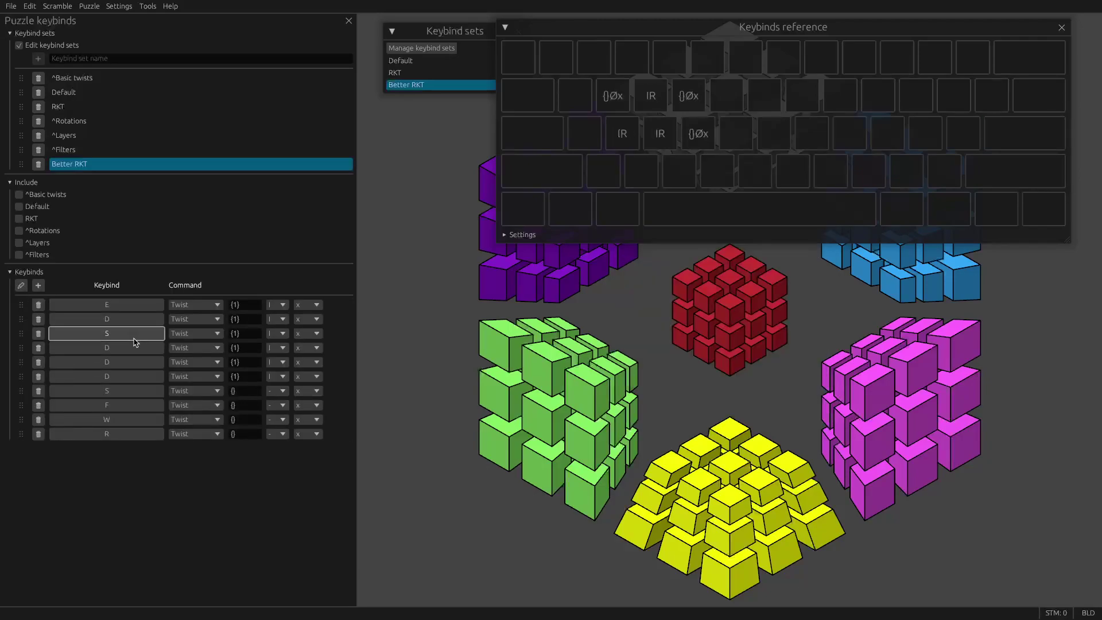
click(134, 347)
key(f)
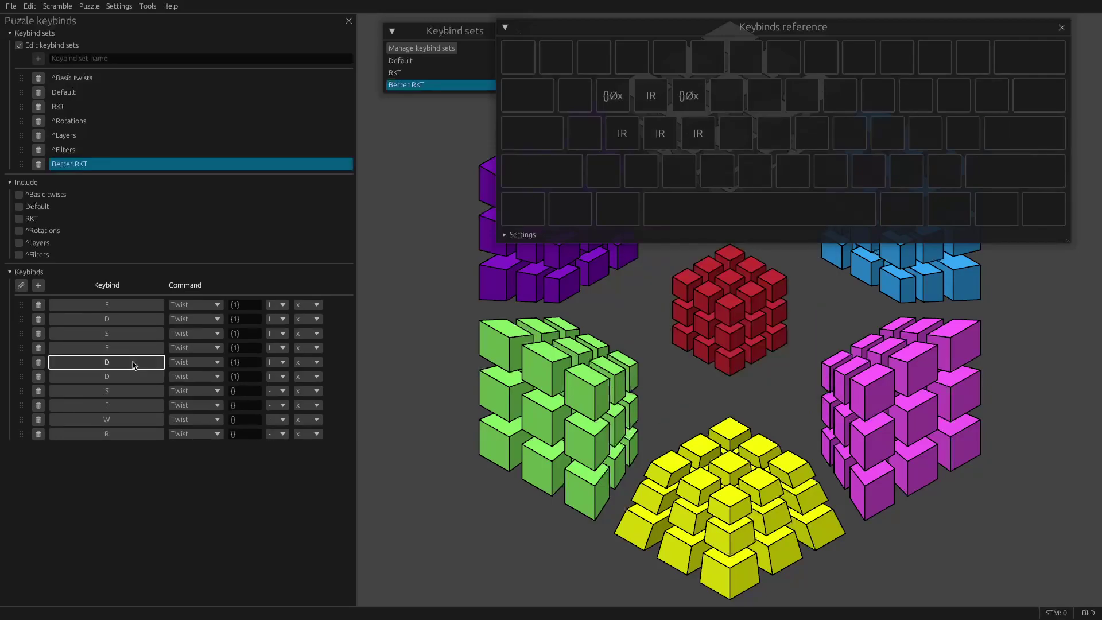
click(135, 362)
key(w)
click(131, 376)
key(r)
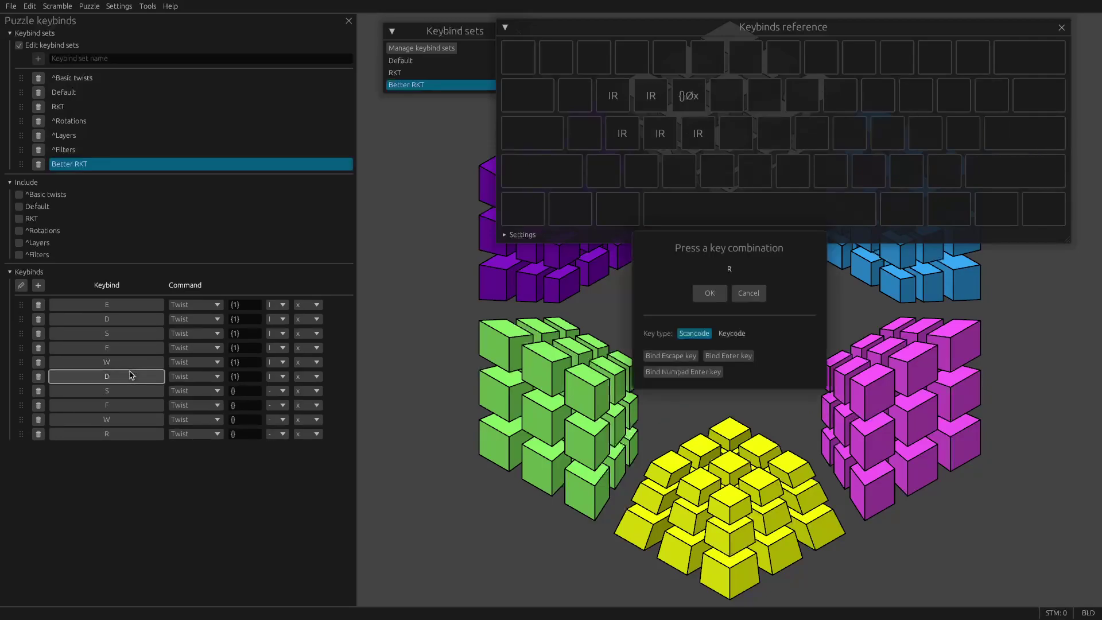
click(131, 376)
key(r)
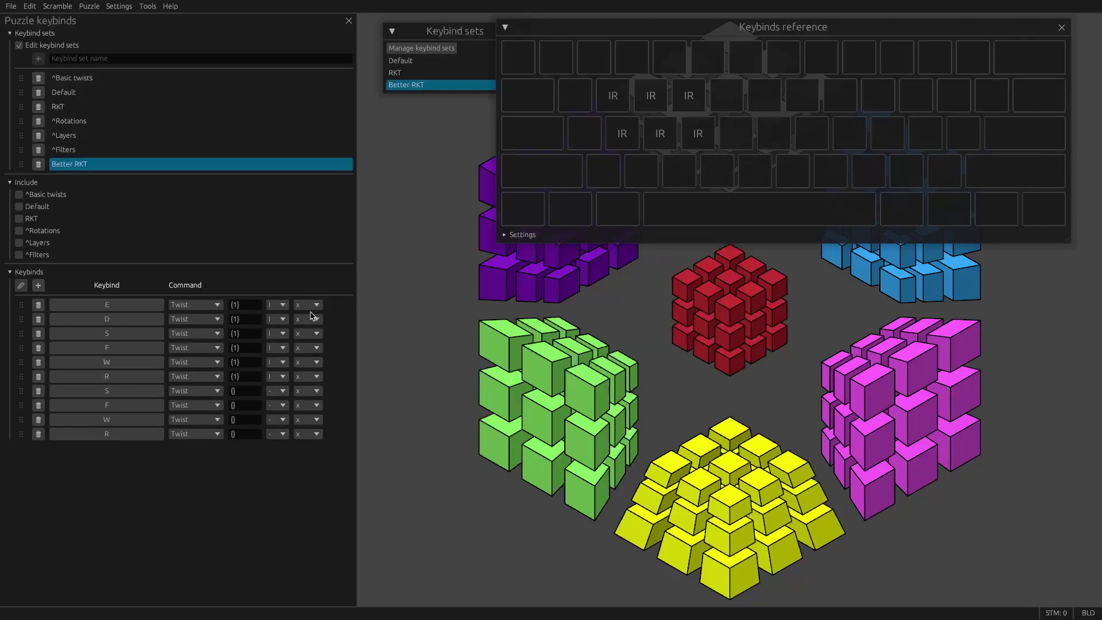
- Test the E, W, R and D keybinds on the puzzle
key(e)
key(w)
key(r)
key(d)
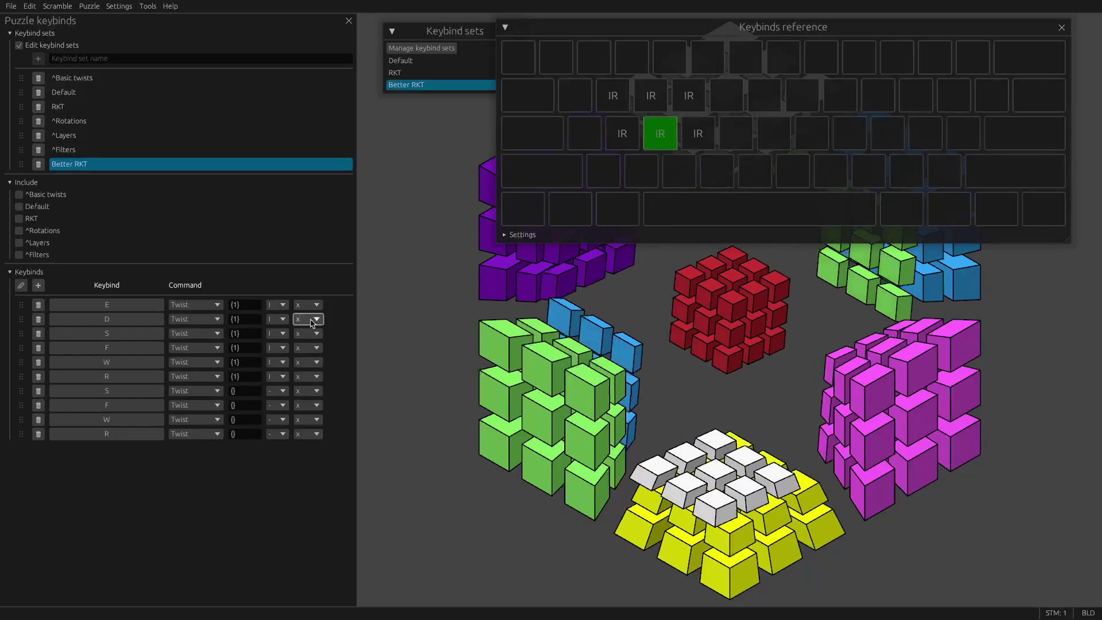
- Set the twist direction of the D keybind to x' and of the S keybind with layer mask {1} to y
click(313, 321)
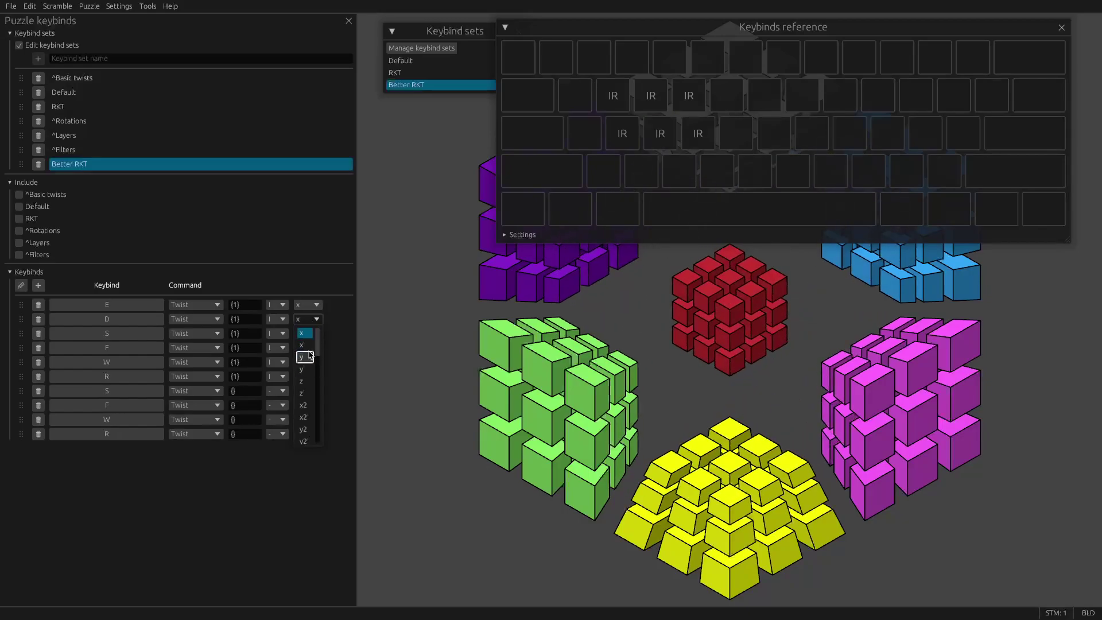
click(302, 345)
click(308, 334)
click(309, 337)
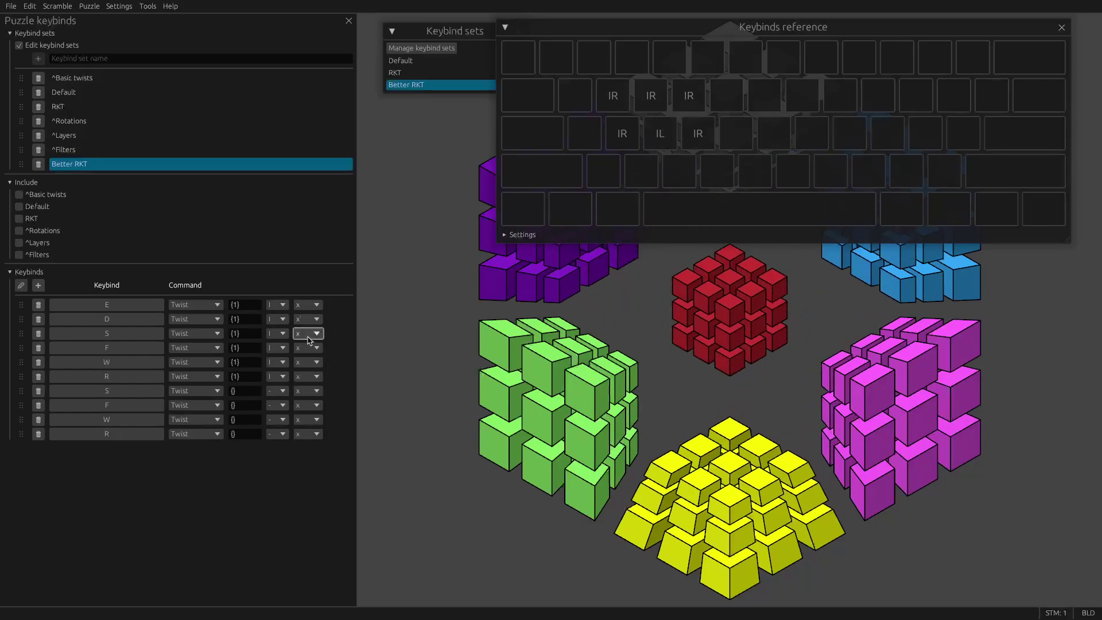
key(s)
key(s)
key(s)
key(s)
key(s)
key(s)
click(307, 337)
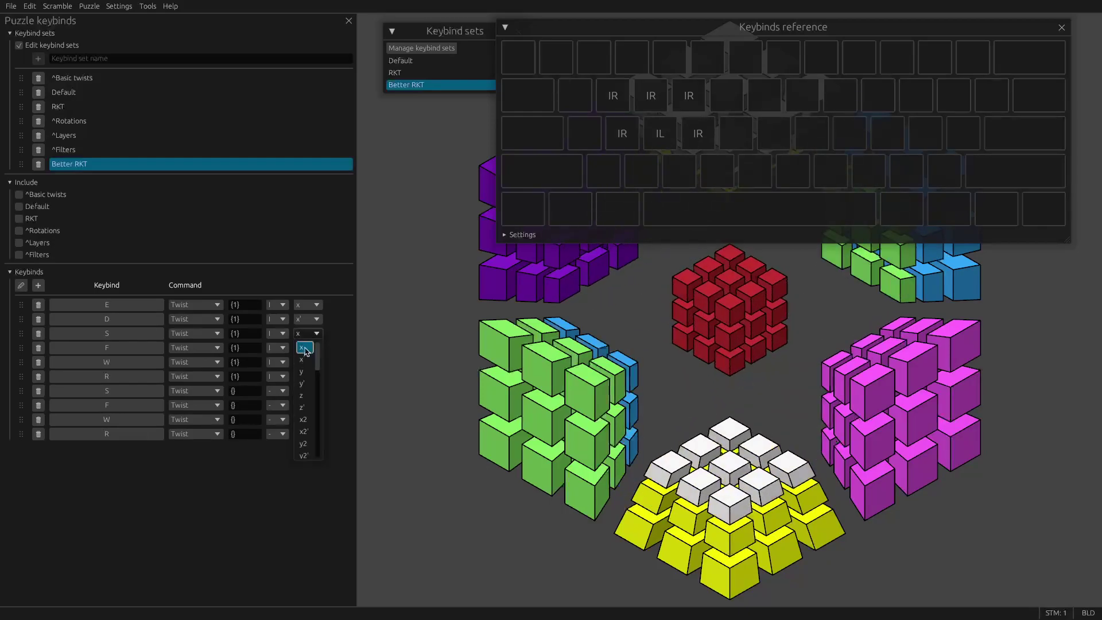
click(305, 372)
- Set the twist directions of the {1} keybinds to y' for F, z' for W and z for R
click(309, 348)
click(304, 398)
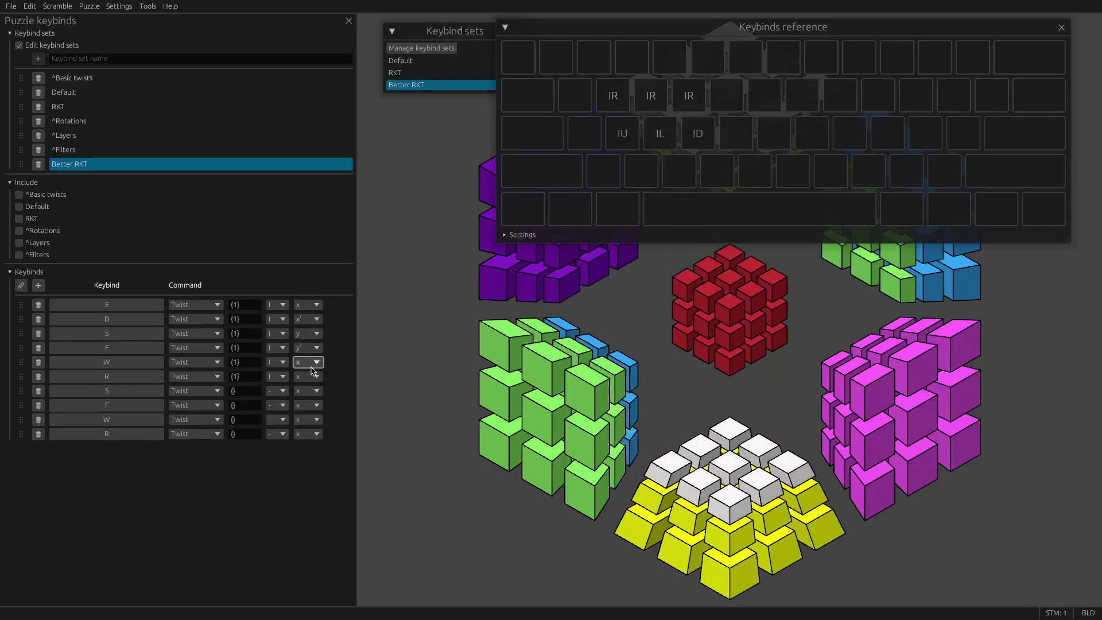
click(308, 362)
click(309, 440)
click(309, 377)
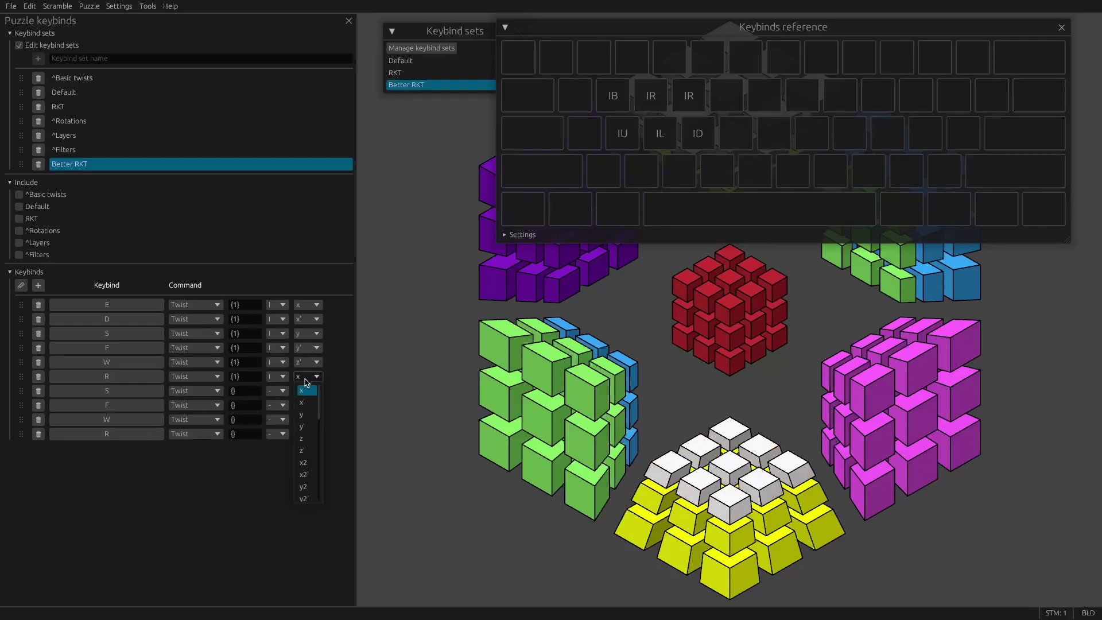
click(304, 439)
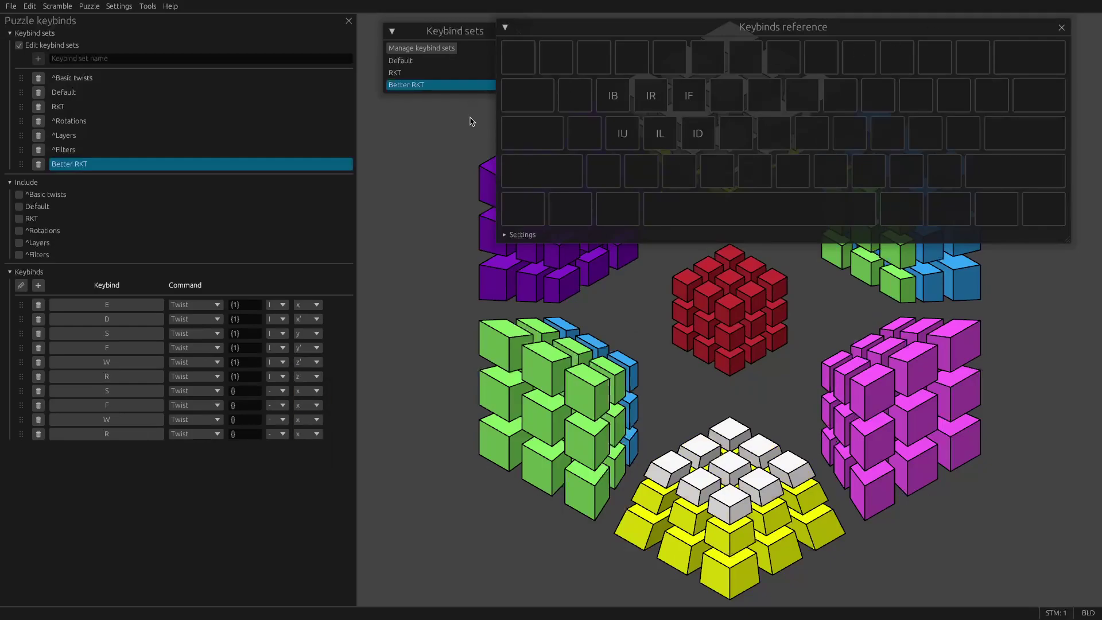
- Shrink the Keybinds reference window and test the E, D, S, F, W and R twists on the puzzle
drag(497, 241, 732, 165)
key(e)
key(d)
key(f)
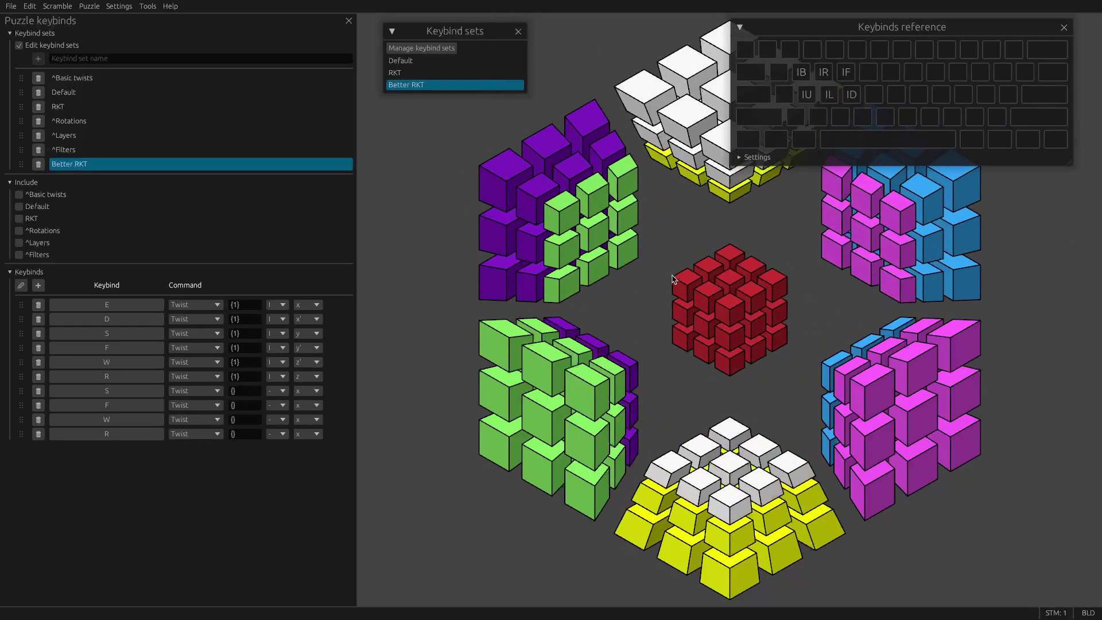
key(s)
key(e)
key(r)
key(d)
key(s)
key(r)
key(e)
key(w)
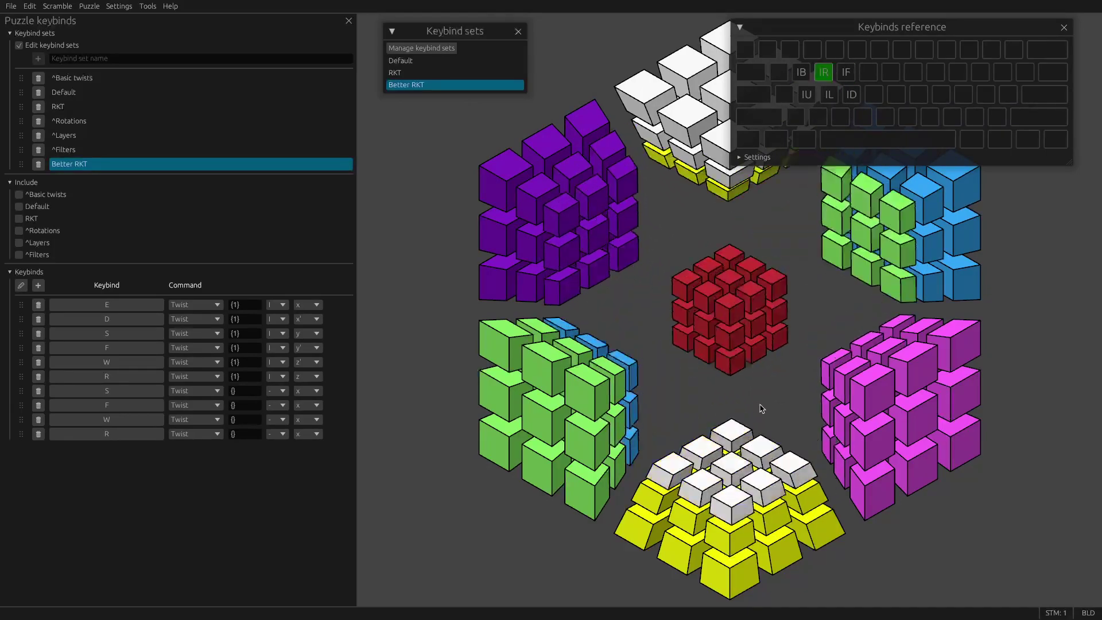
key(e)
key(w)
key(d)
key(f)
key(s)
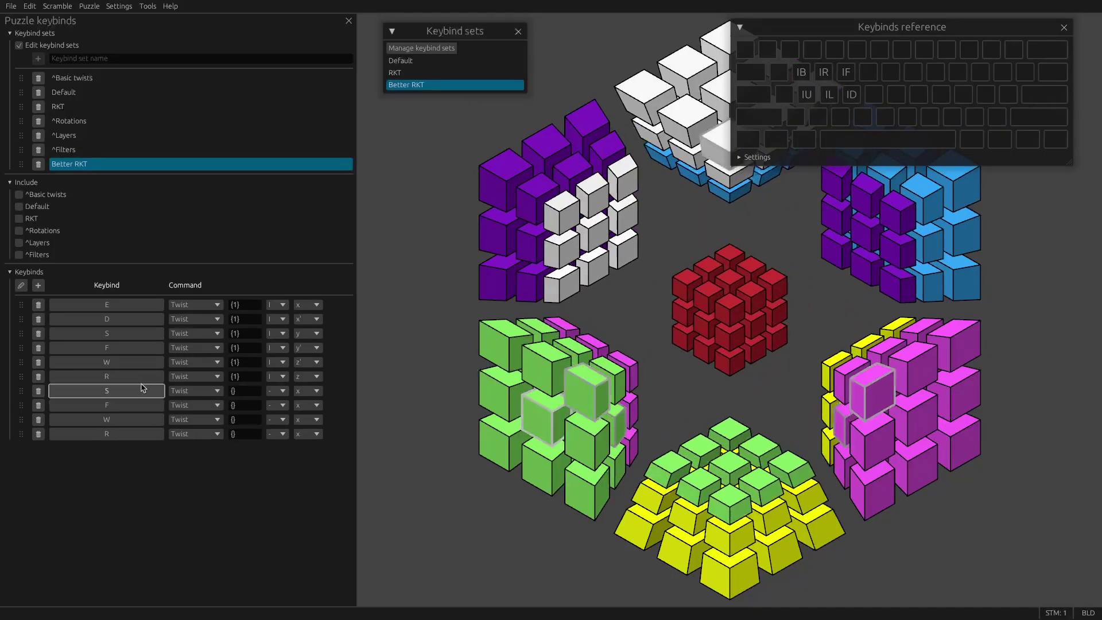
- Delete the redundant F, W and R keybinds that have empty layer masks
click(39, 405)
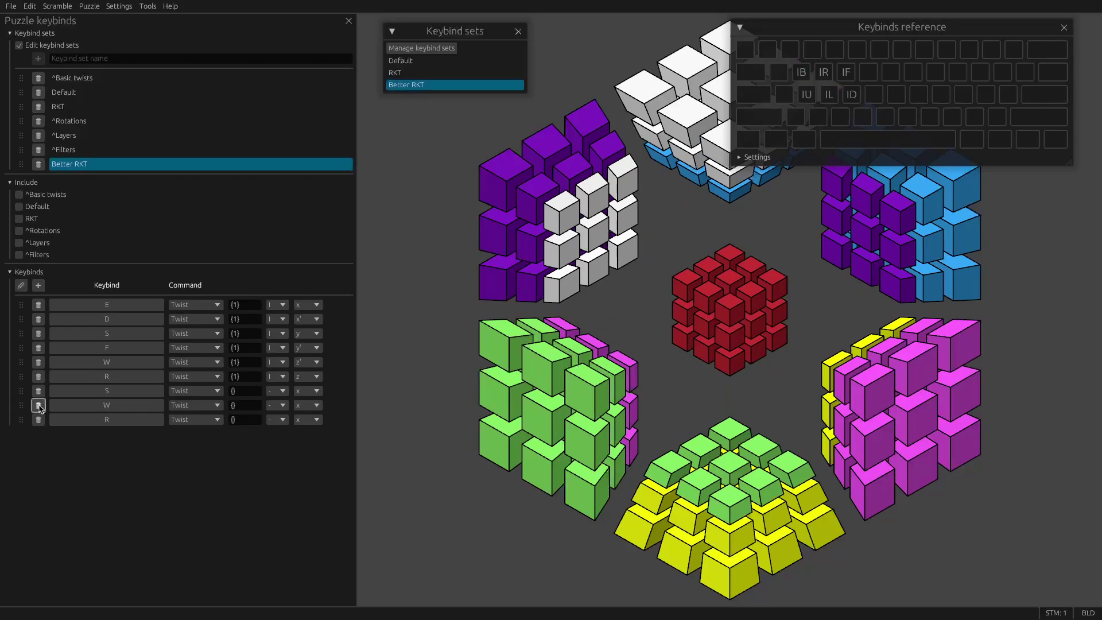
click(38, 405)
click(38, 406)
- Include the ^Basic twists set in Better RKT and try its U twist on the puzzle
click(195, 390)
click(249, 409)
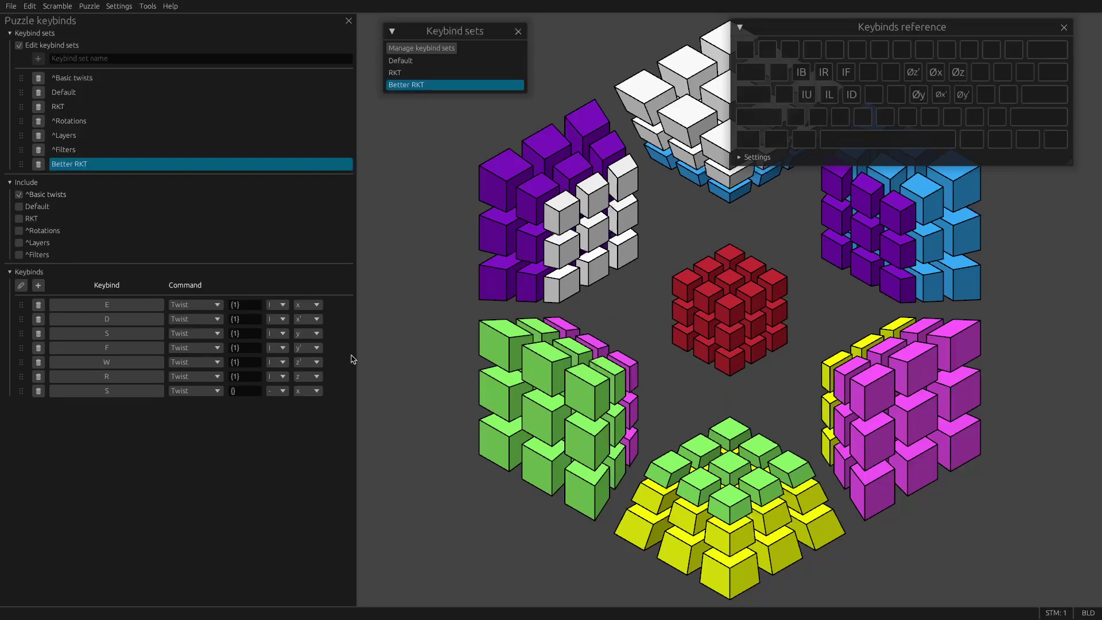
key(u)
- Change the last keybind to the F key with the Grip command, layer mask {1} and axis R
click(140, 393)
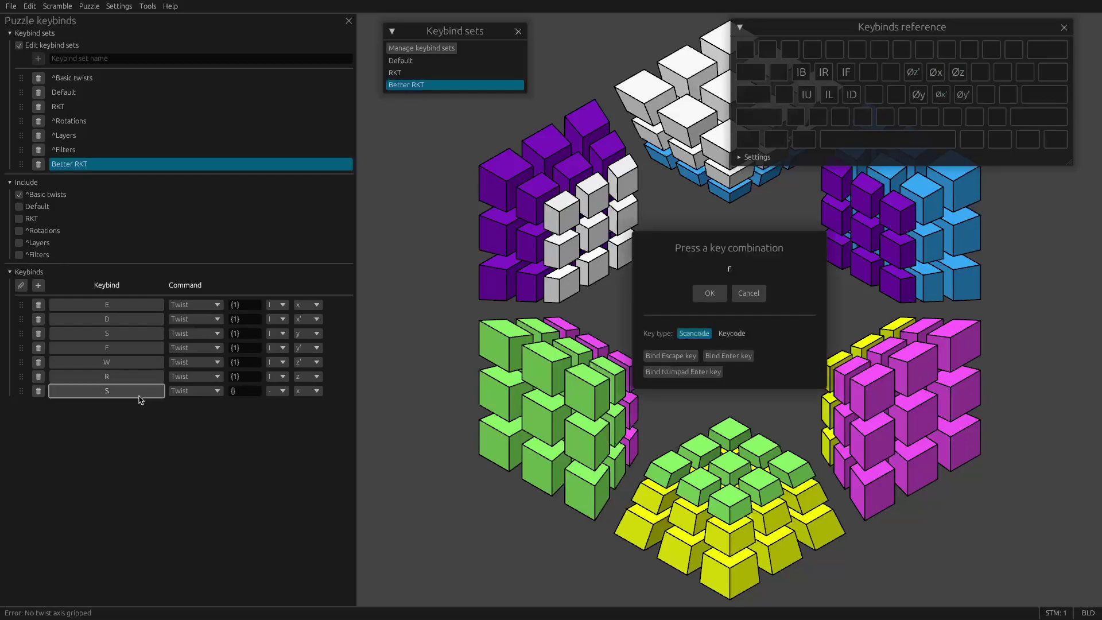
key(Return)
click(196, 390)
click(191, 425)
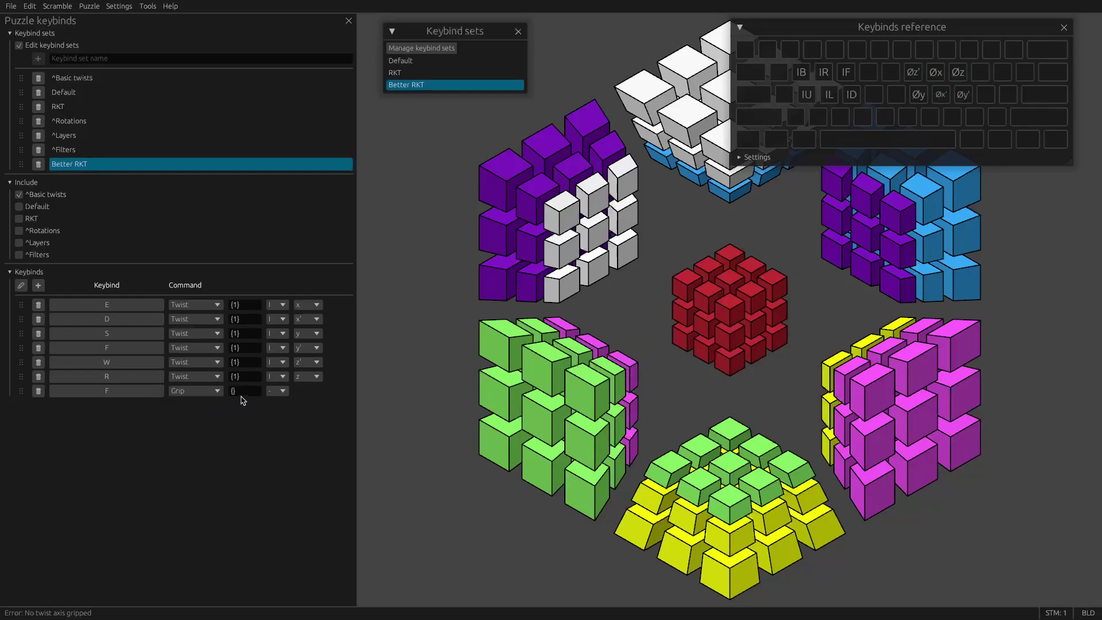
click(279, 391)
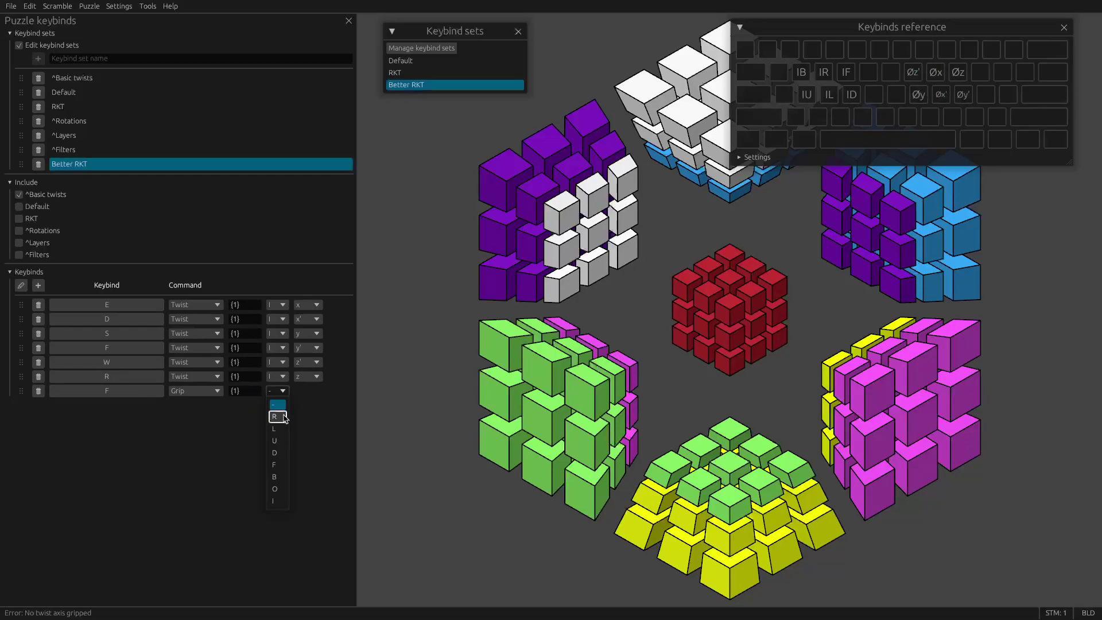
click(284, 416)
- Try the F keybind on the puzzle and undo the test twists
click(497, 348)
key(super+z)
key(ctrl+z)
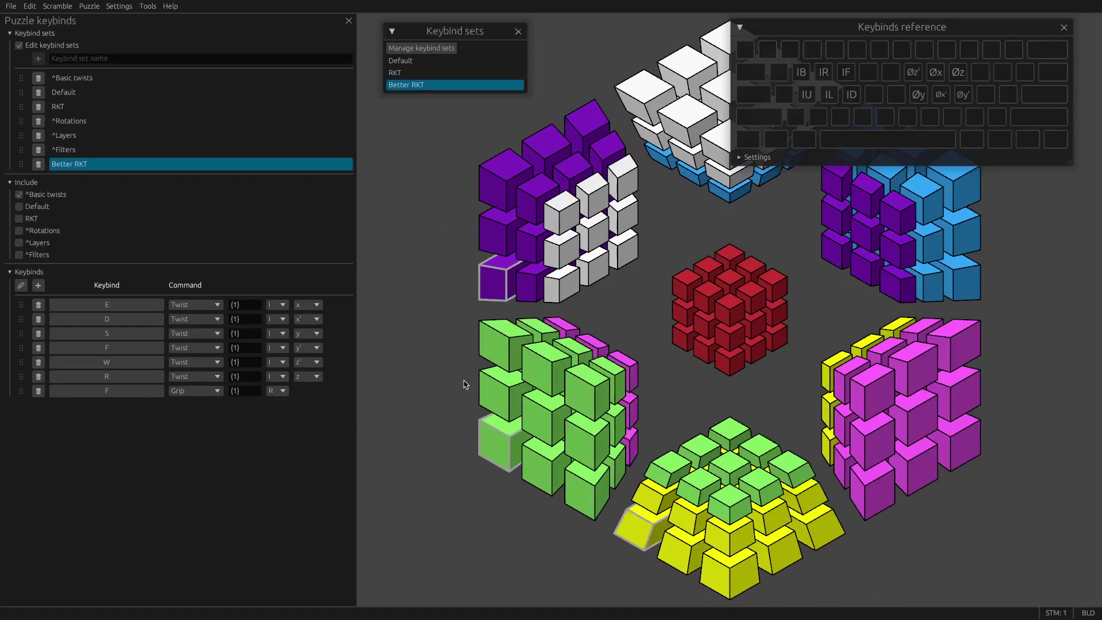
key(f)
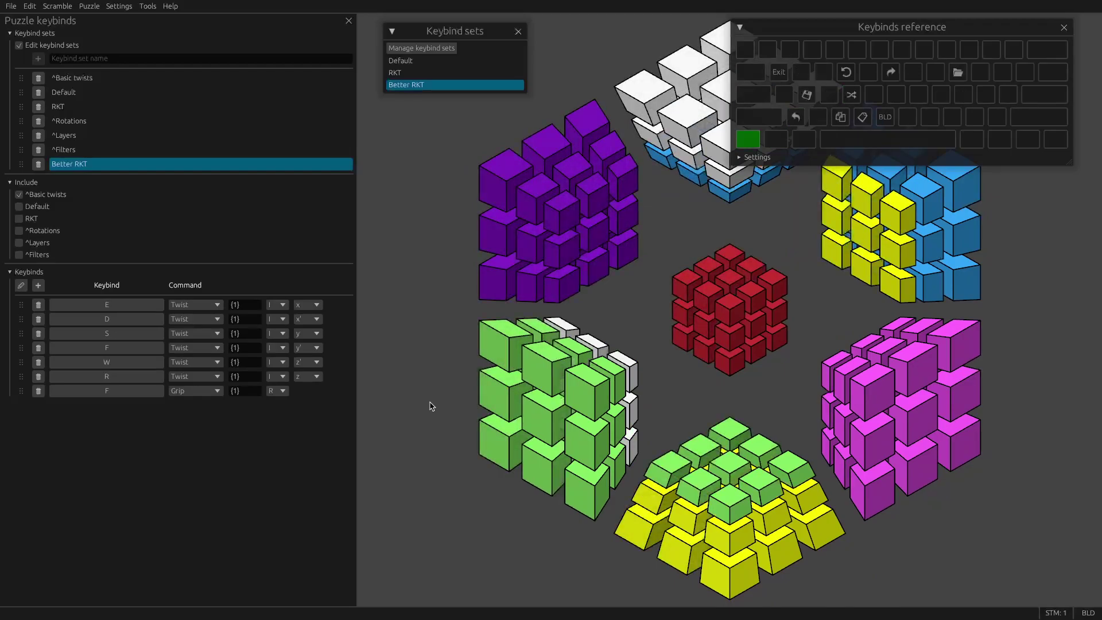
key(ctrl+z)
key(f)
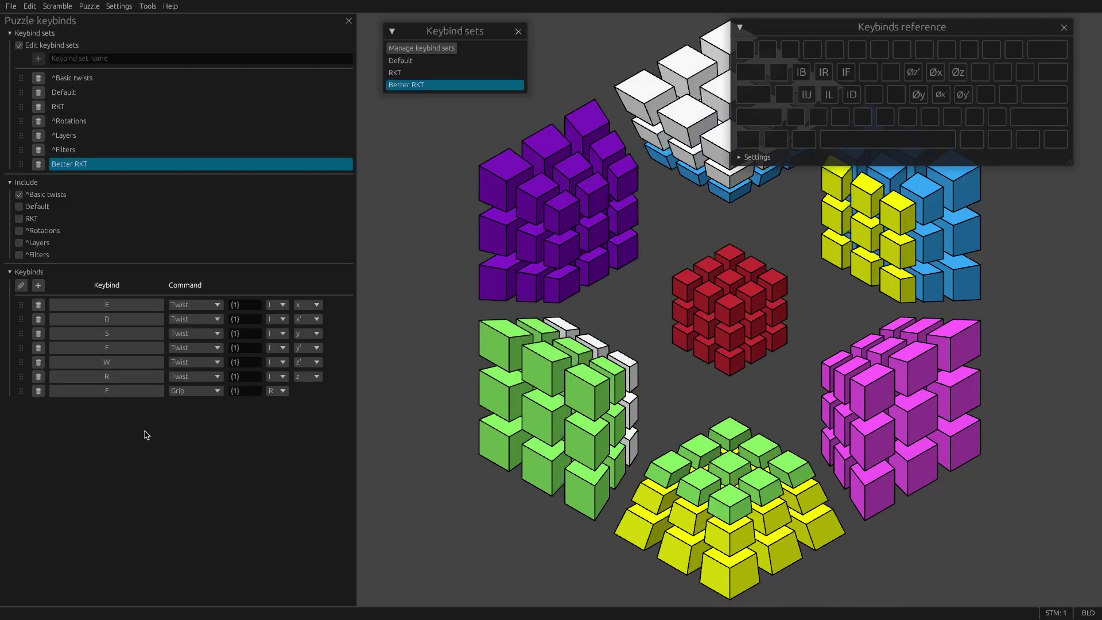
key(ctrl+z)
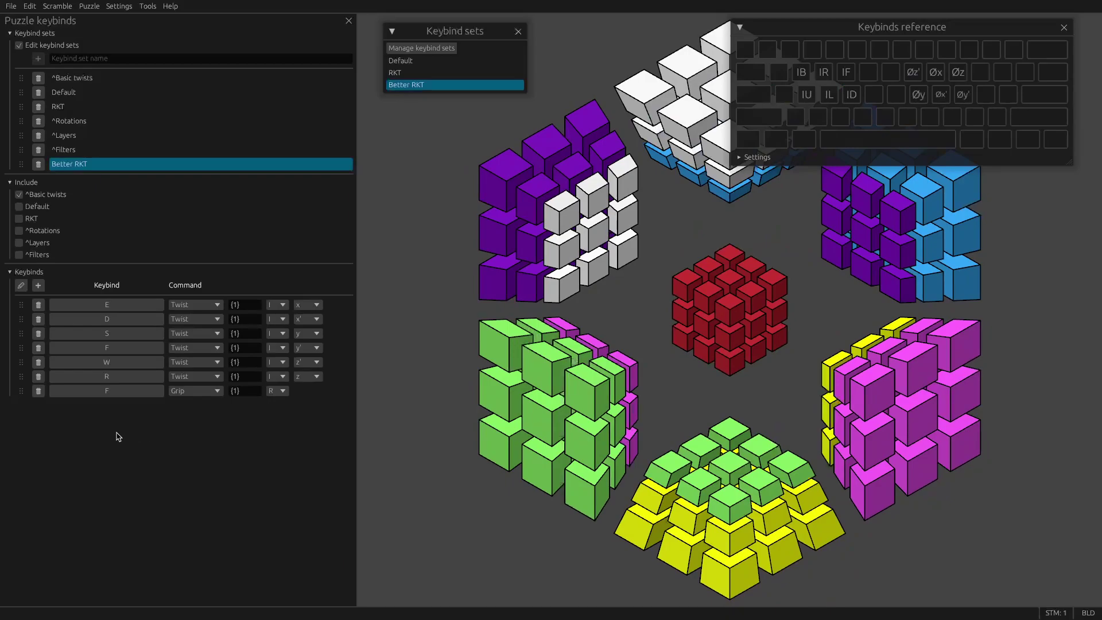
- Reassign the Grip keybind to G and test gripping the R layer with the I, J, K and L twists
click(127, 392)
key(g)
key(g)
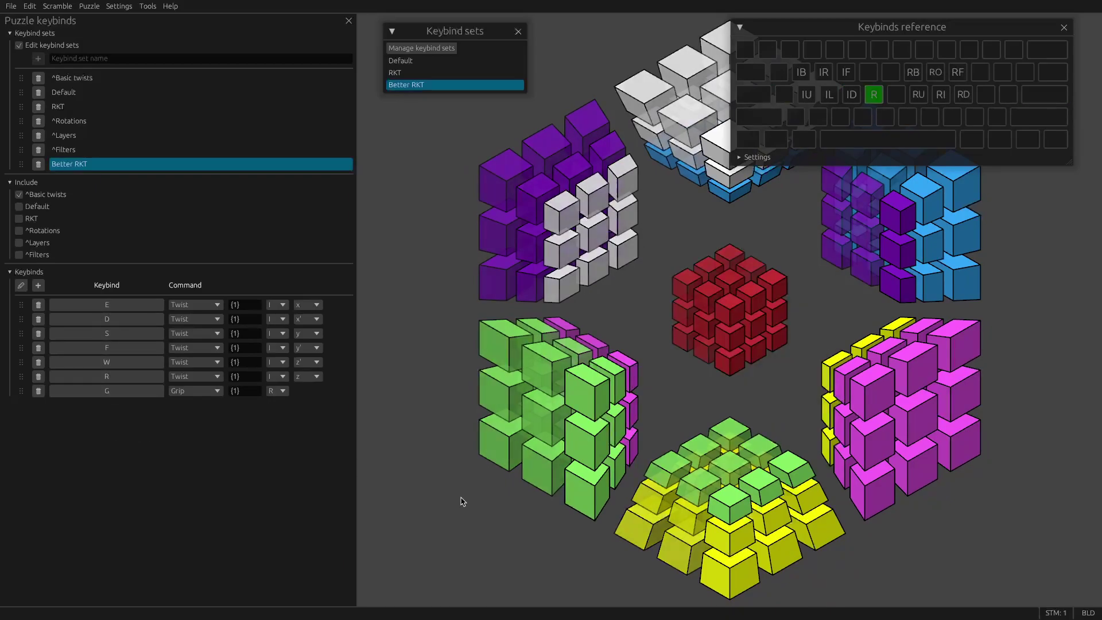
key(i)
key(j)
key(k)
key(l)
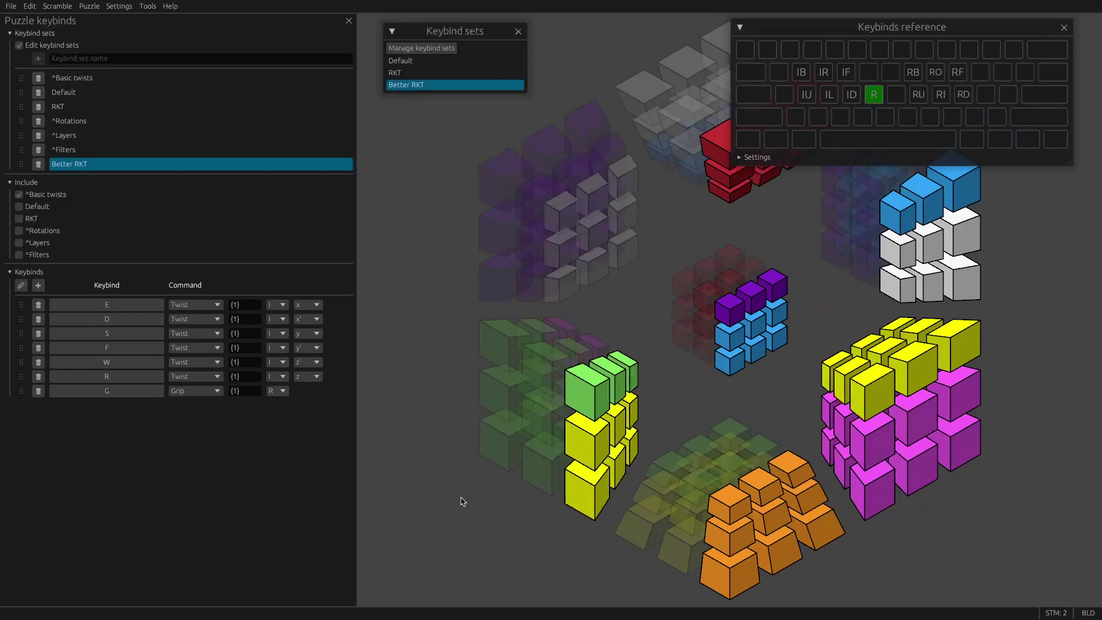
- Try the U, I and E twist keybinds on the puzzle while toggling the R layer grip
key(u)
key(i)
key(g)
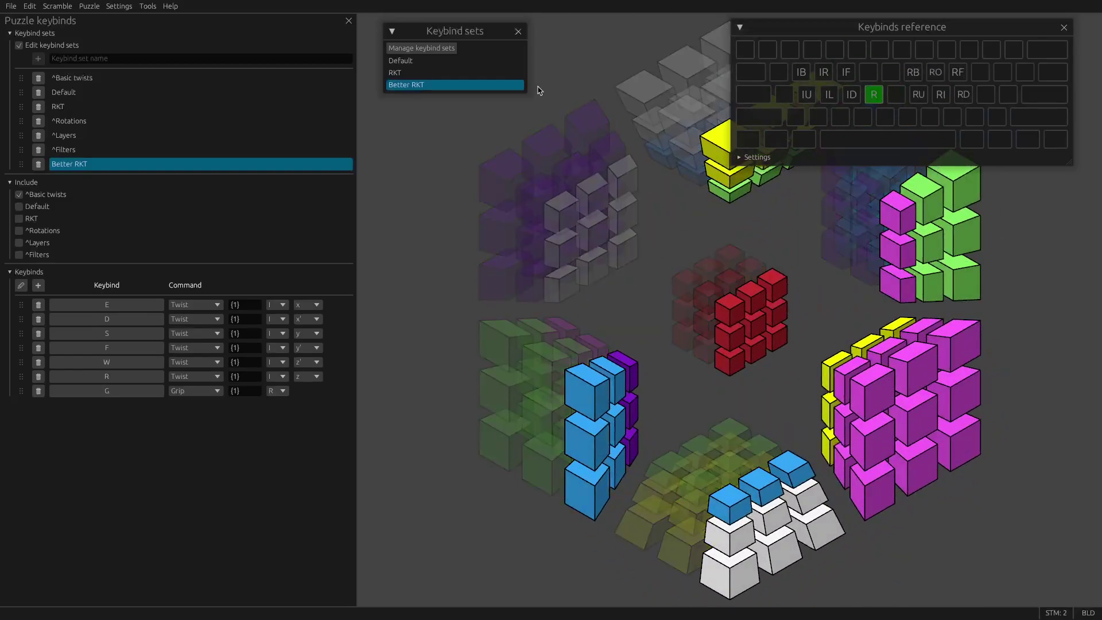
key(e)
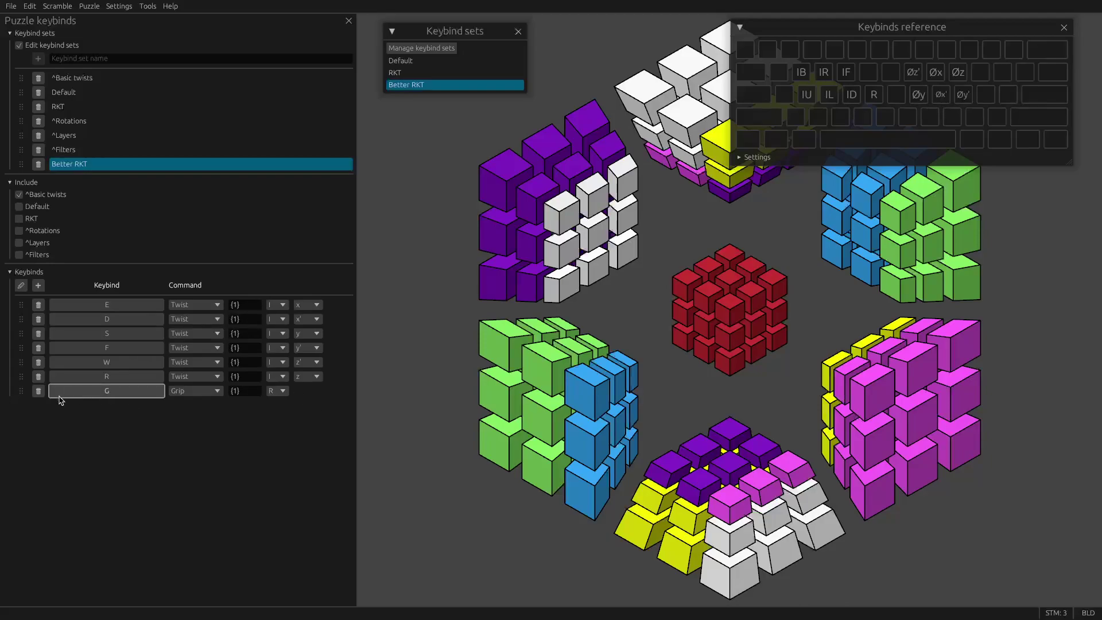
- Delete the G Grip keybind and duplicate the six Twist keybinds of Better RKT by editing them as text
click(38, 391)
click(22, 287)
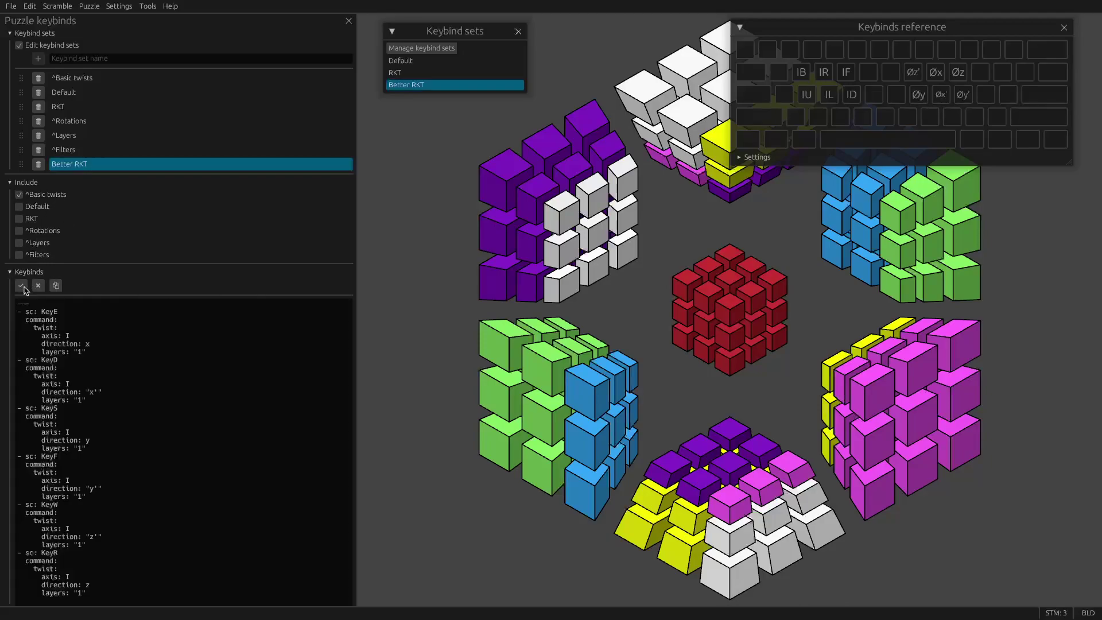
key(ctrl+a)
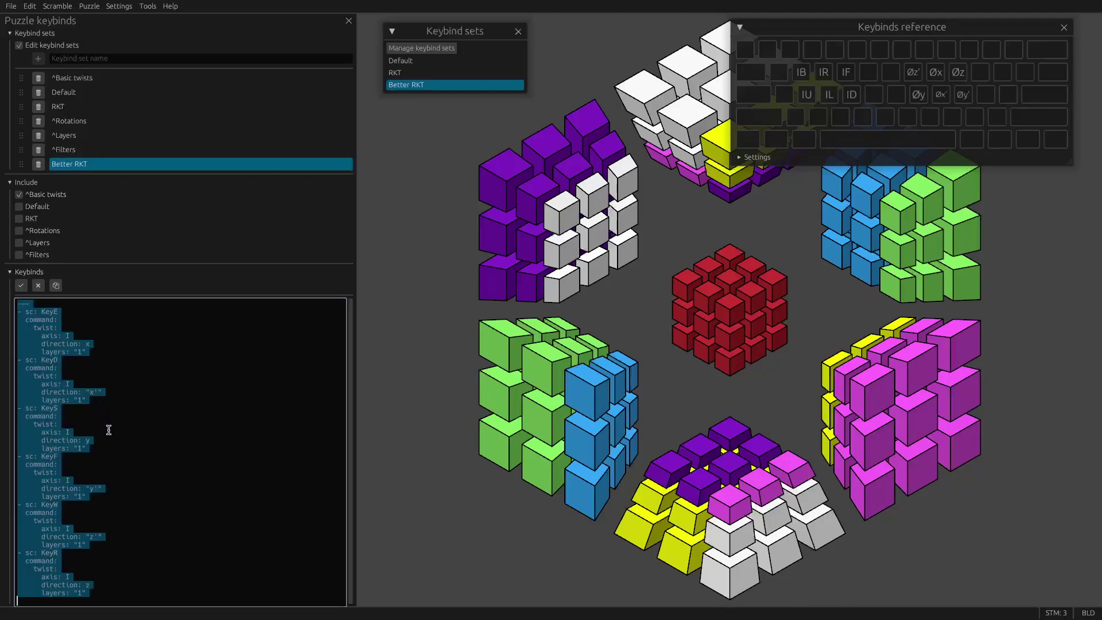
key(ctrl+v)
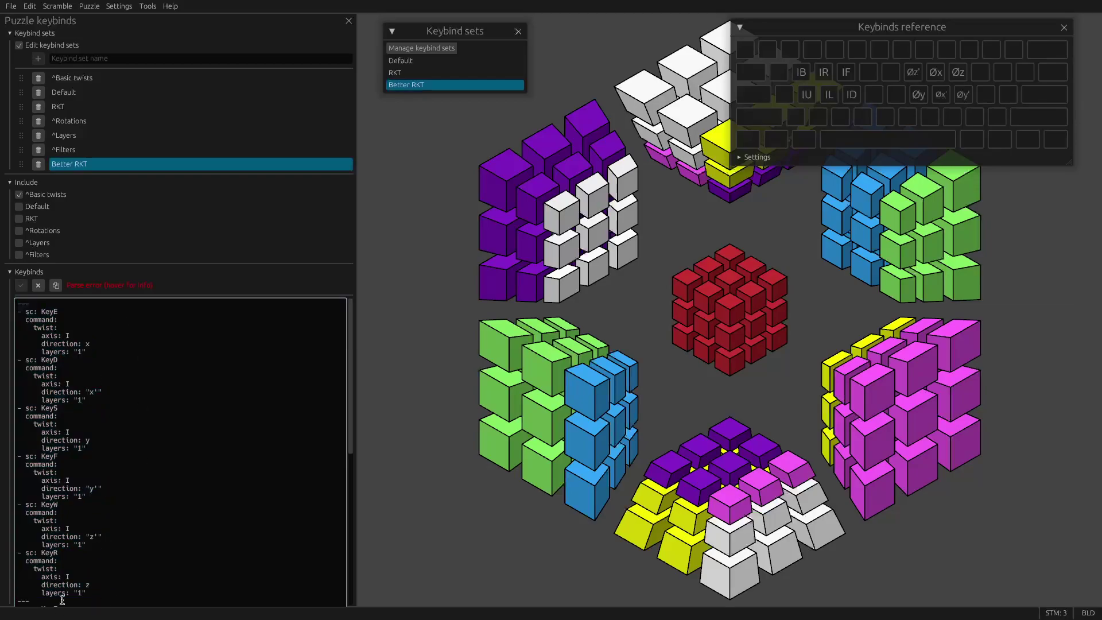
key(BackSpace)
click(21, 286)
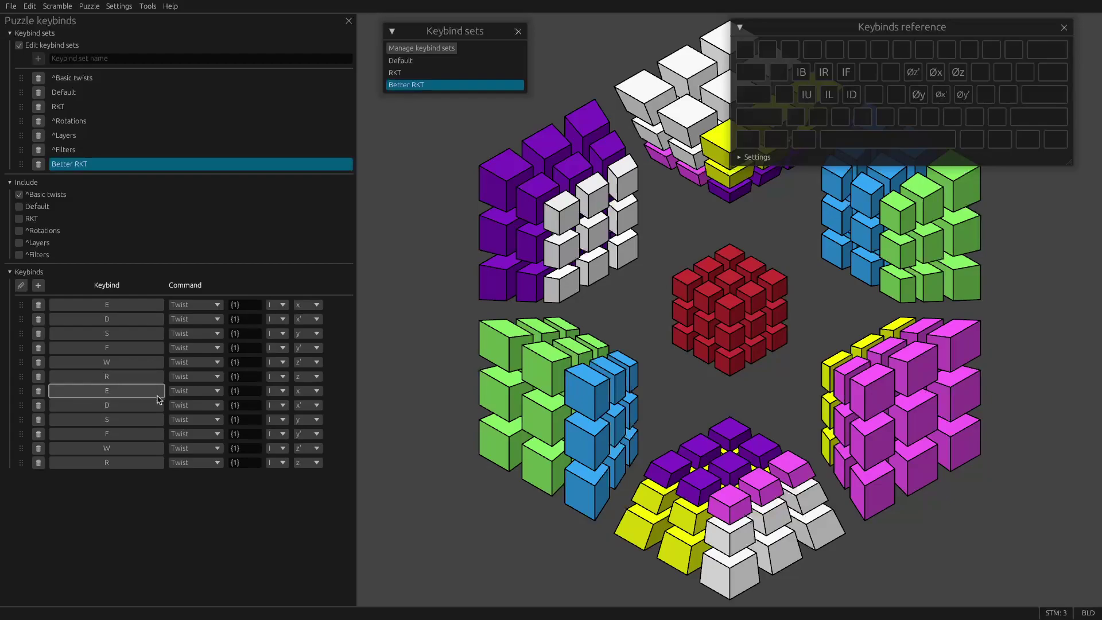
- Set the axis of the six duplicated Twist keybinds to R
click(281, 392)
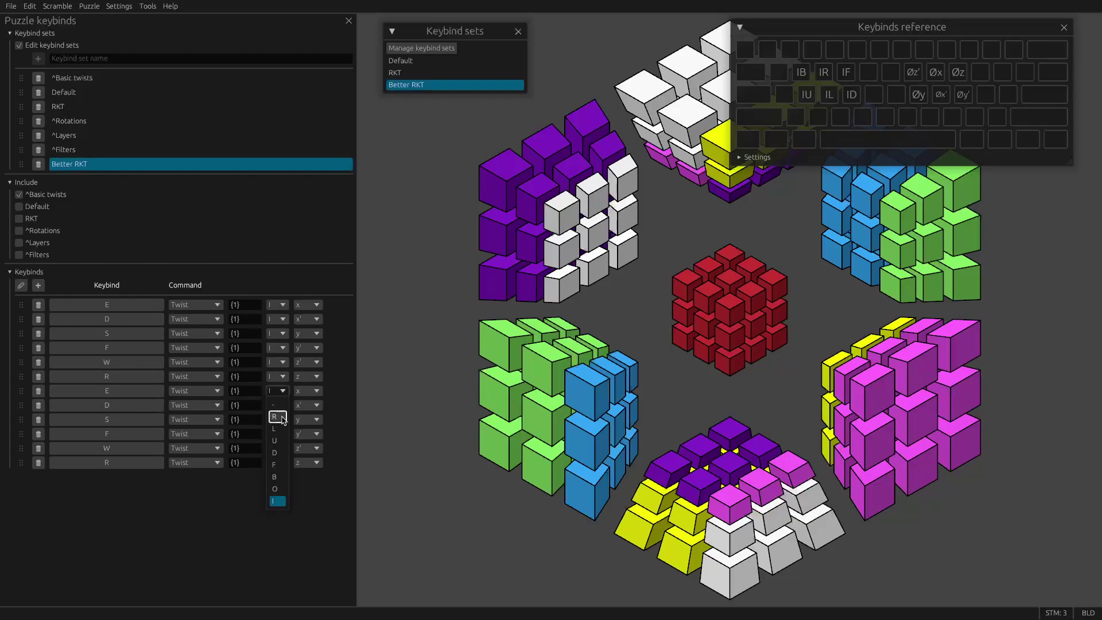
click(283, 417)
click(281, 405)
click(279, 431)
click(280, 419)
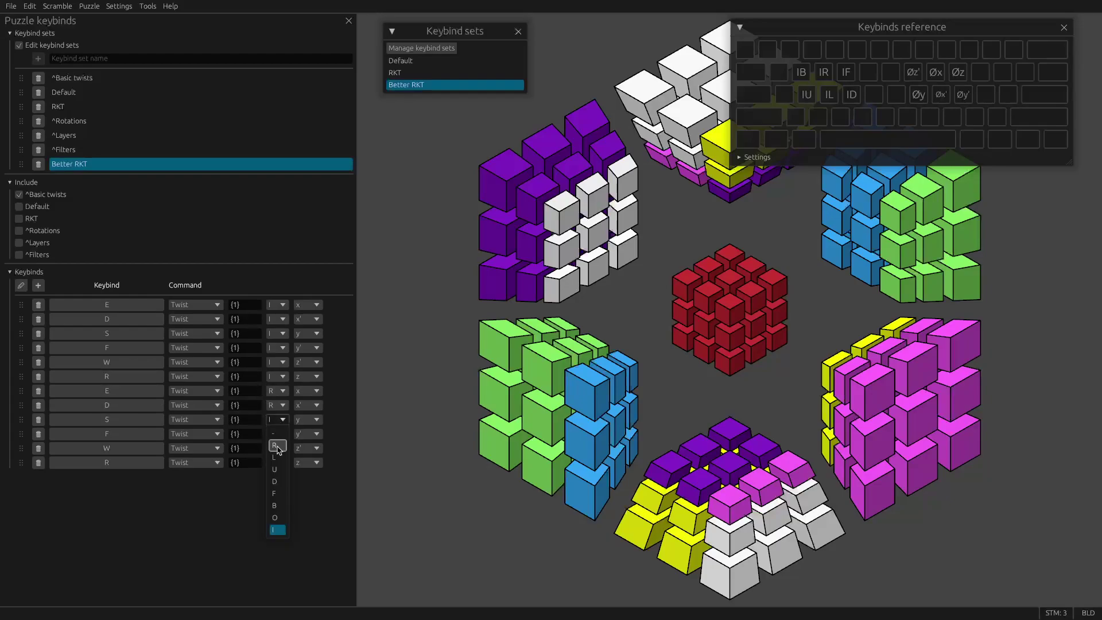
click(278, 446)
click(281, 434)
click(278, 460)
click(281, 448)
click(279, 474)
click(281, 464)
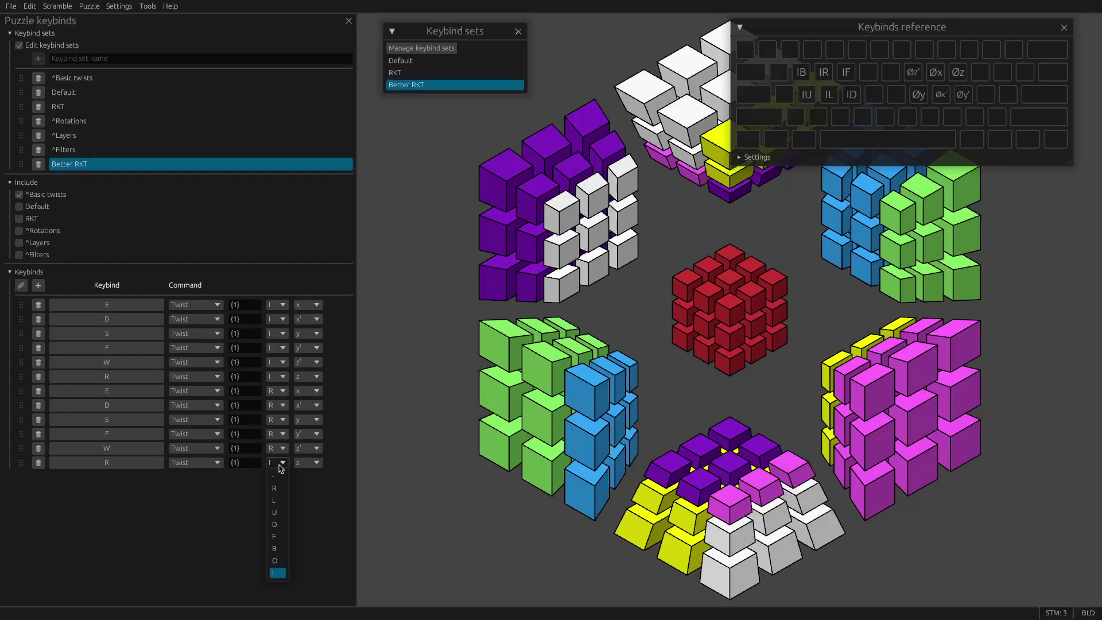
click(278, 489)
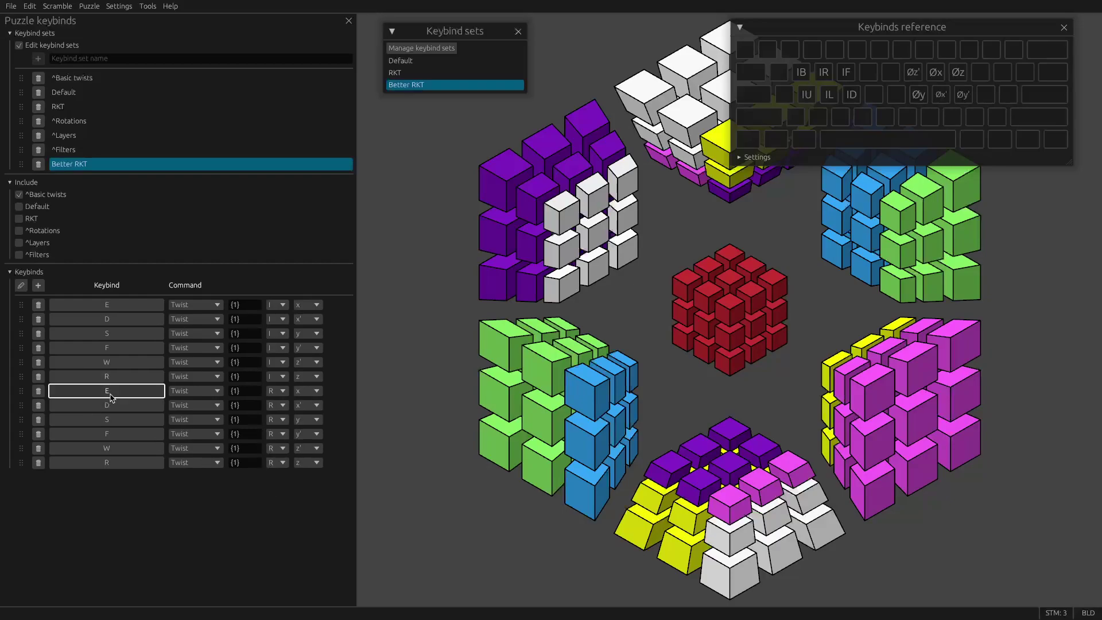
- Rebind the six R-axis twists to I for x, K for x', J for y, L for y', U for z' and O for z
click(109, 395)
key(i)
click(108, 405)
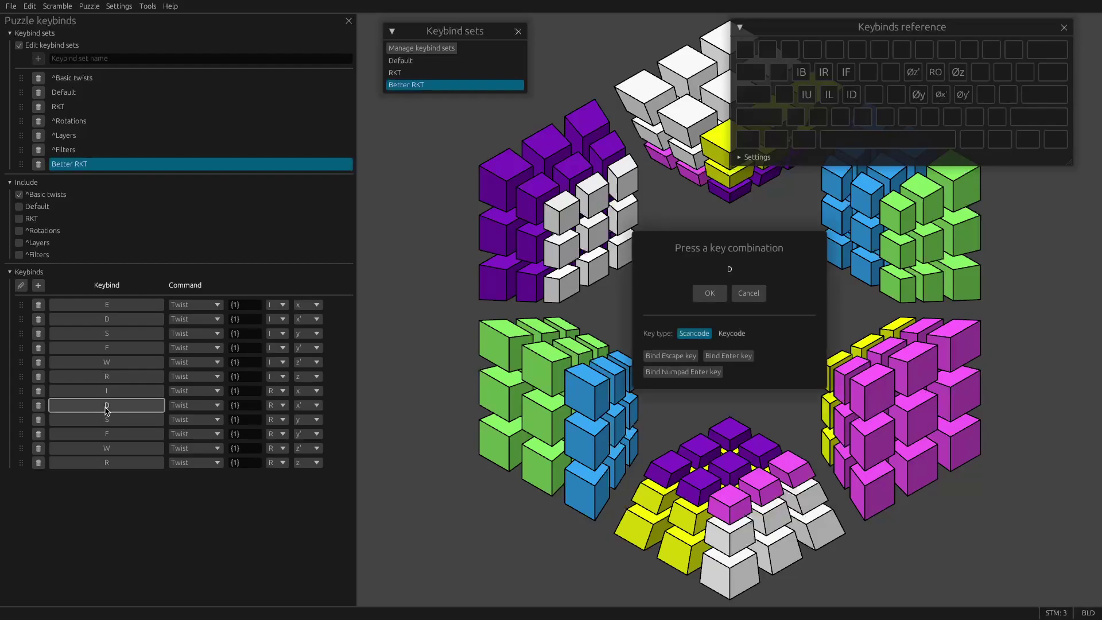
key(k)
click(105, 421)
key(j)
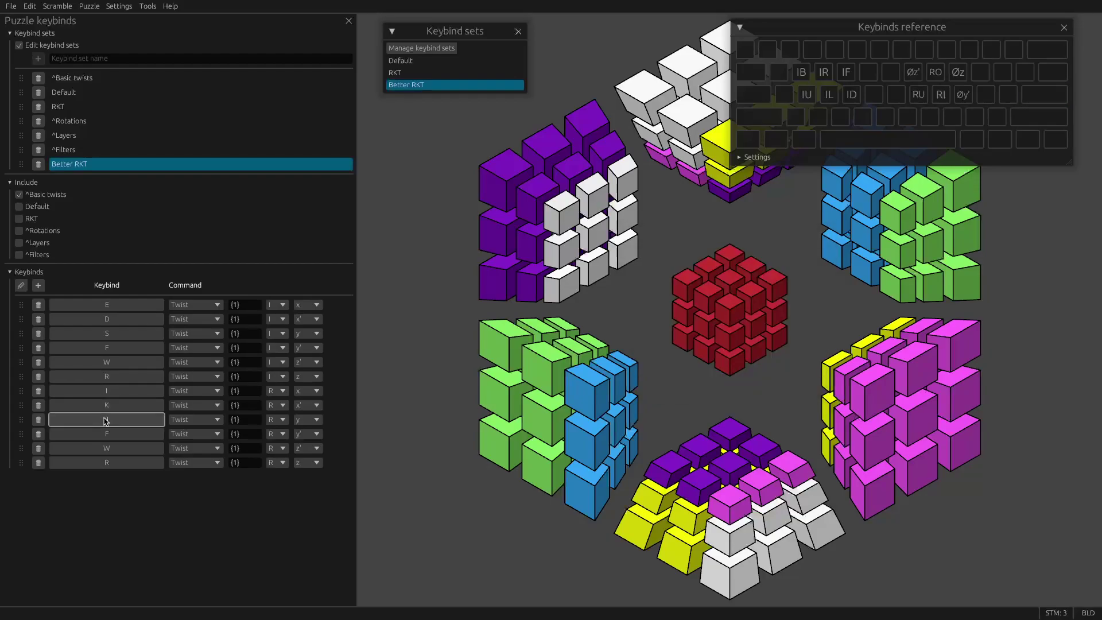
click(108, 434)
key(l)
click(108, 448)
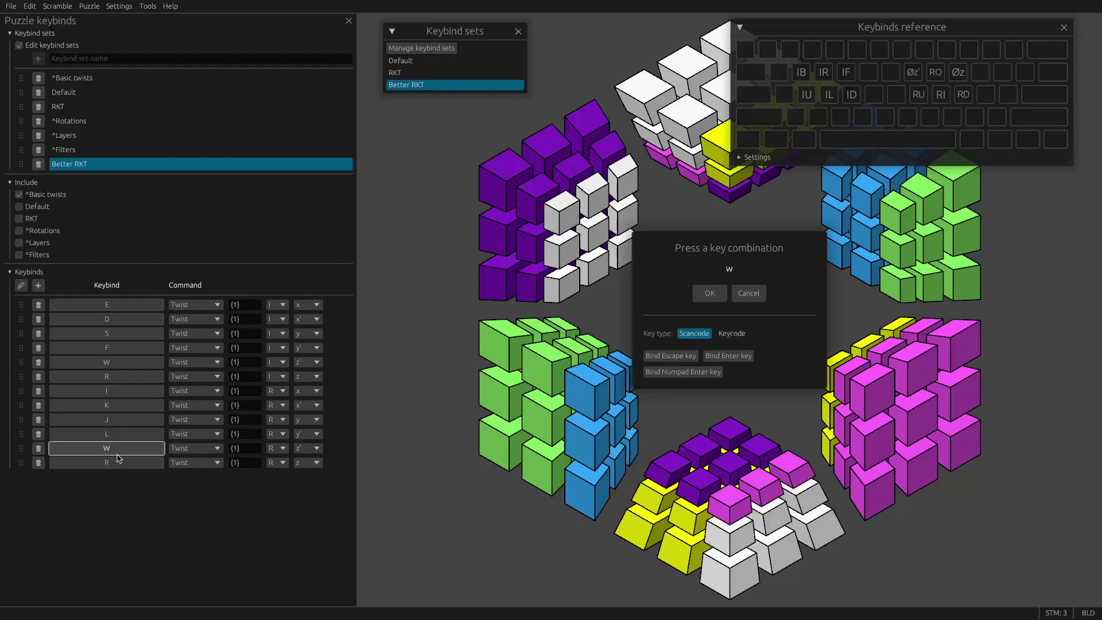
key(u)
click(122, 461)
key(o)
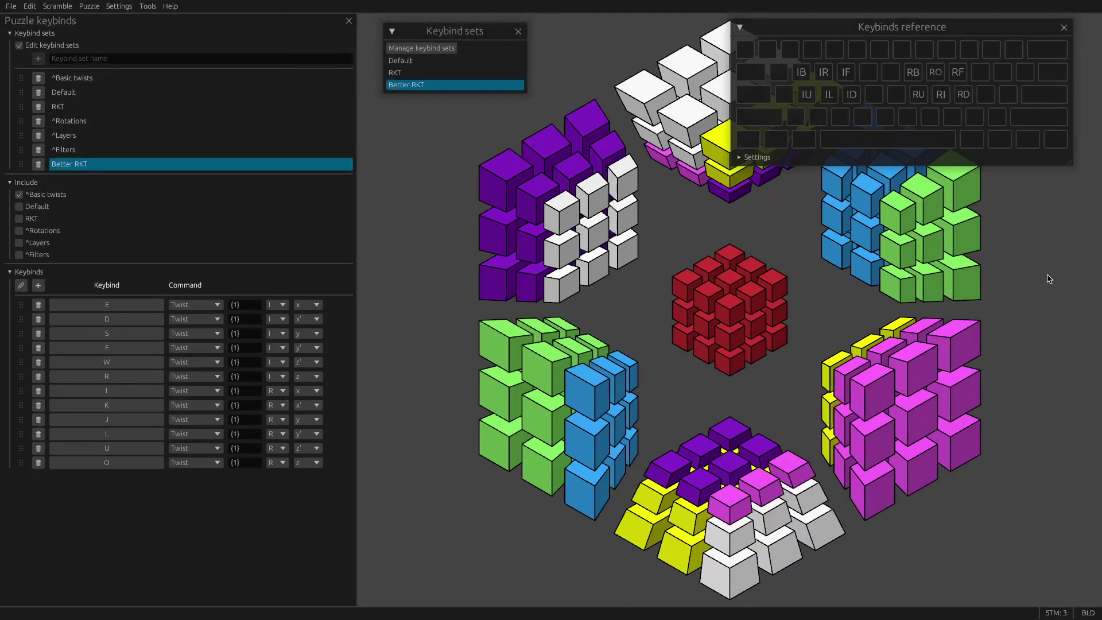
- Test the new R-axis twists on the puzzle with the I, K, L, J and U keybinds
key(i)
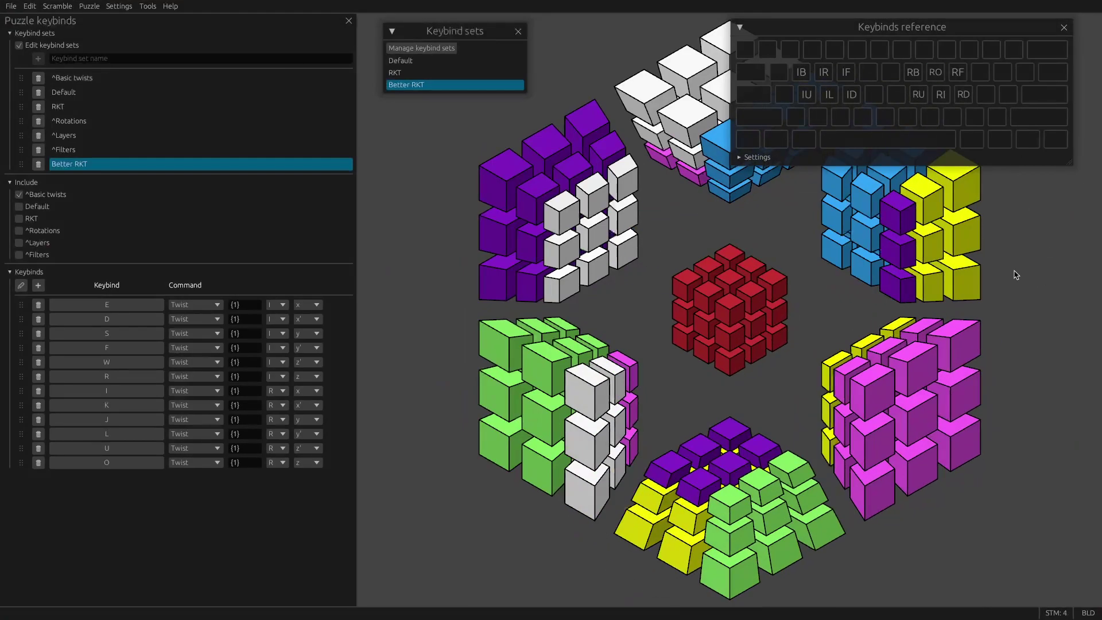
key(k)
key(l)
key(j)
key(i)
key(k)
key(u)
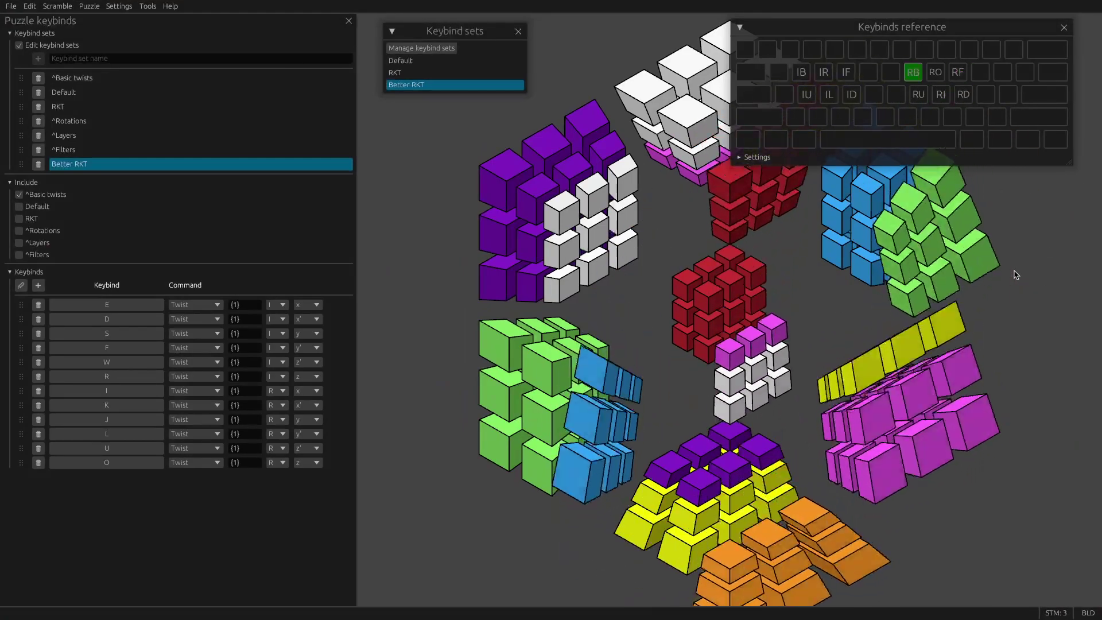
key(k)
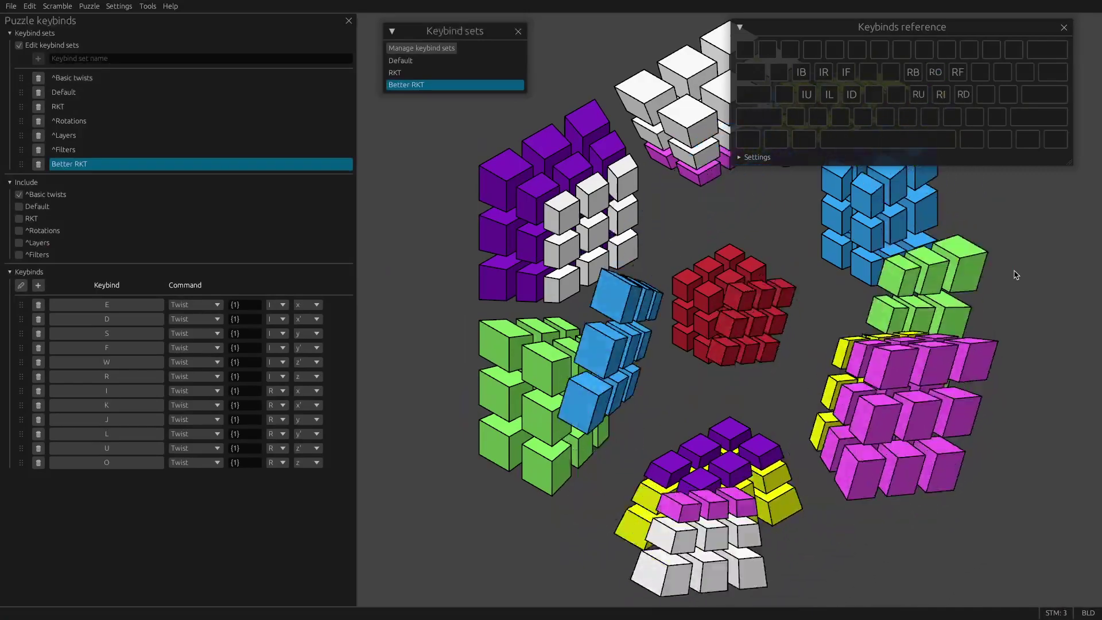
- Undo all the test twists made on the puzzle
key(ctrl+z)
key(ctrl+z)
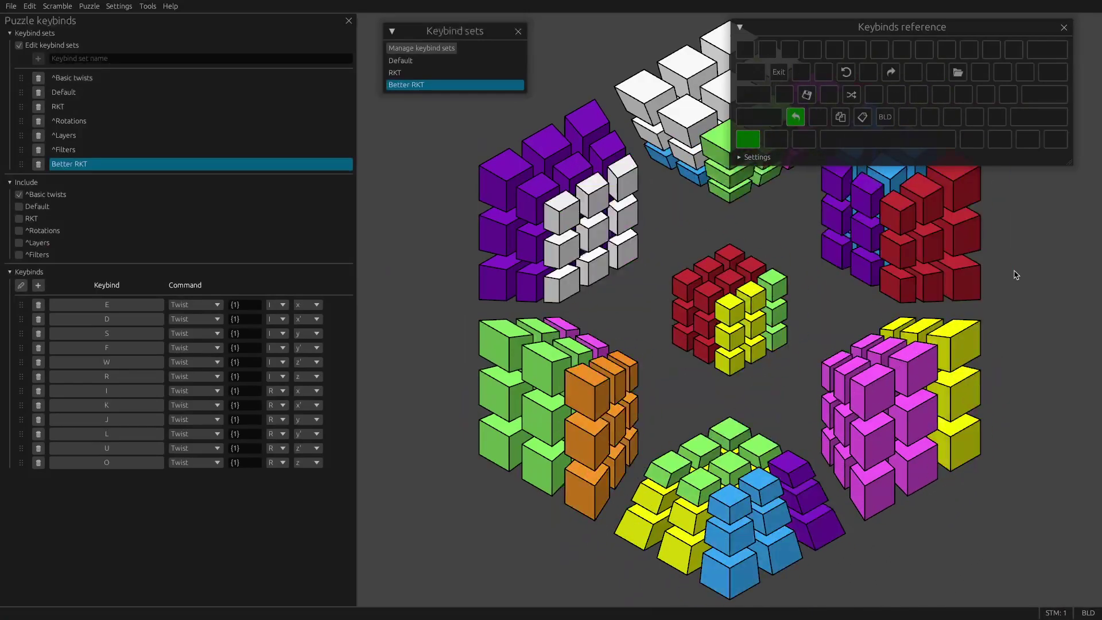
key(ctrl+z)
key(ctrl+z)
key(ctrl+z)
key(ctrl+z)
key(ctrl+z)
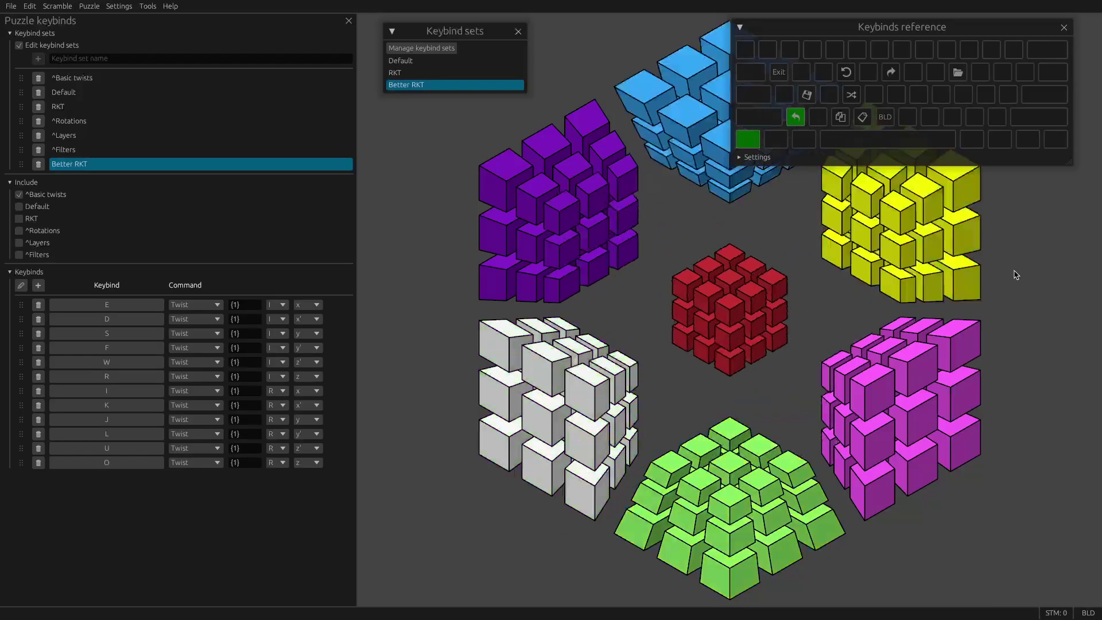
- Perform a sequence on the puzzle alternating R-layer twists (RO, RI) with I-layer twists (IF, IB)
key(i)
key(r)
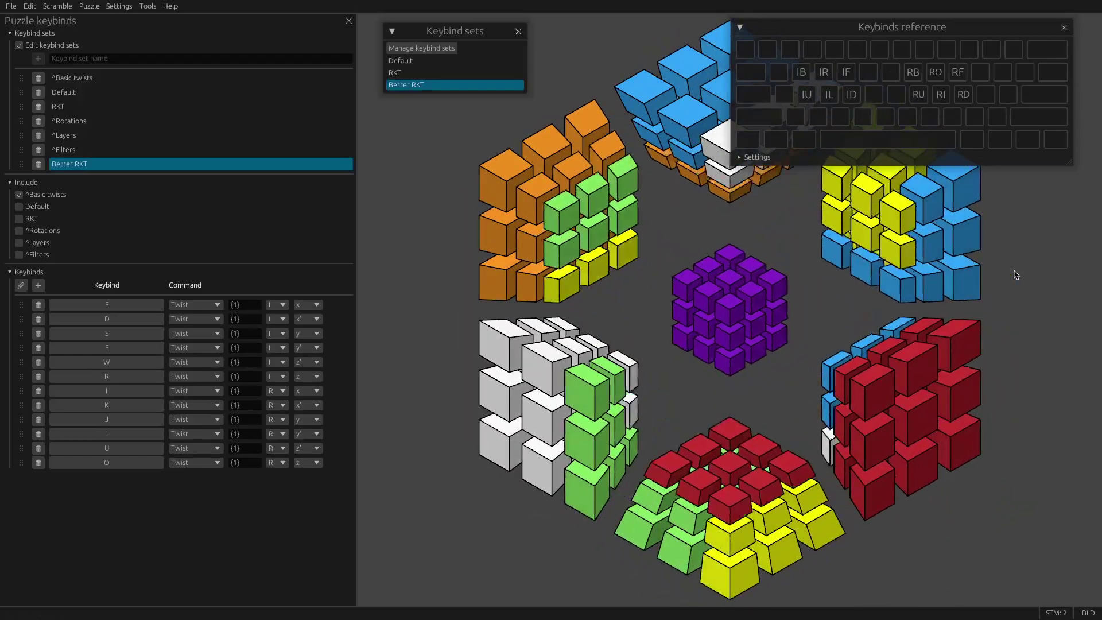
key(i)
key(w)
key(k)
key(r)
key(i)
key(w)
key(i)
key(r)
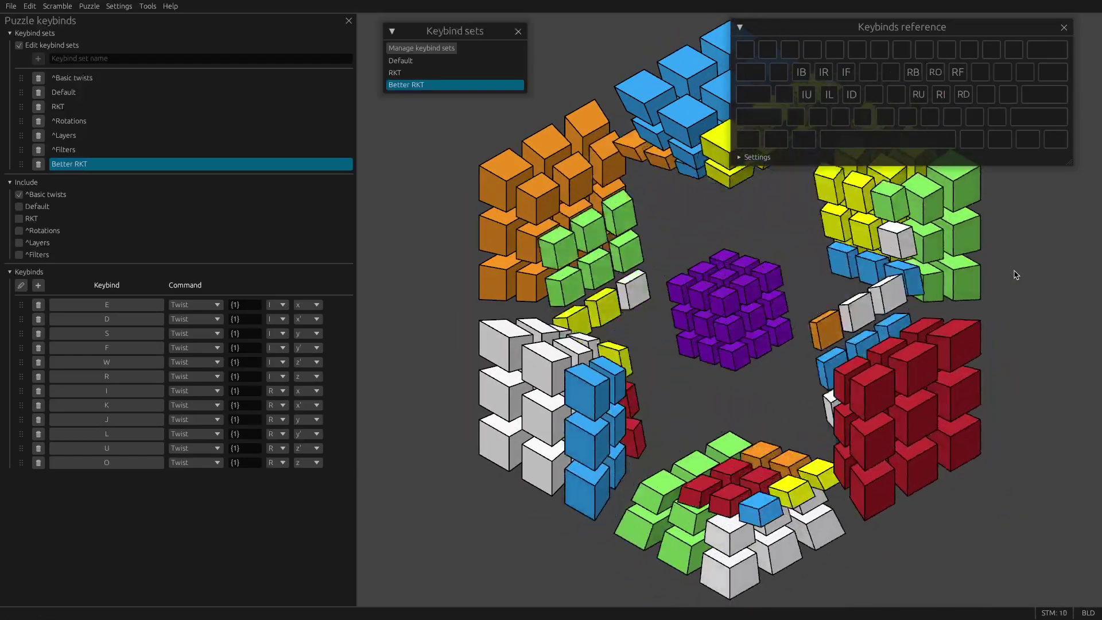
key(i)
key(i)
key(w)
key(k)
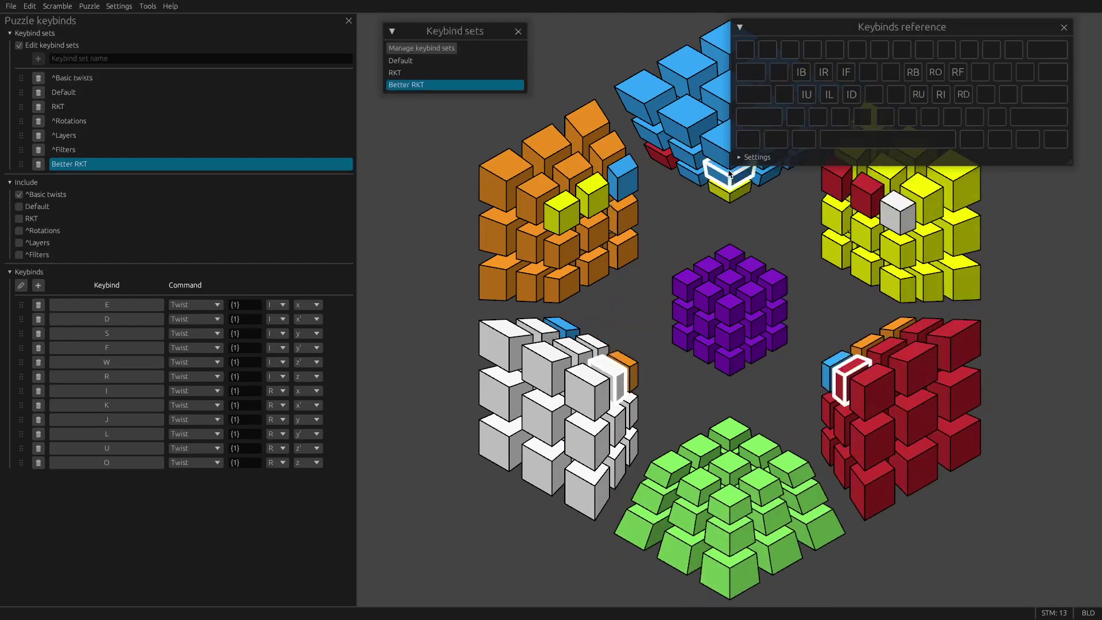
- Add a keybind on X to Better RKT with the Grip command, layer mask {1} and axis L
drag(732, 165, 812, 140)
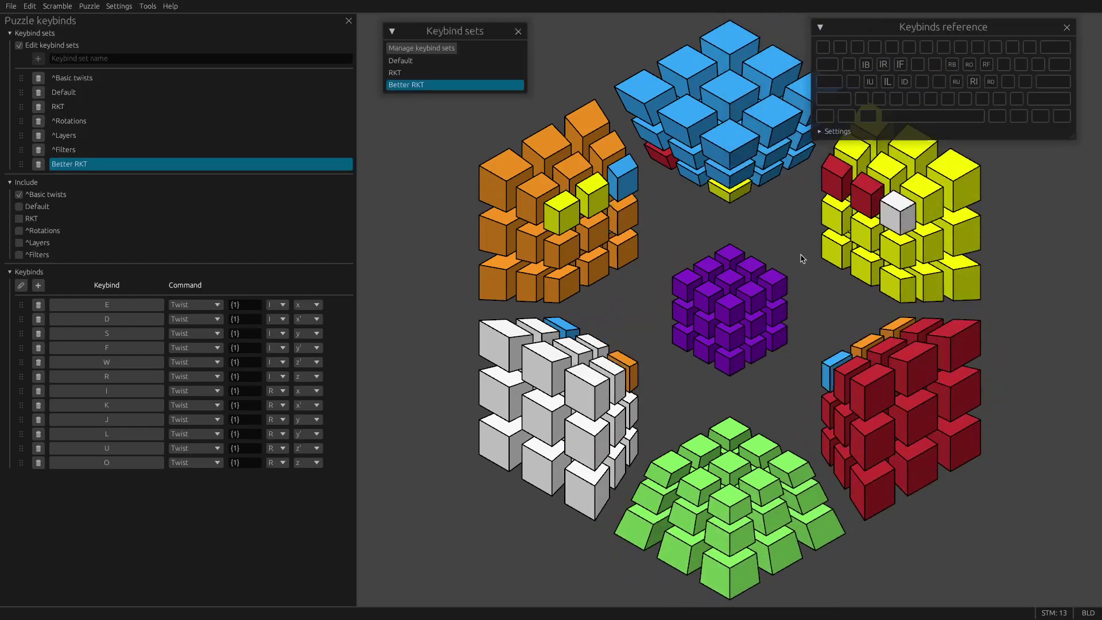
click(38, 286)
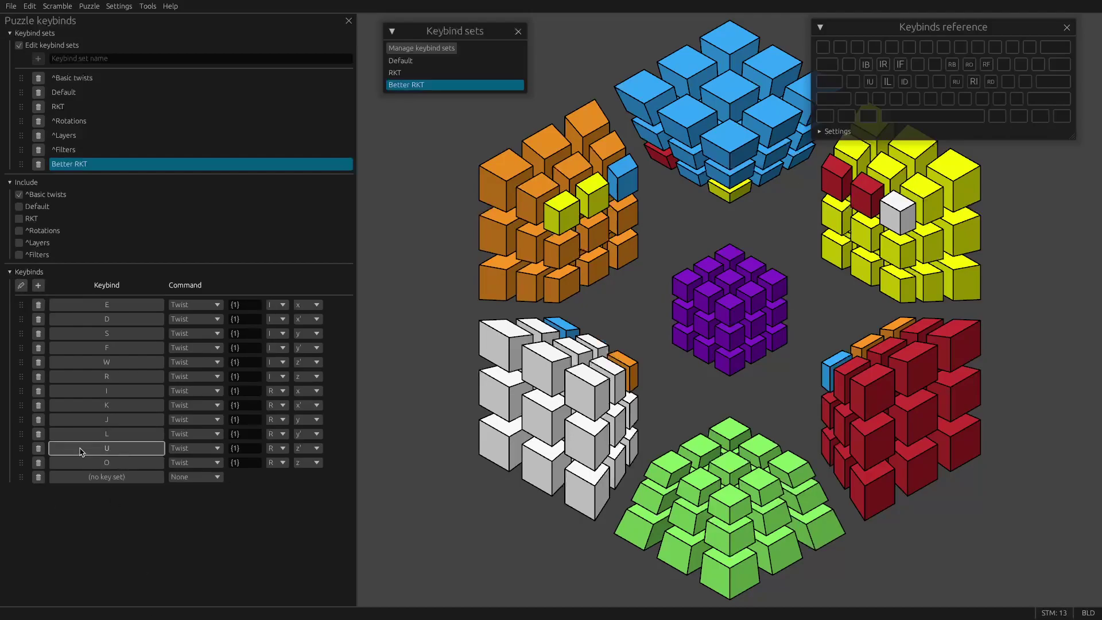
click(107, 477)
key(x)
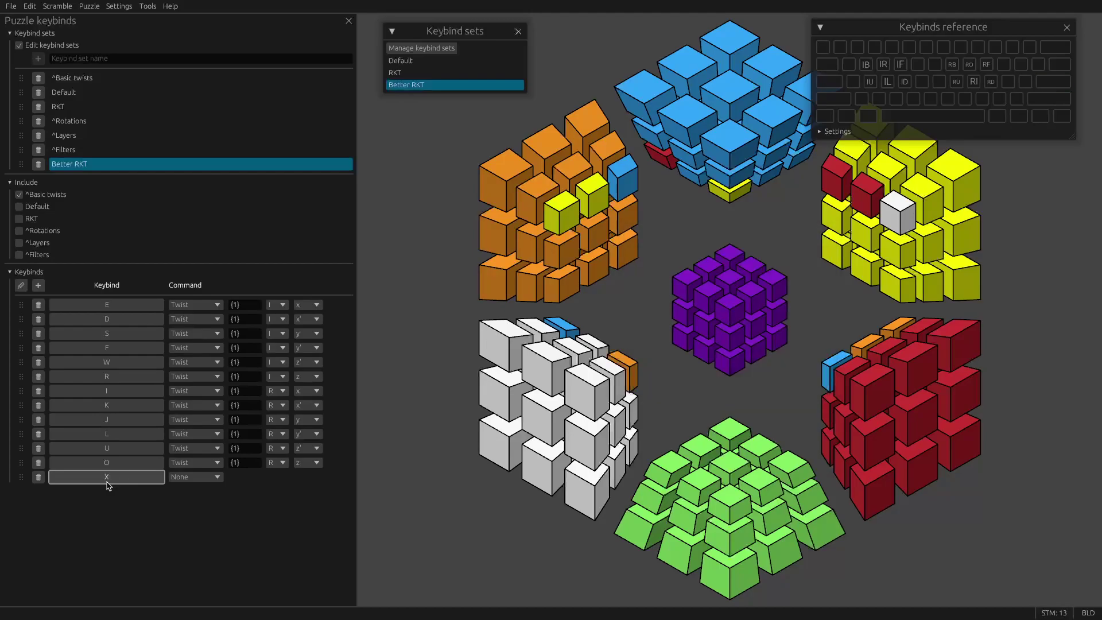
click(195, 477)
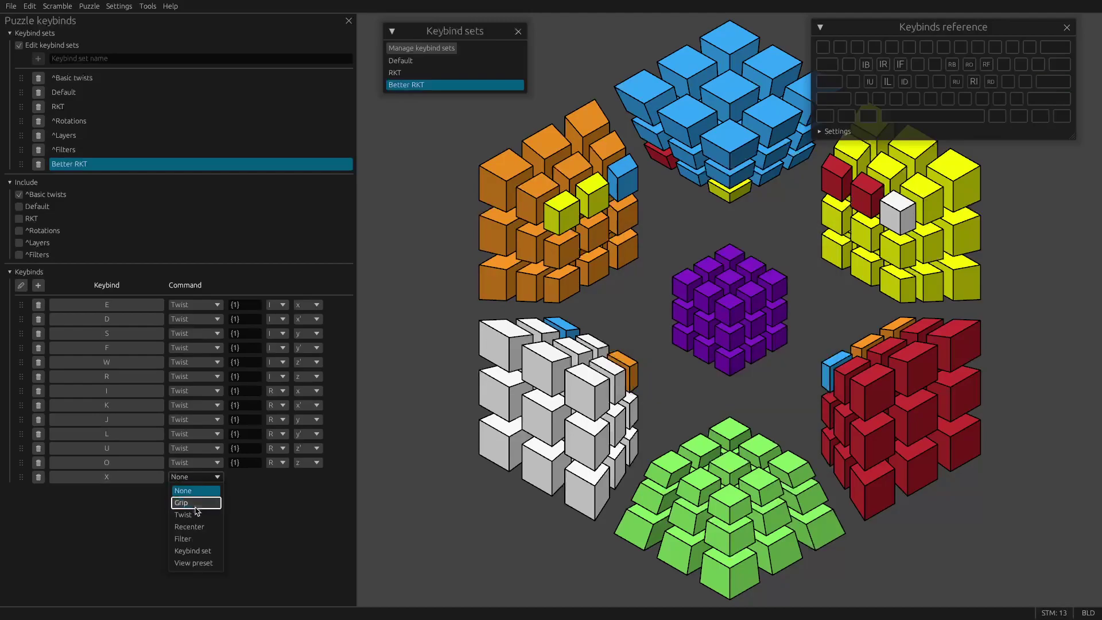
click(193, 503)
text(1)
click(277, 477)
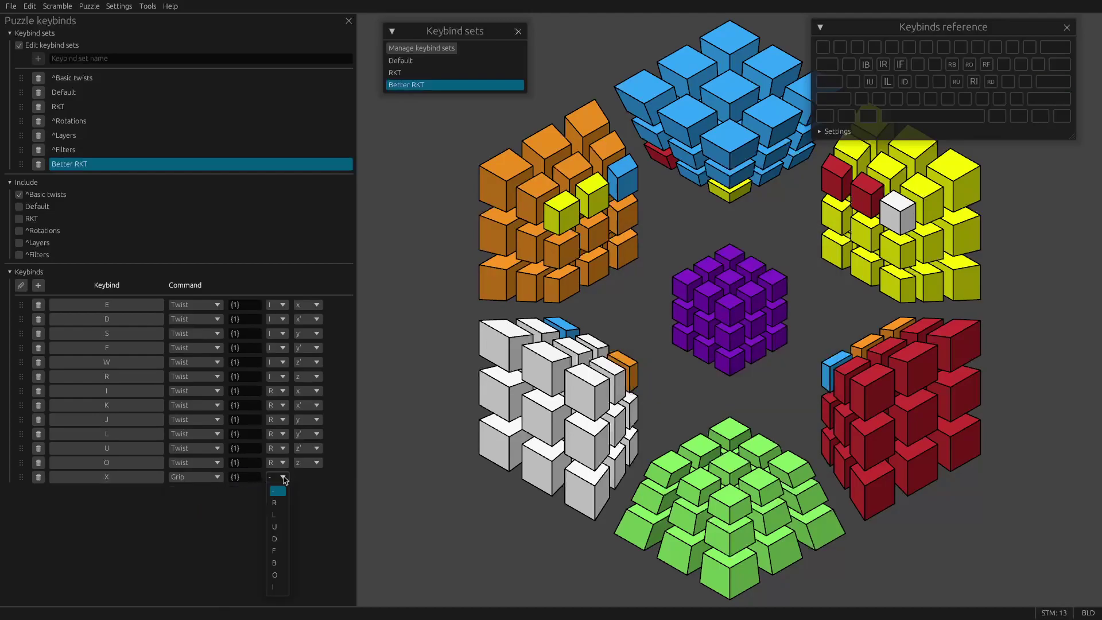
click(275, 515)
- Enlarge the Keybinds reference window and test the X grip on the L layer with the I and K twists
key(x)
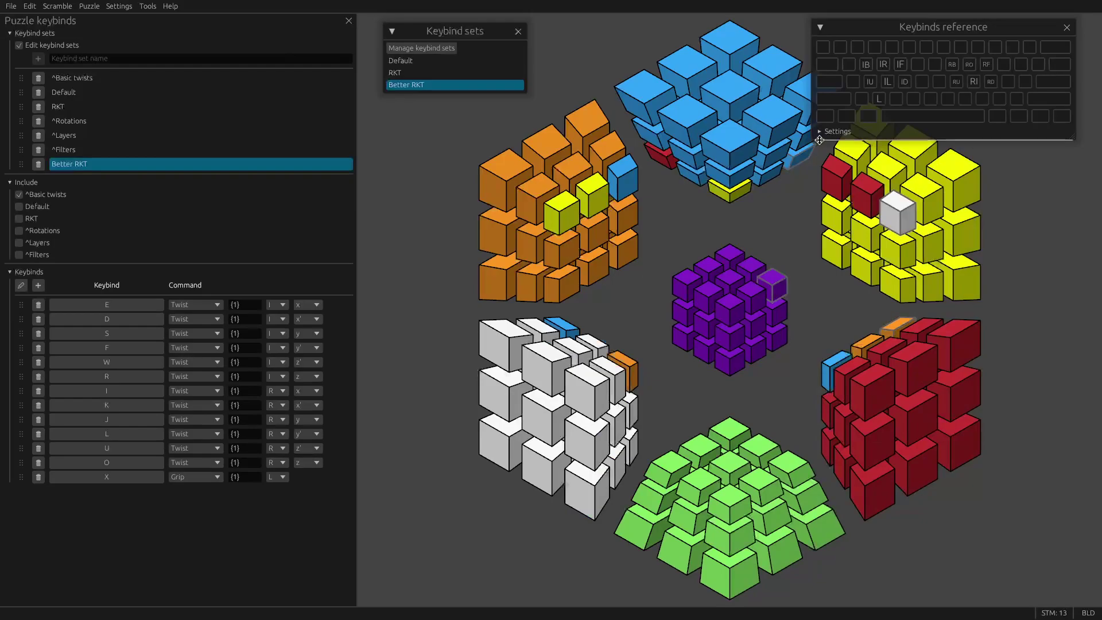
drag(811, 135, 577, 261)
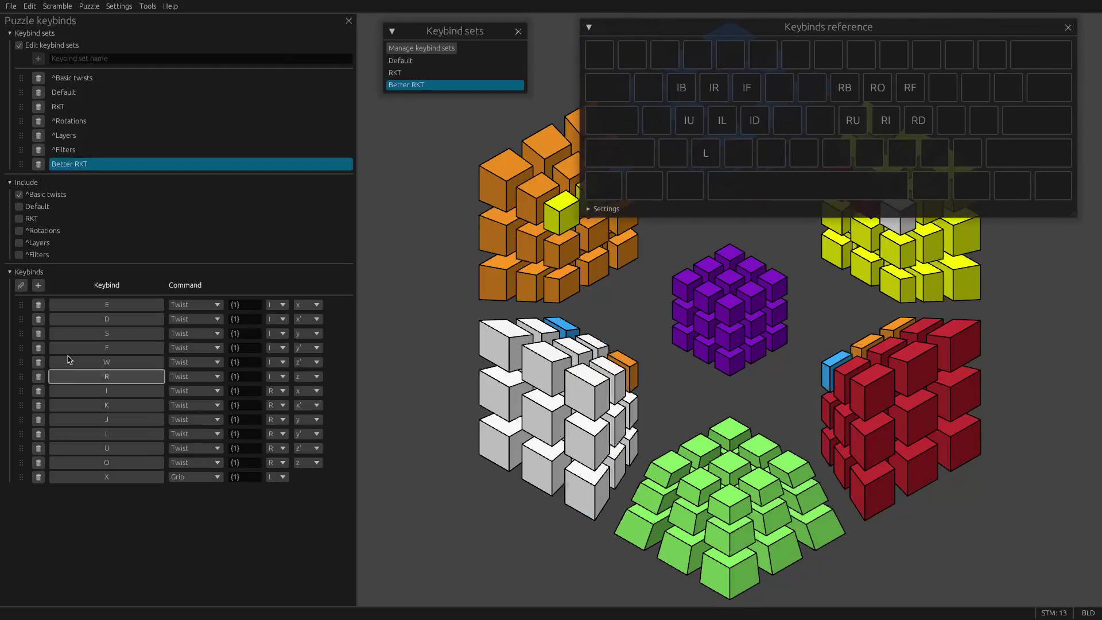
drag(545, 533, 547, 528)
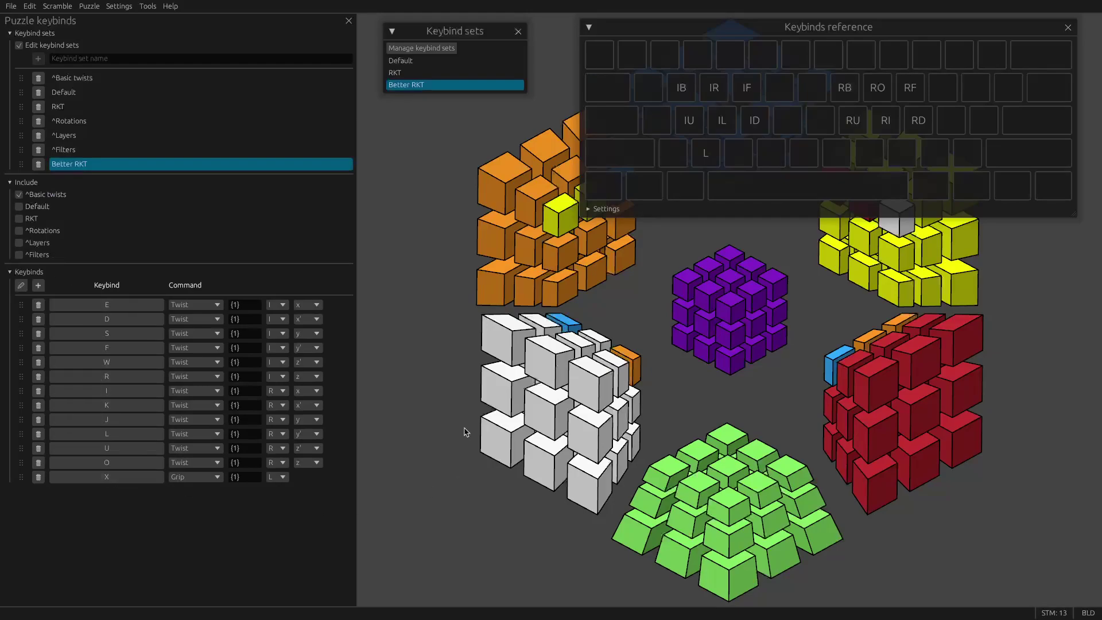
key(x)
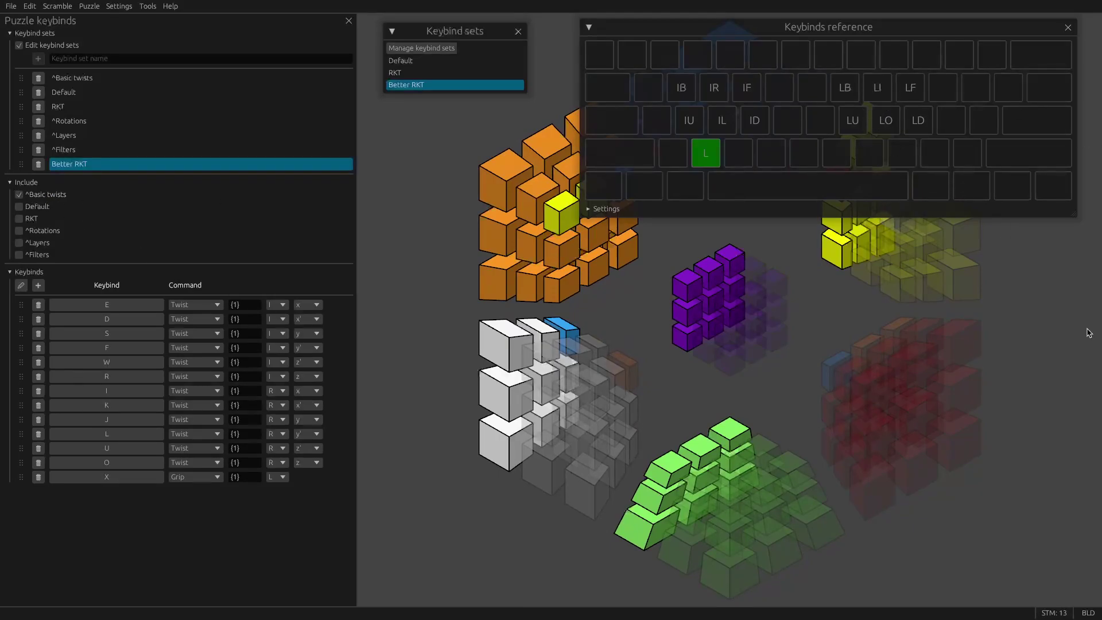
key(i)
key(k)
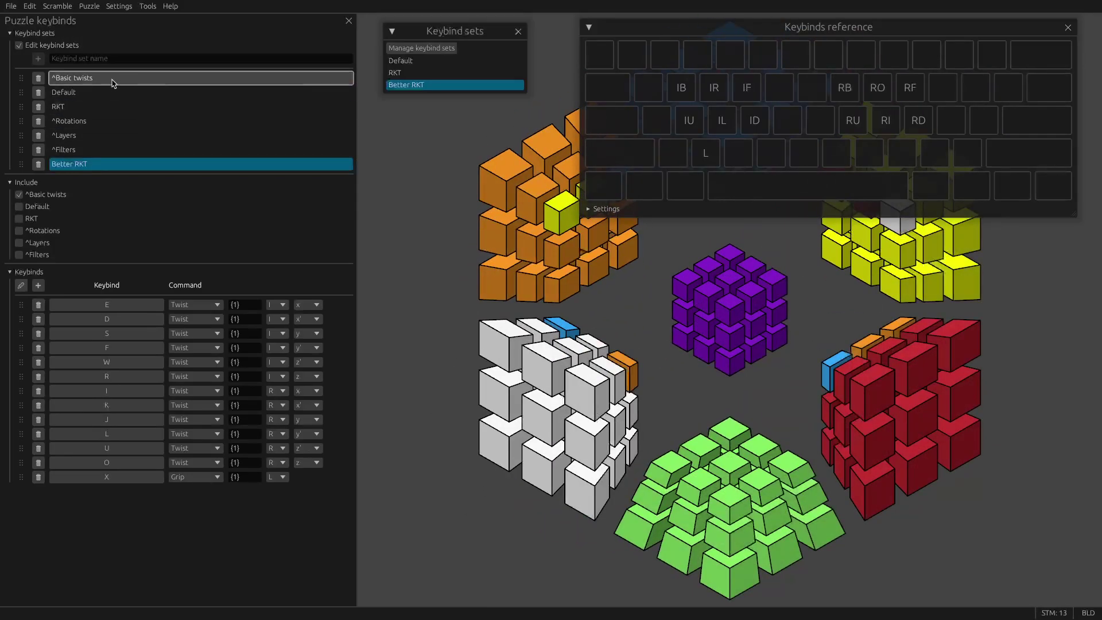
- Shrink the Keybinds reference window and compare the I and K twists with and without the L grip, plus the S and F twists
key(x)
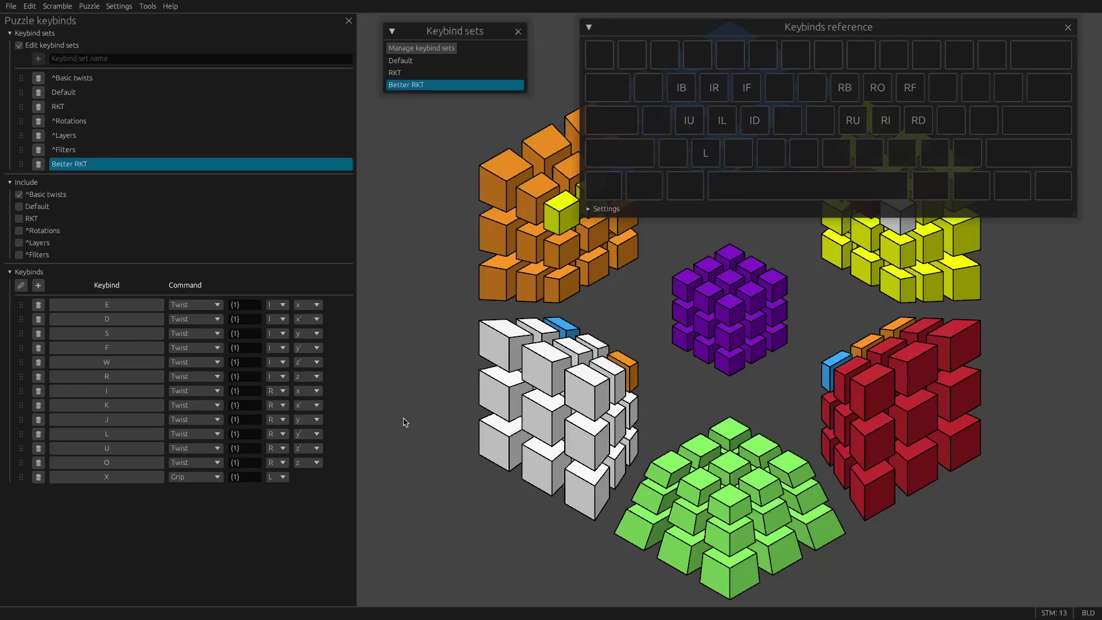
key(x)
drag(582, 217, 719, 170)
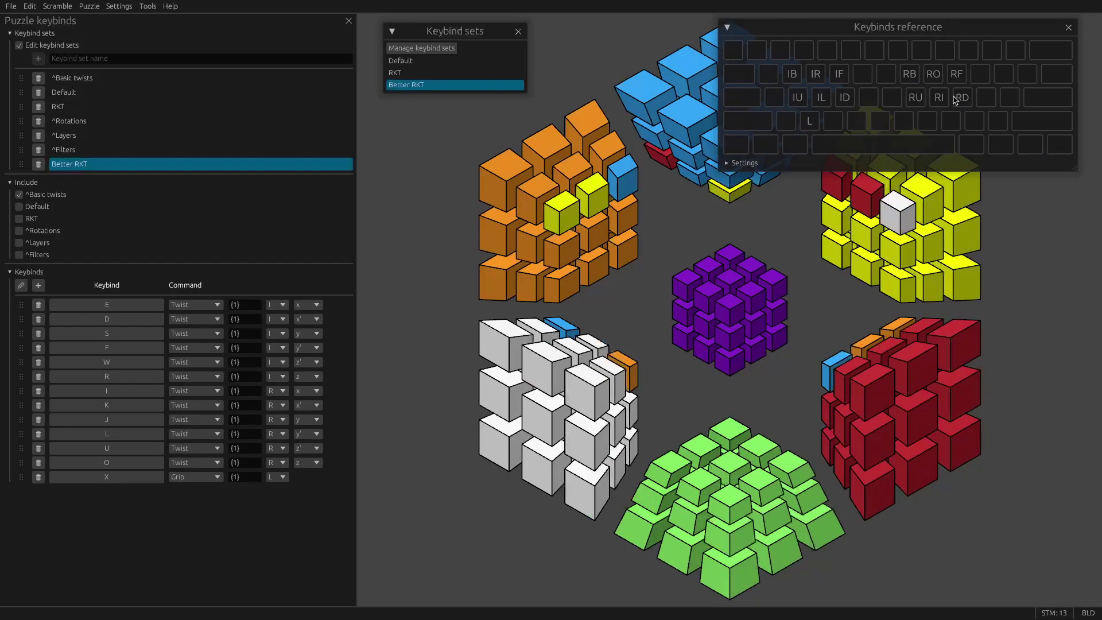
key(x)
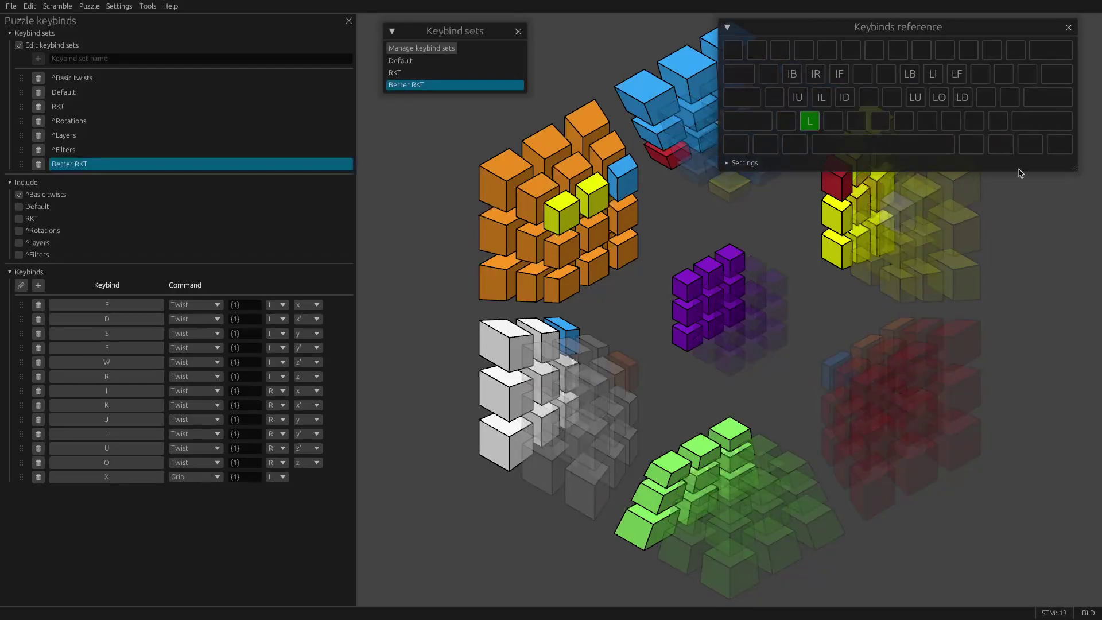
key(i)
key(k)
key(i)
key(k)
key(i)
key(k)
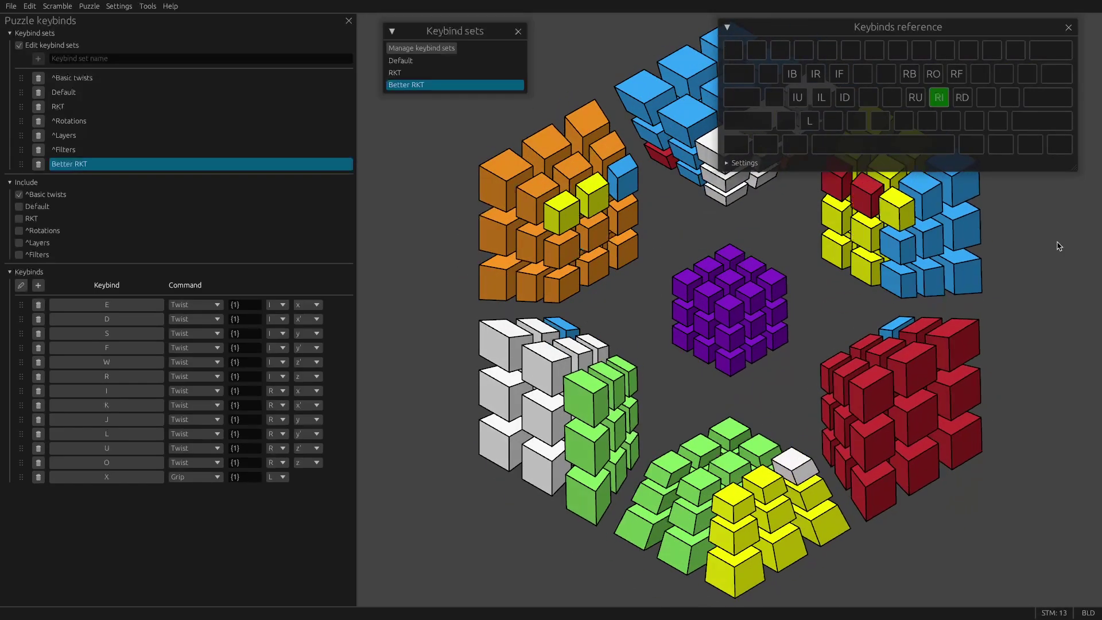
key(s)
key(f)
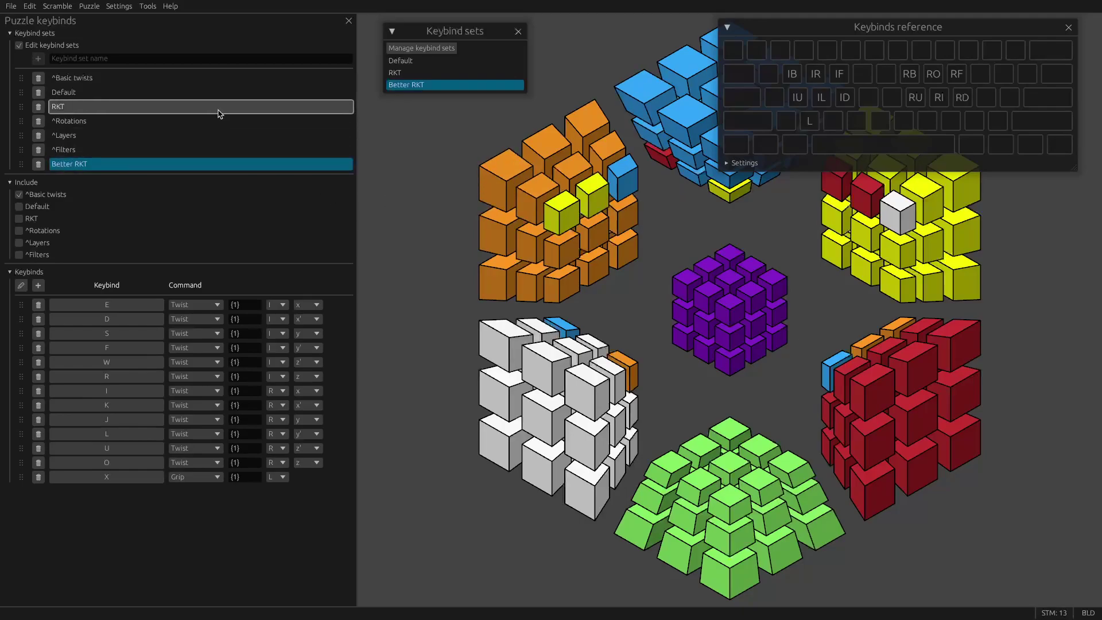
- Move the Better RKT keybind set directly below RKT in the list of keybind sets
drag(21, 163, 21, 120)
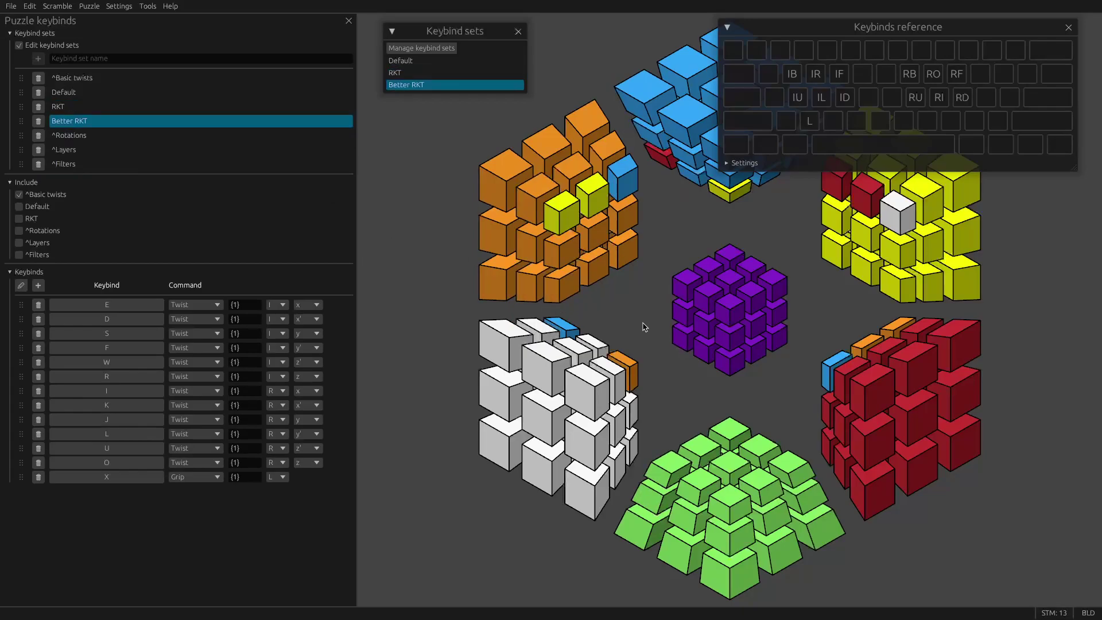